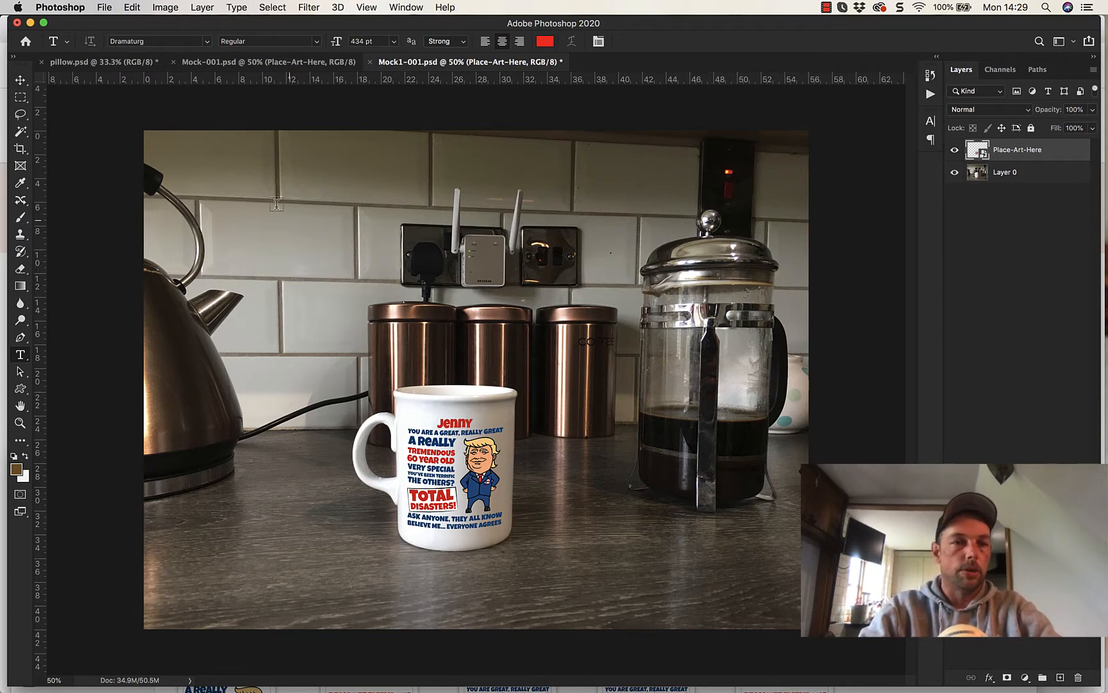
Step: Create a new 2800 × 3200 pixel RGB document with the resolution set to 300 pixels/inch
click(102, 9)
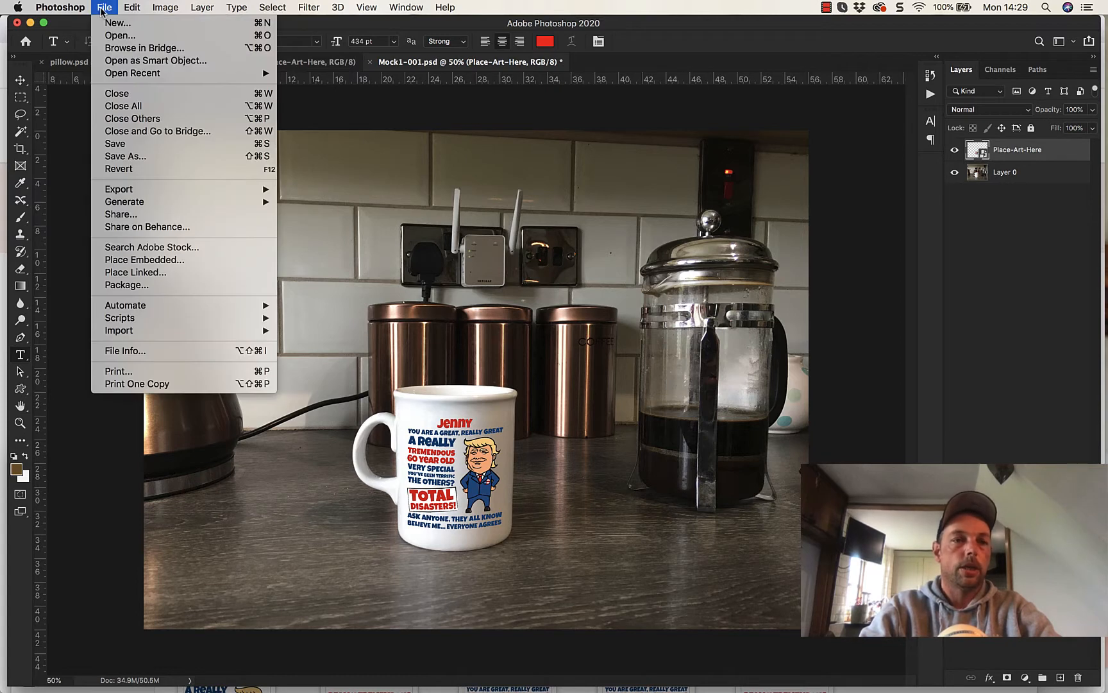
click(117, 22)
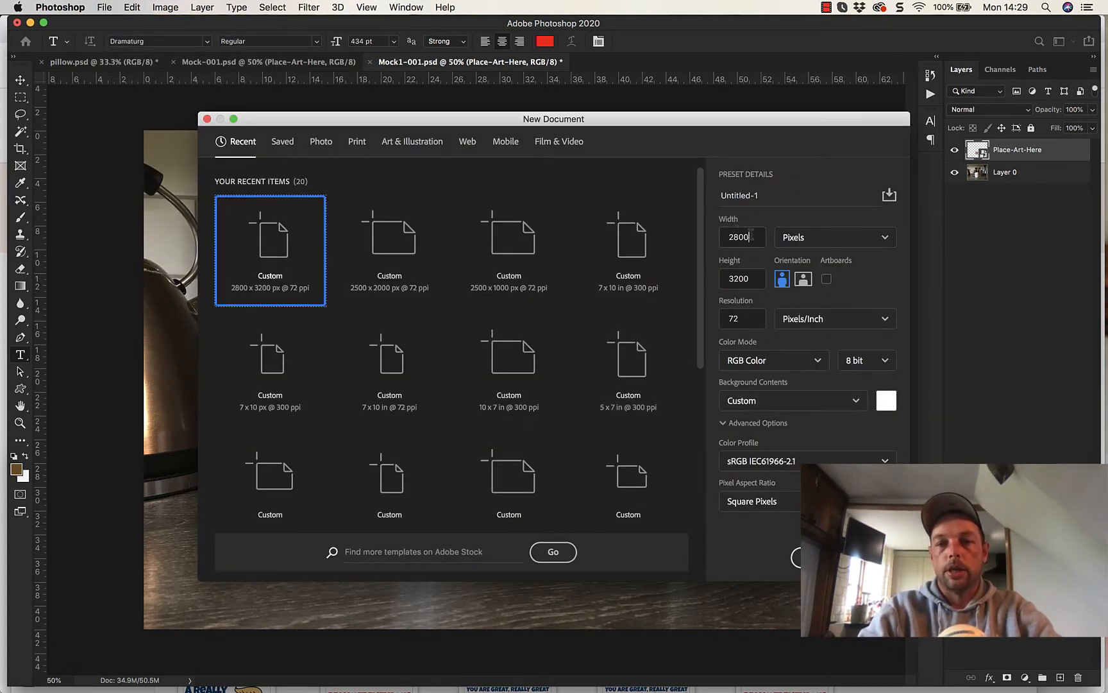
drag(750, 234, 724, 235)
drag(754, 278, 724, 318)
text(300)
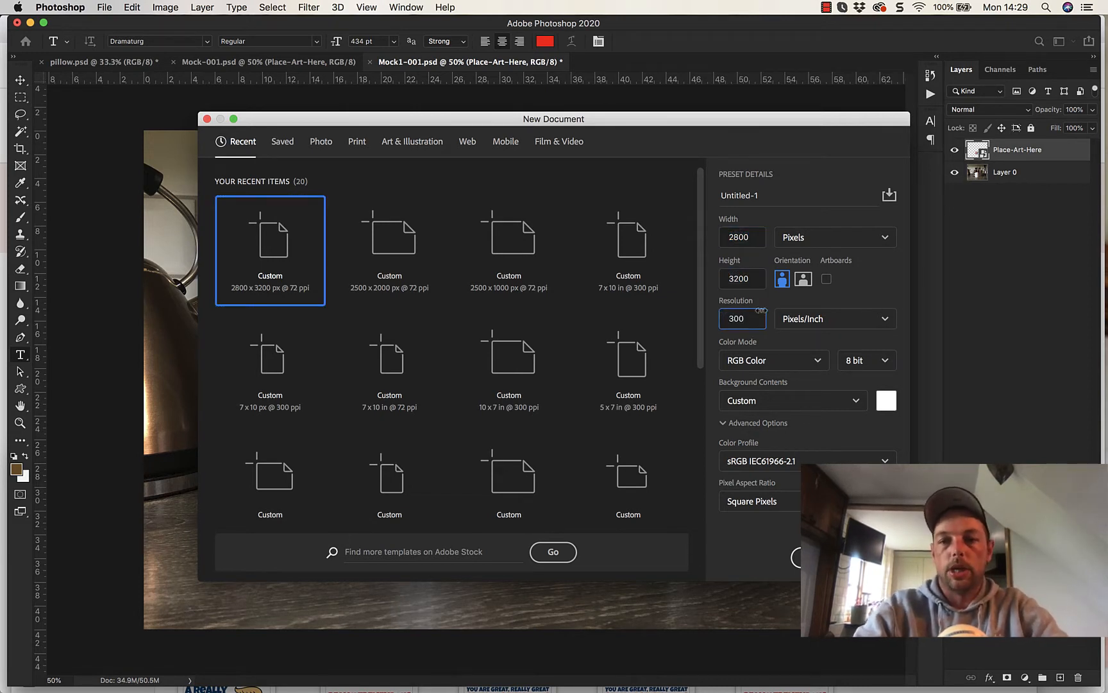
click(883, 238)
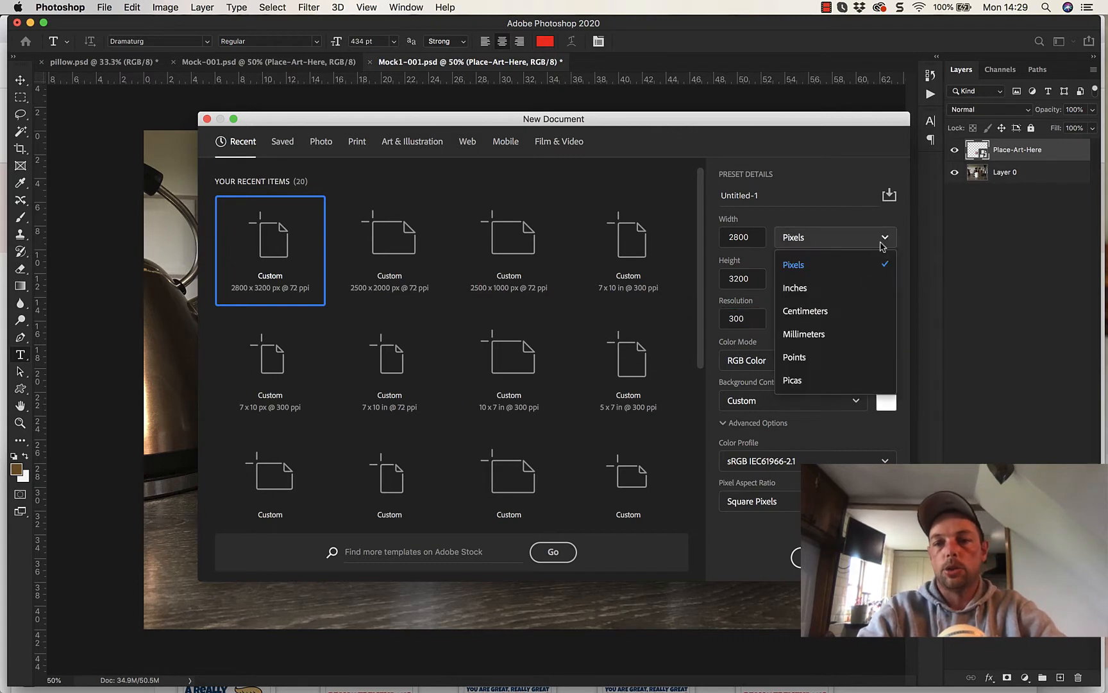
click(824, 206)
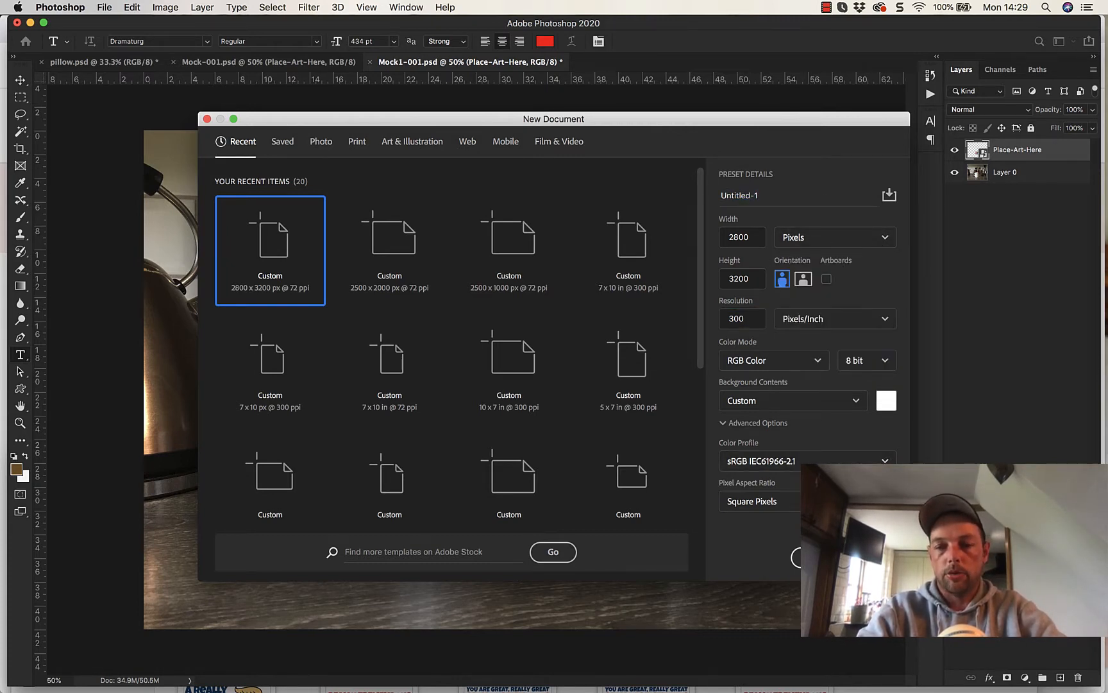
key(Return)
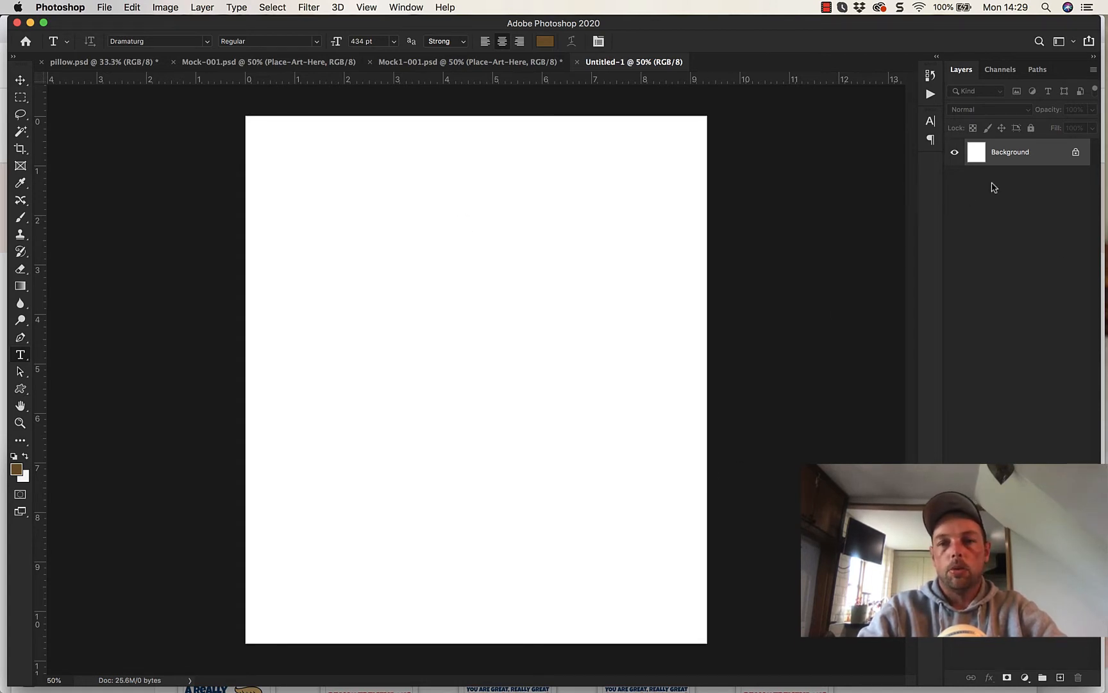
Step: Unlock the background layer, toggle its visibility off and on, and close the untitled document without saving
click(1076, 154)
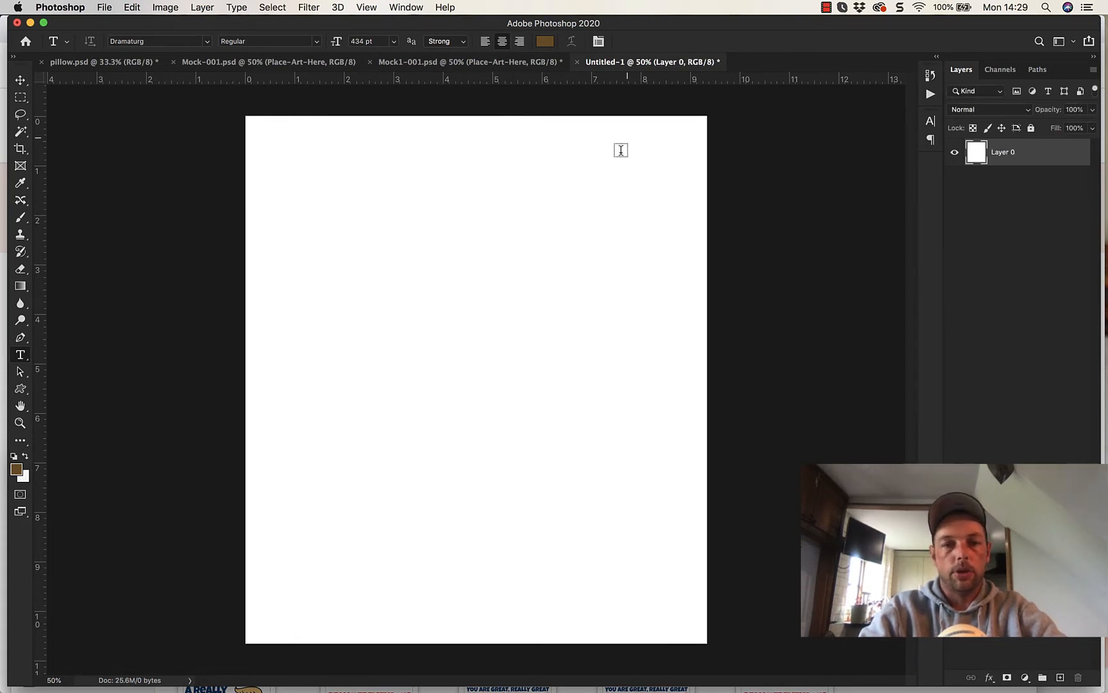
click(956, 153)
click(956, 153)
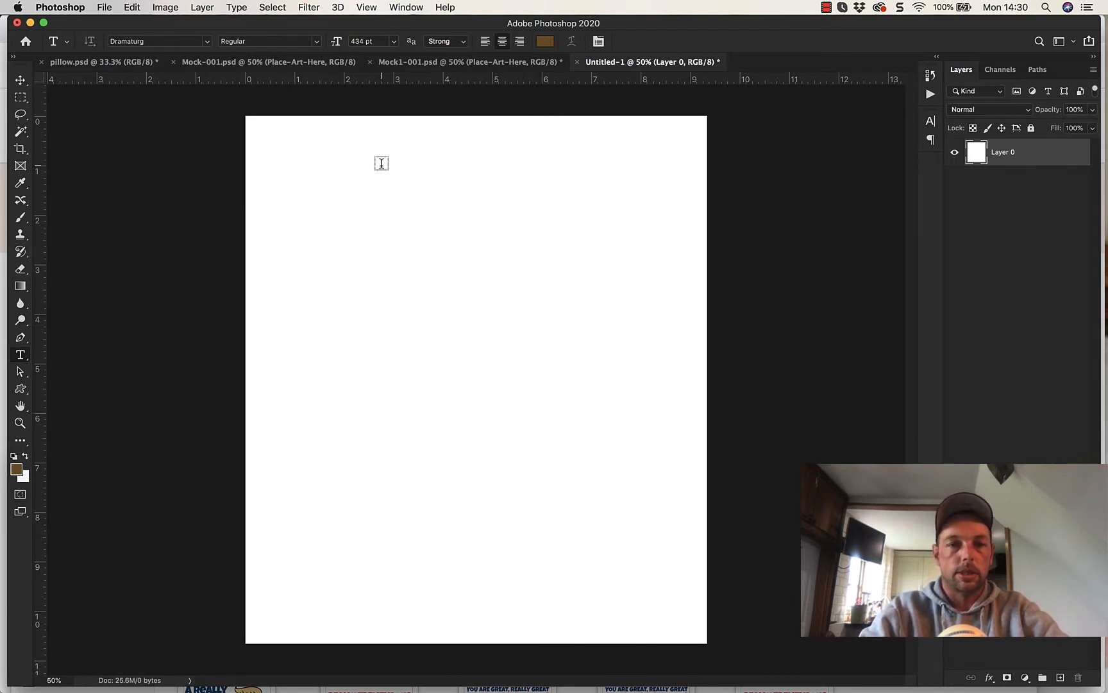
click(577, 62)
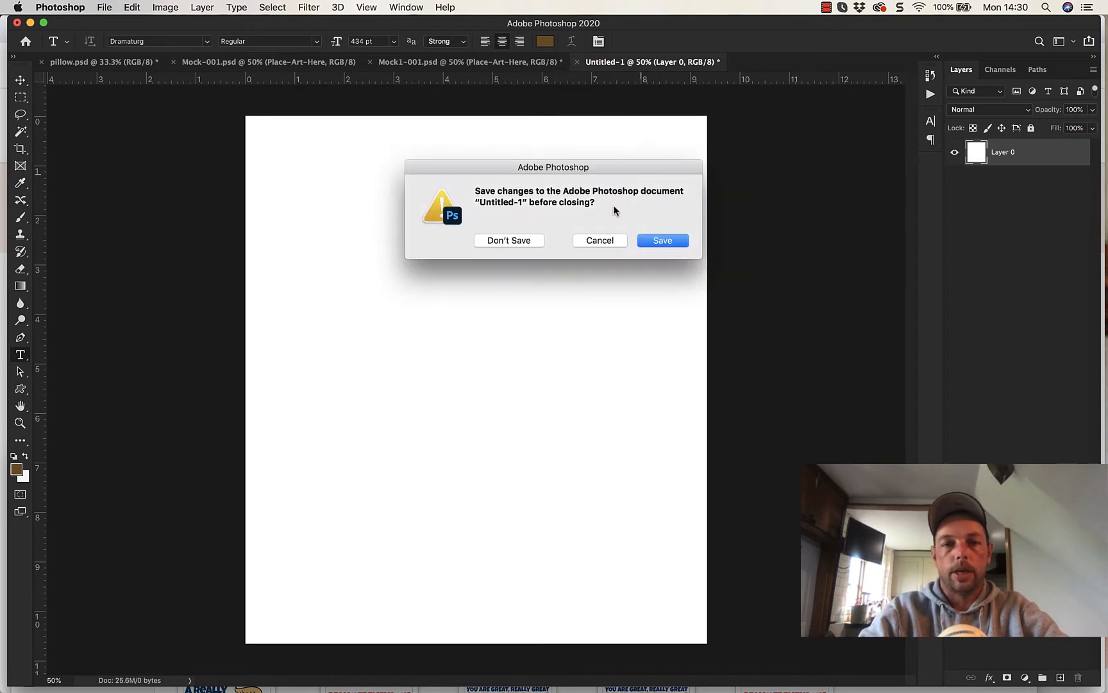
click(500, 241)
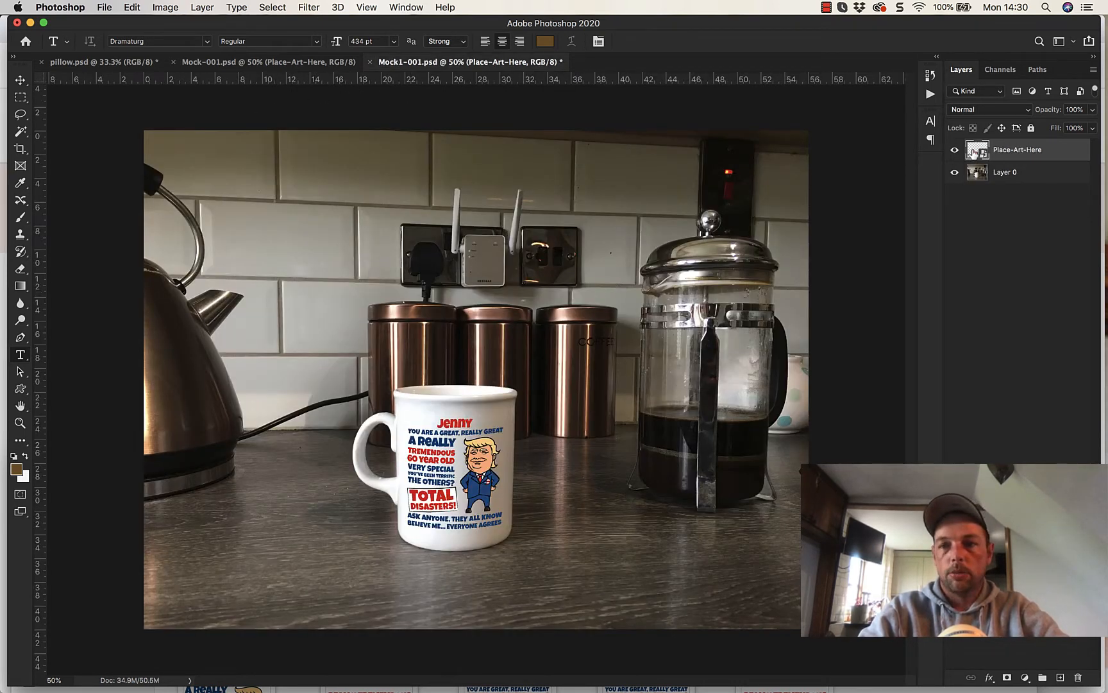
Step: Open the Place-Art-Here smart object's contents in the mug mockup and delete its existing YOU-ARE-GREAT artwork layer
double_click(974, 153)
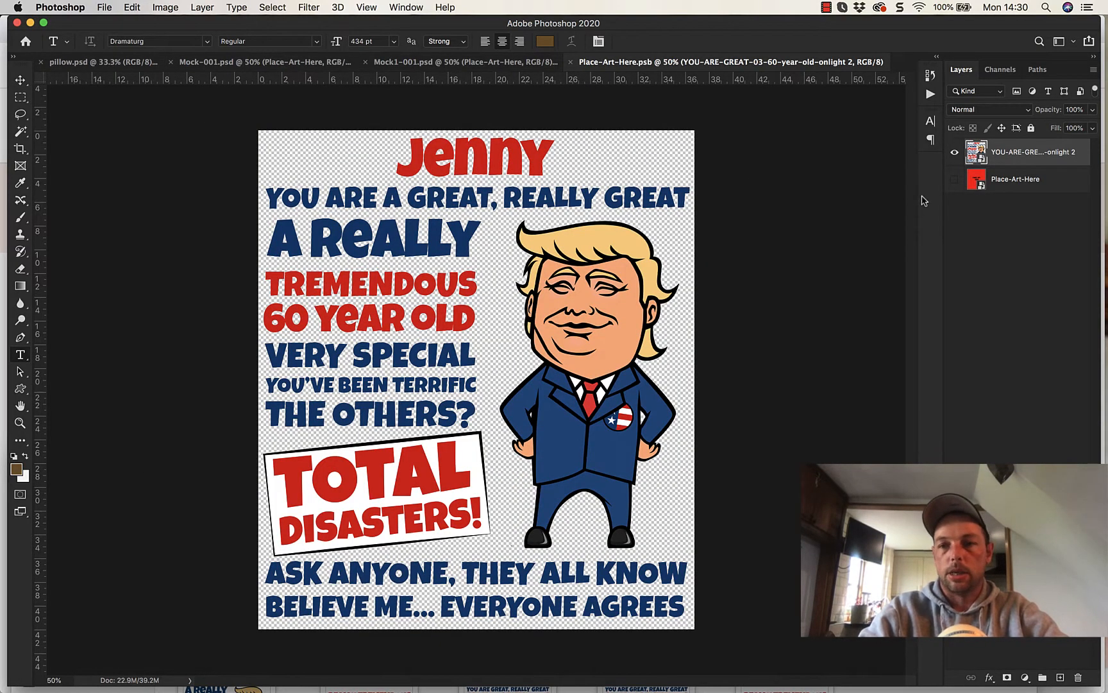
click(955, 179)
click(955, 178)
click(955, 152)
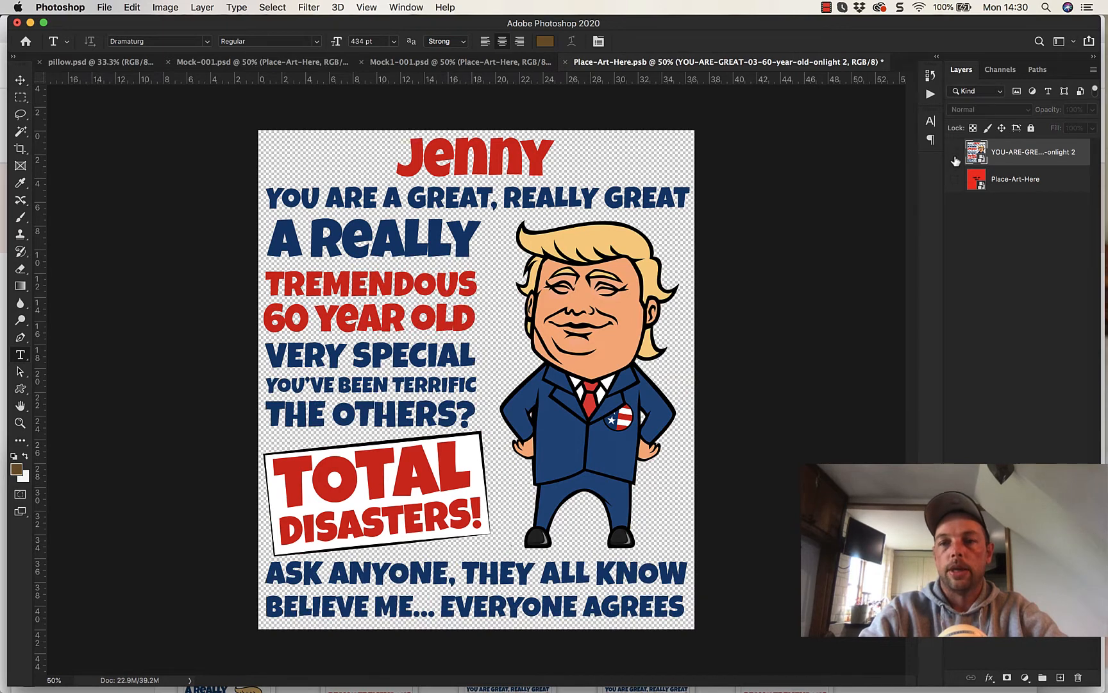
key(Delete)
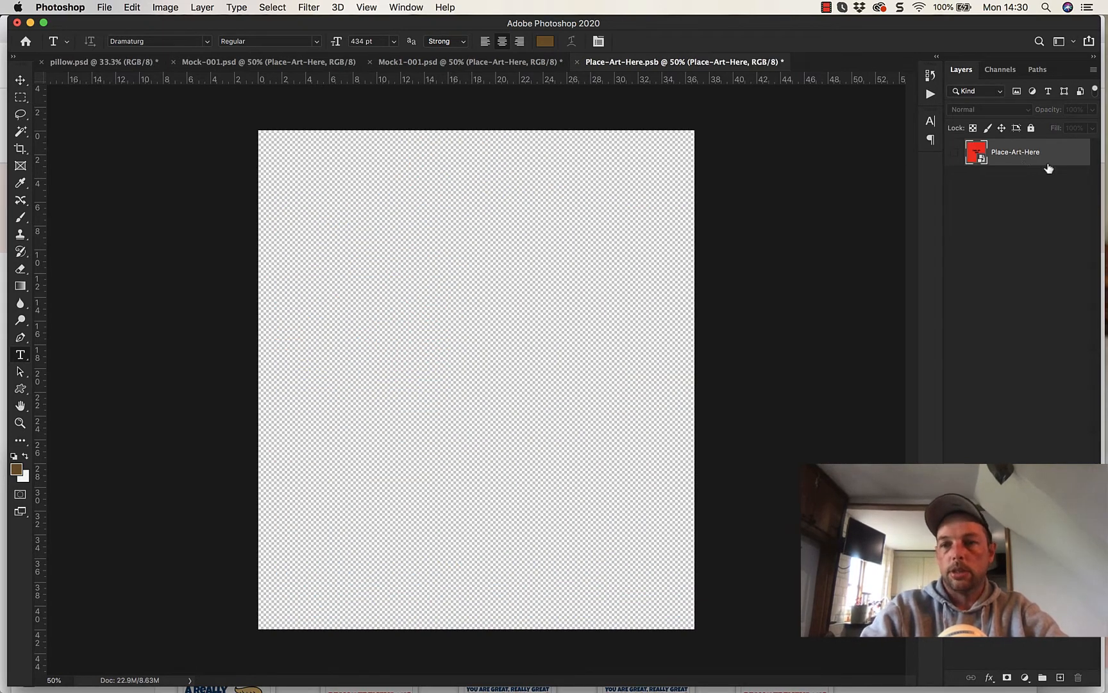
Step: Add a solid color fill layer in white above the hidden Place-Art-Here layer
click(211, 7)
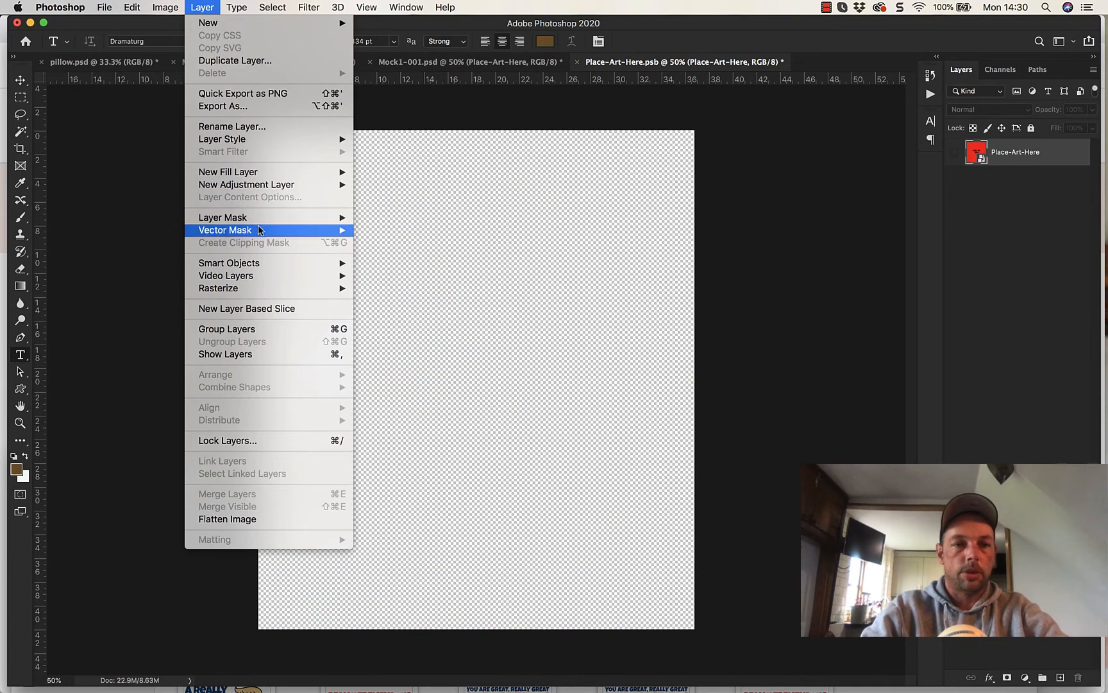
mouse_move(249, 174)
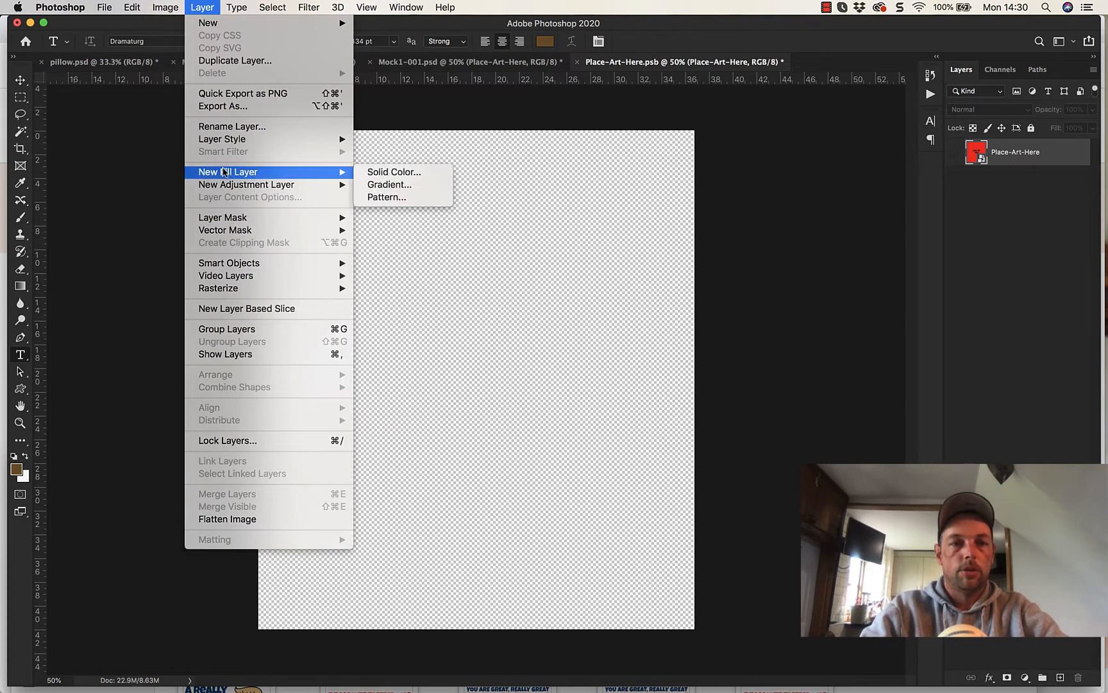
click(393, 172)
click(668, 287)
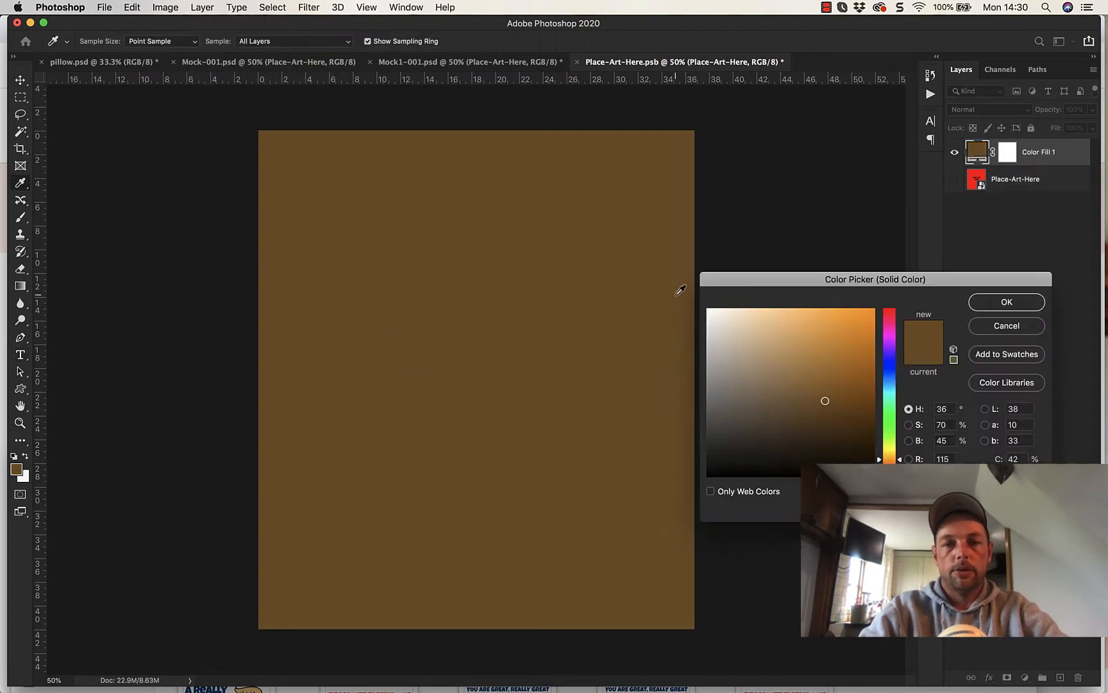
drag(826, 401, 577, 202)
click(989, 306)
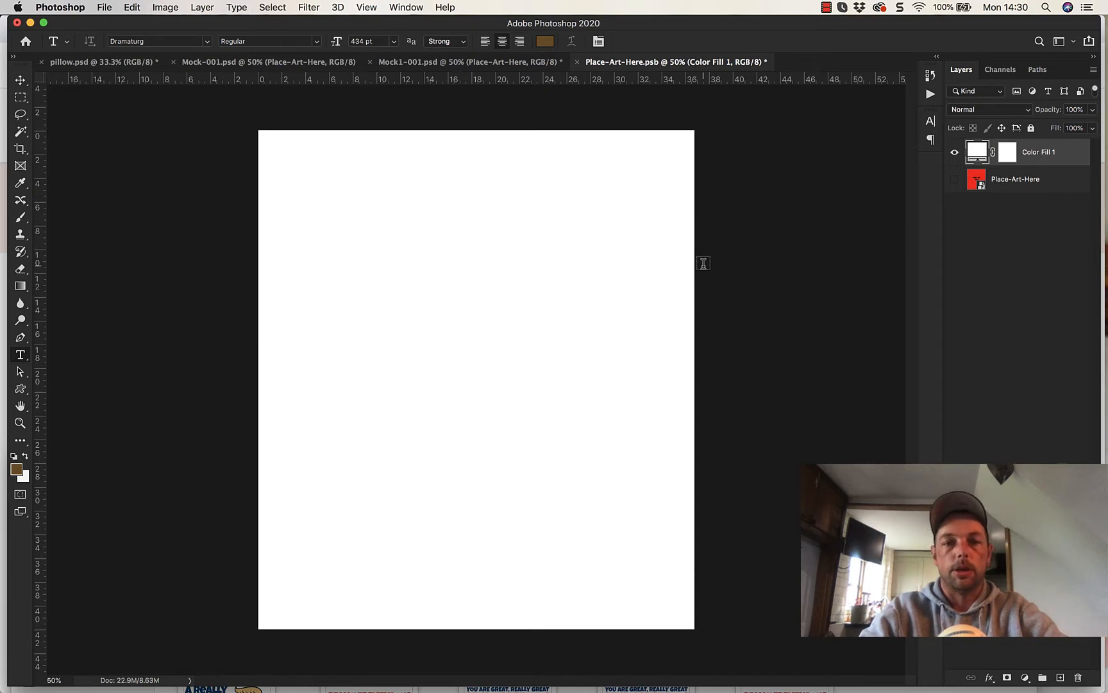
Step: Switch to Chrome and search Etsy for "funny mug saying"
click(193, 670)
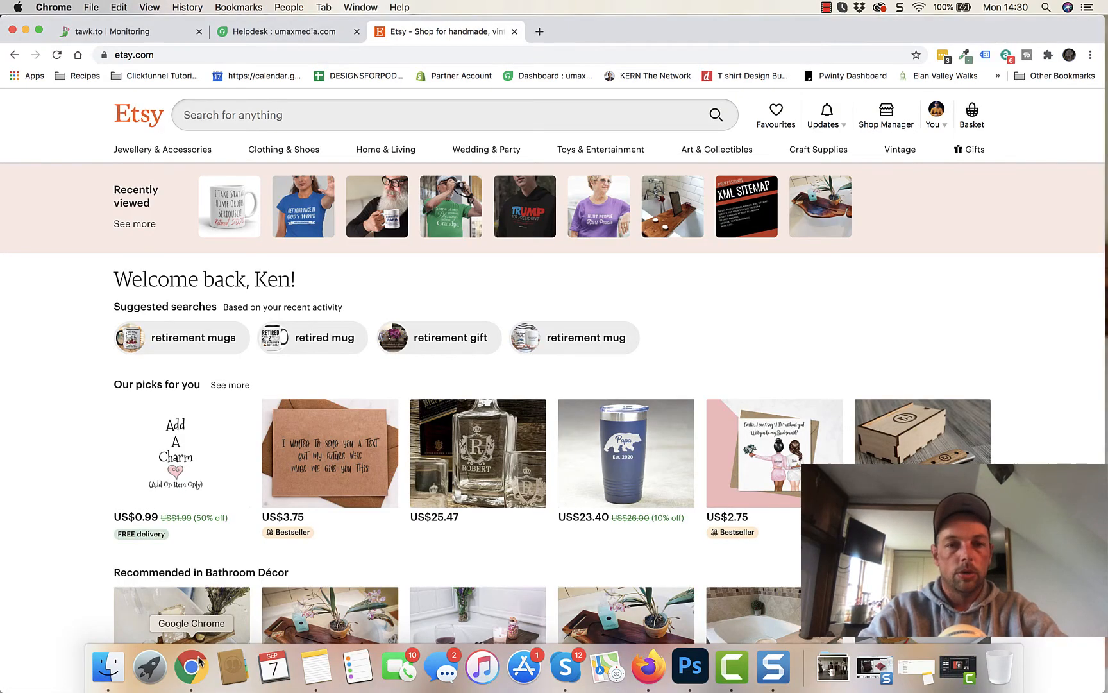
click(299, 116)
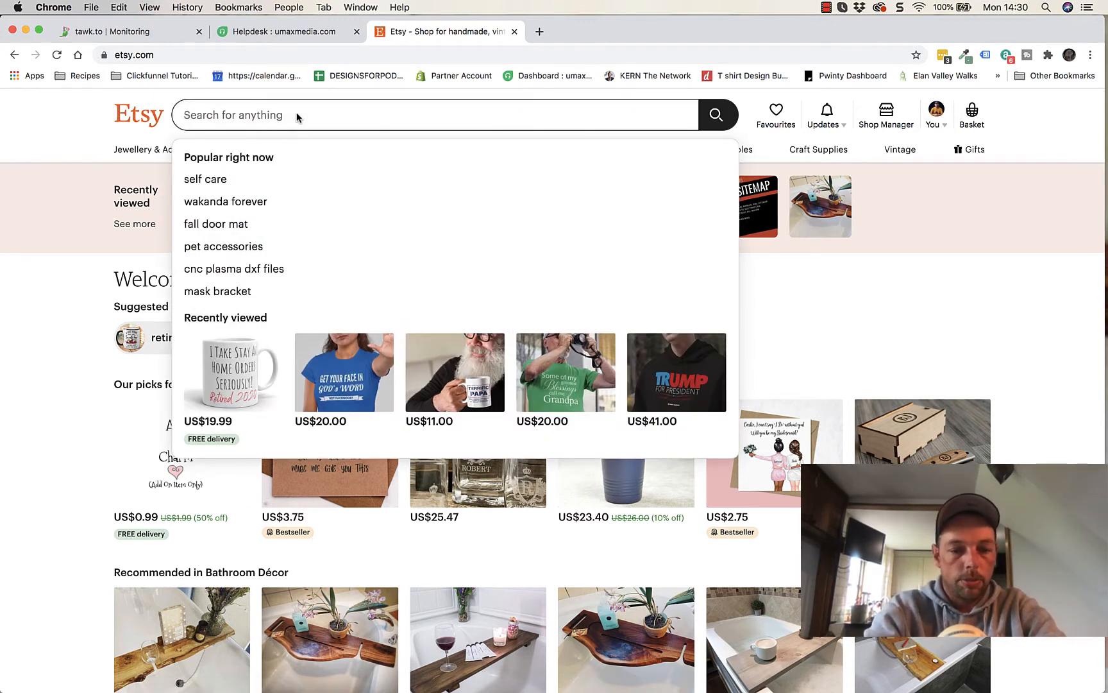
text(funny m)
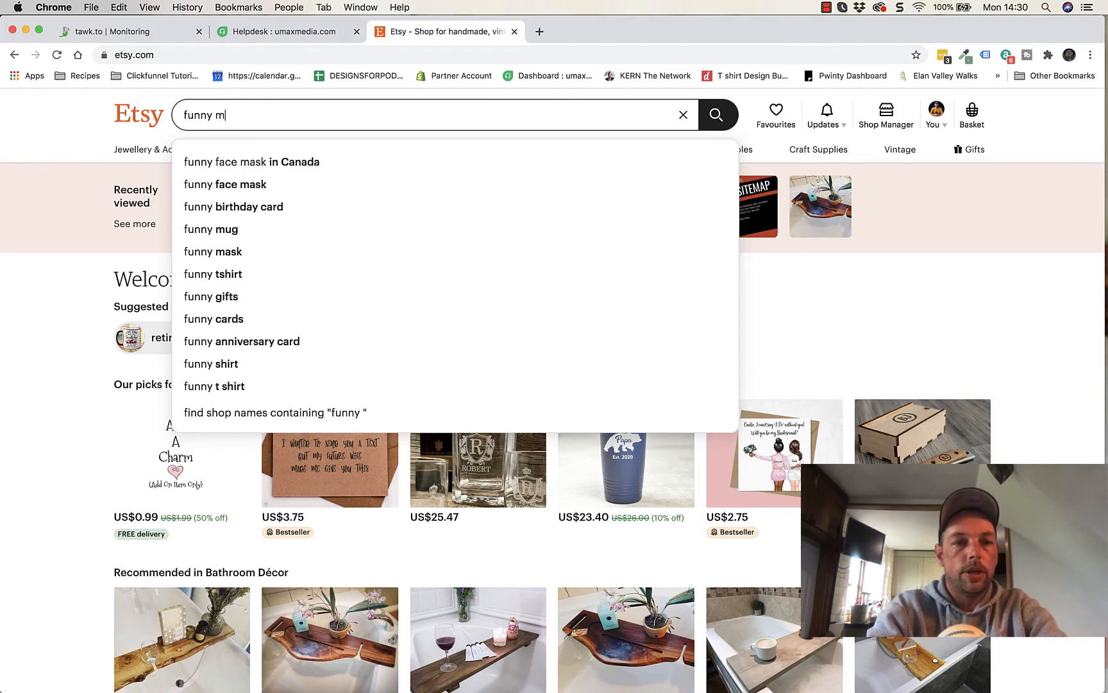
text(ug s)
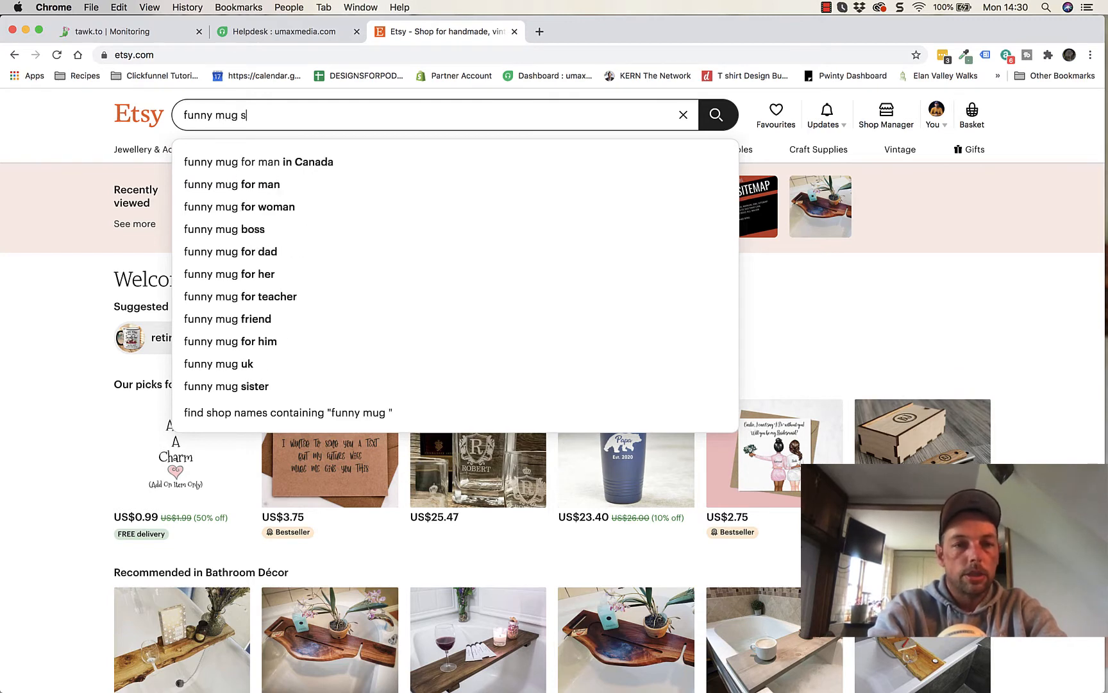
text(aying)
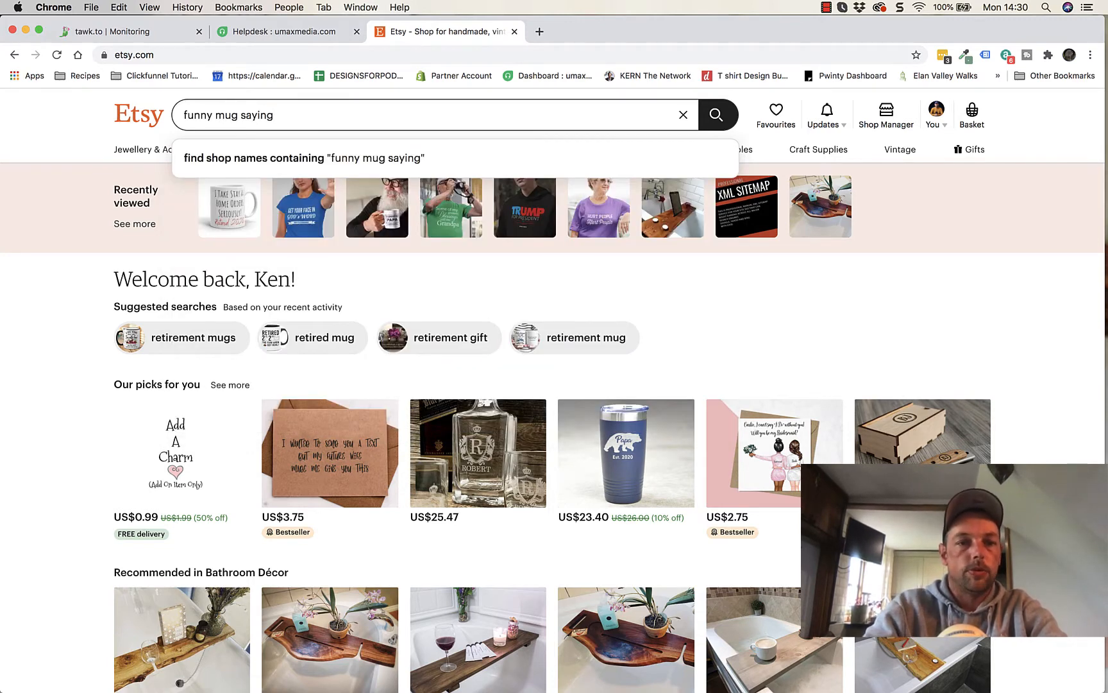
key(Return)
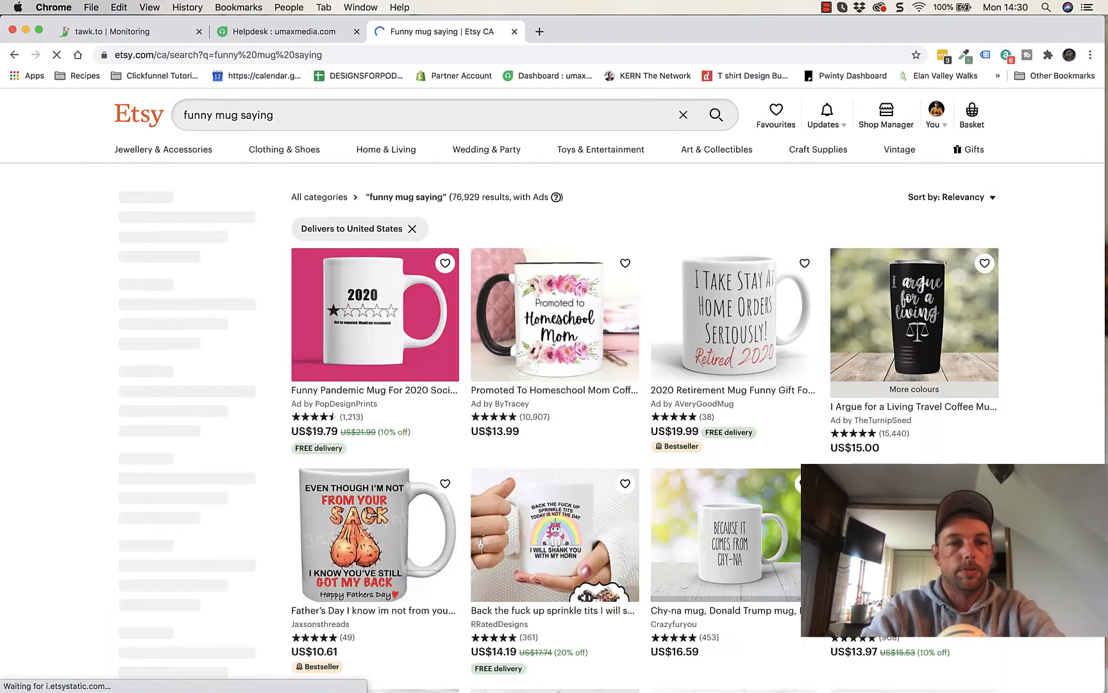
Step: Browse the mug results for a slogan idea and open the "To Do List" coffee mug listing by Loftipop
scroll(601, 525, down, 5)
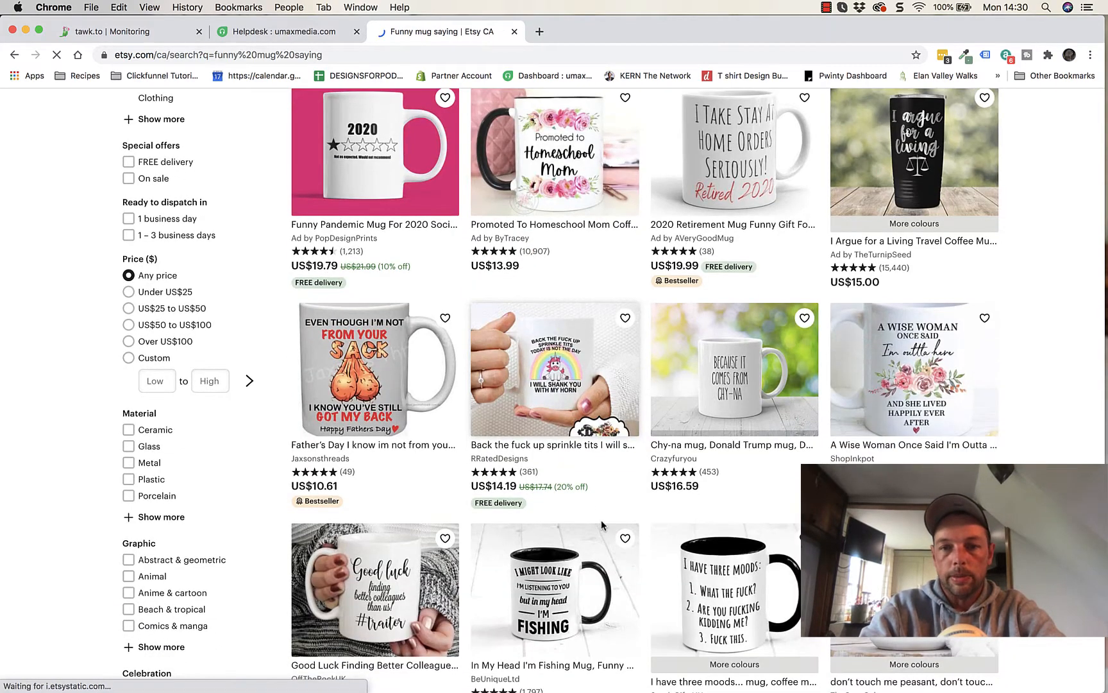
scroll(601, 525, down, 10)
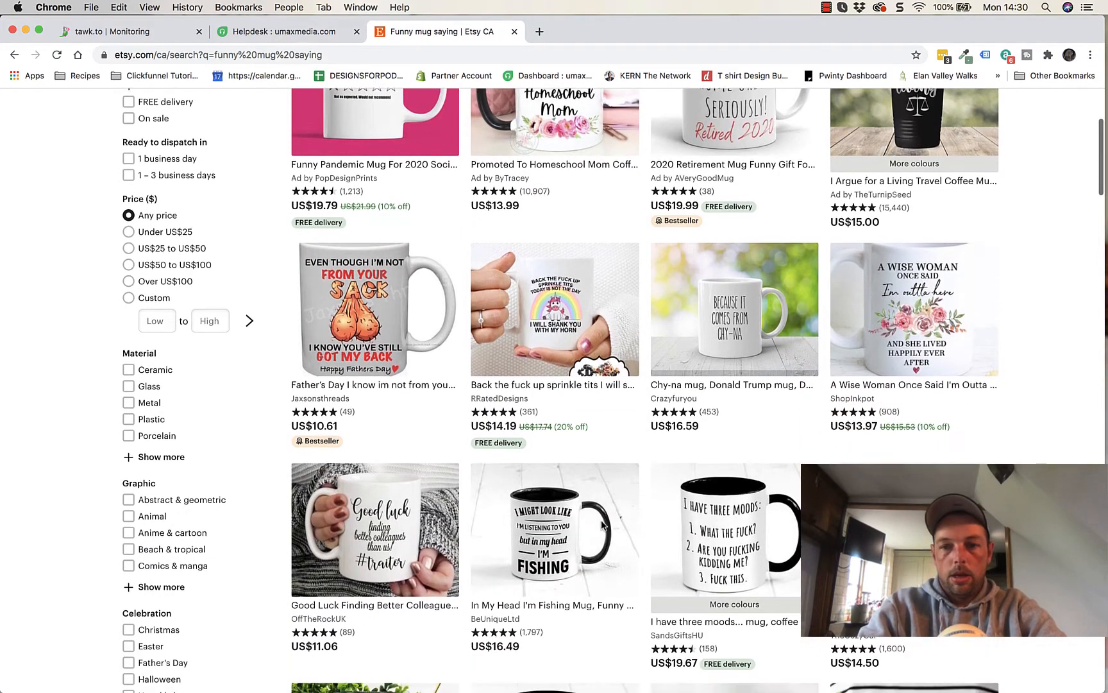
scroll(602, 525, down, 15)
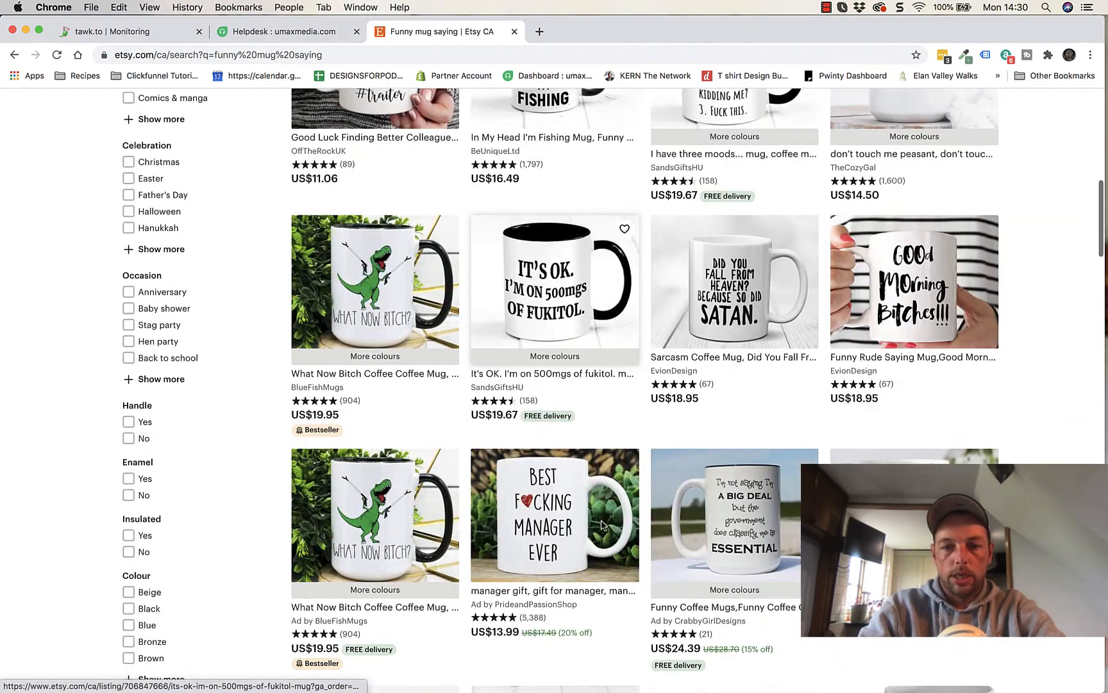
scroll(601, 525, down, 15)
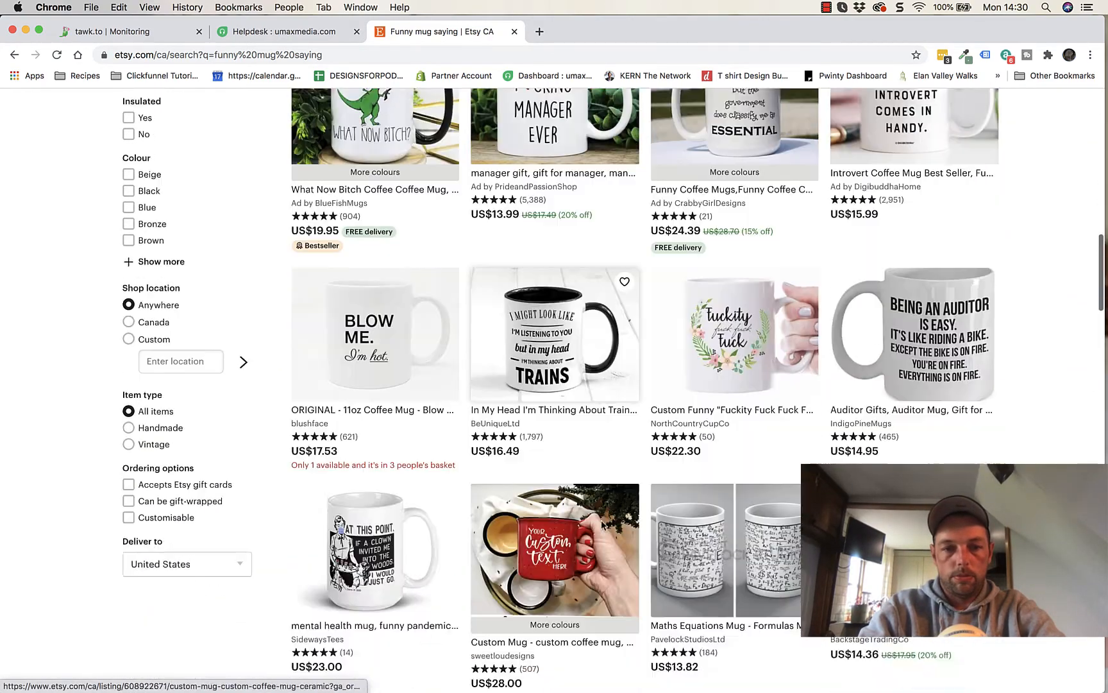
scroll(601, 520, down, 17)
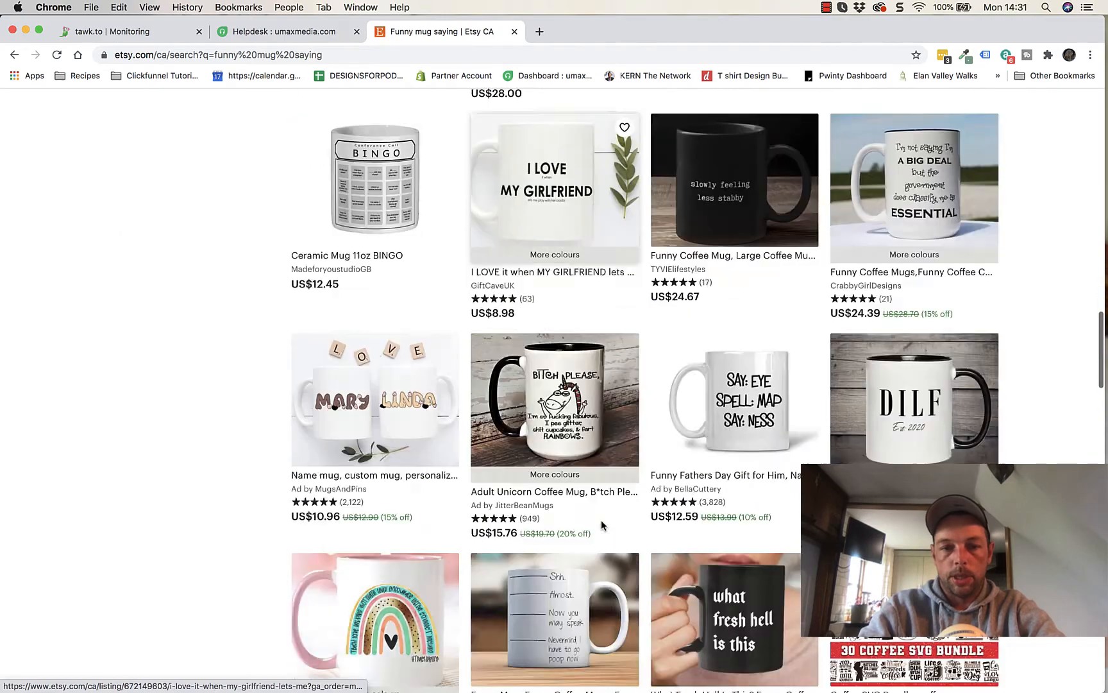
scroll(601, 520, down, 20)
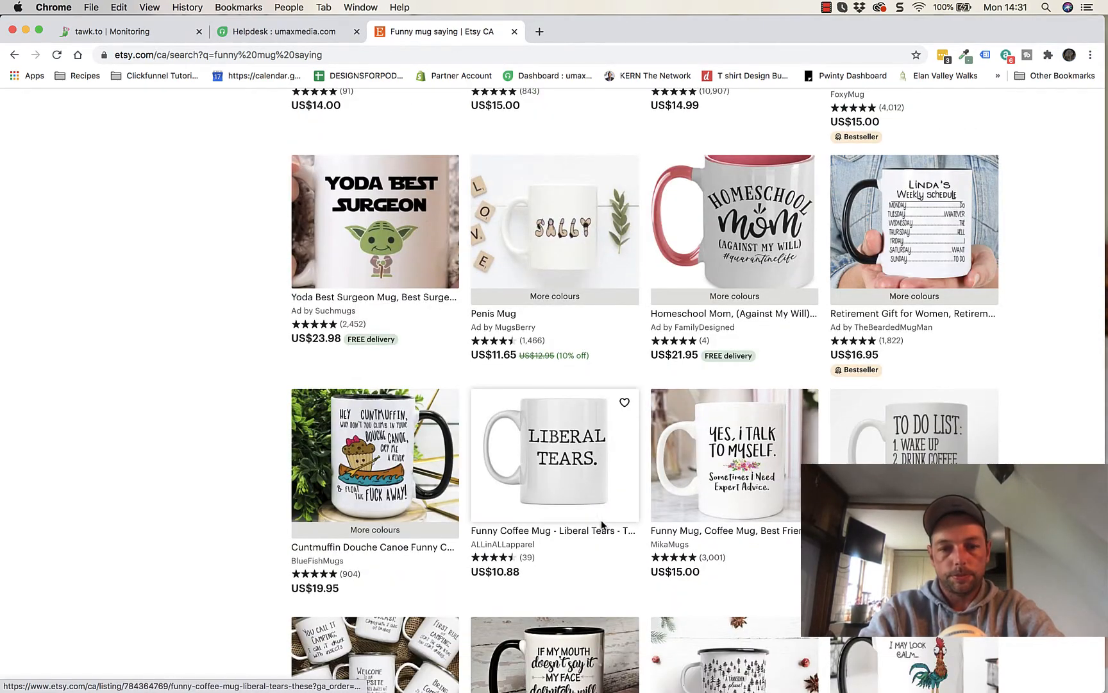
scroll(601, 525, down, 9)
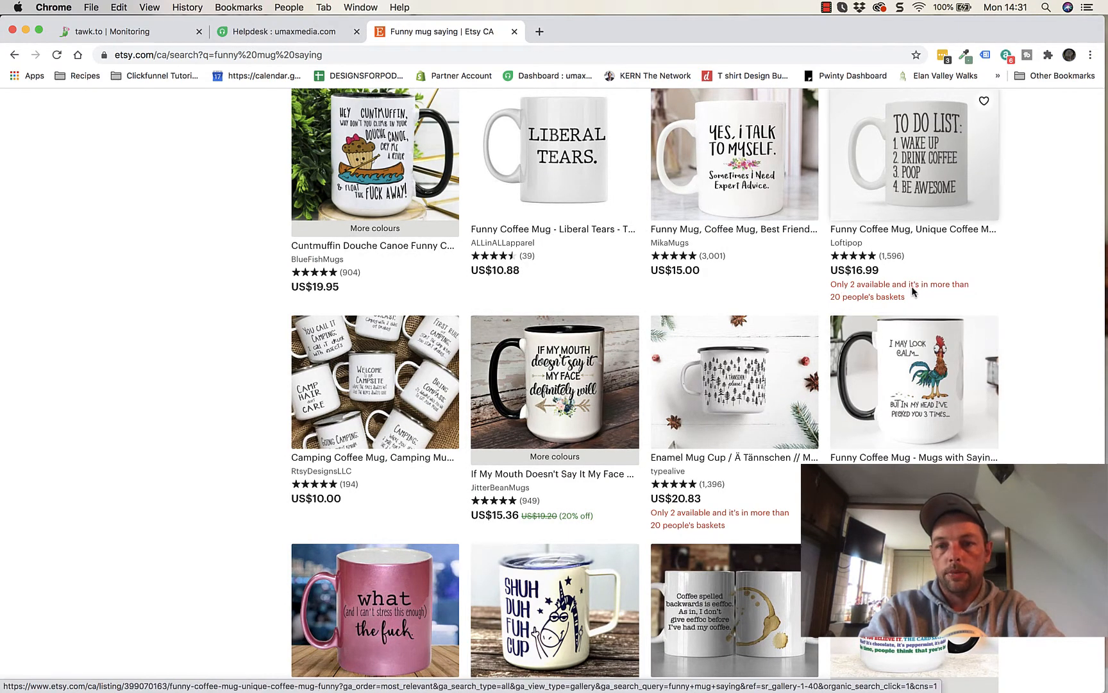
click(912, 190)
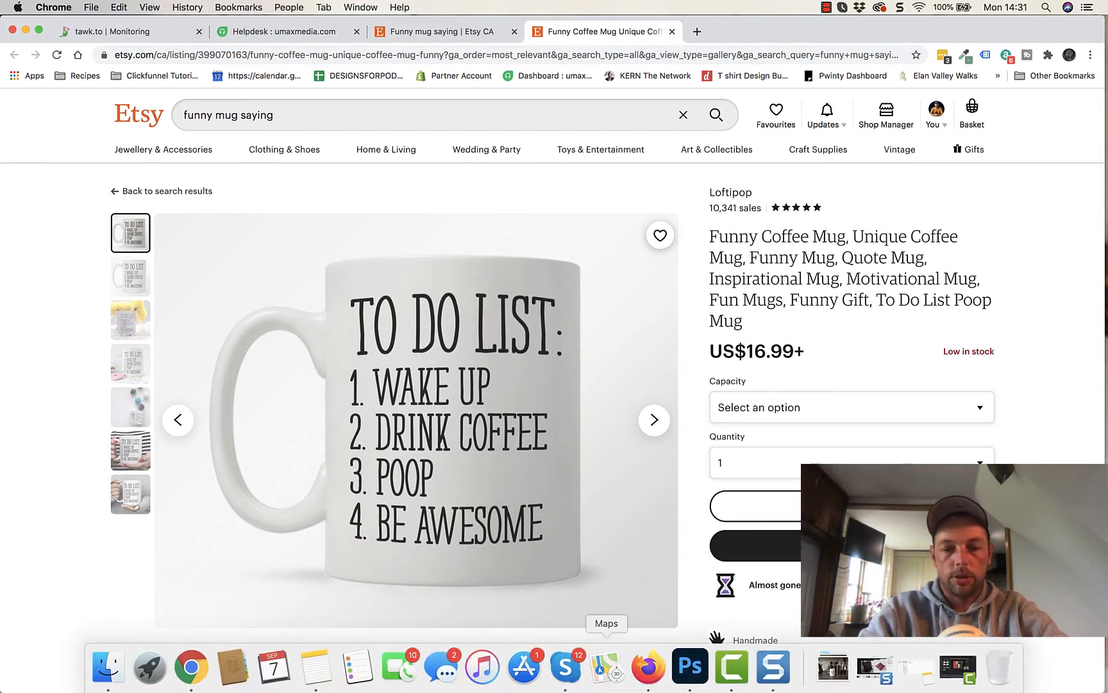
Step: Switch to Photoshop and add a text layer in the upper part of the white canvas, checking the wording on the Etsy listing in Chrome
click(690, 667)
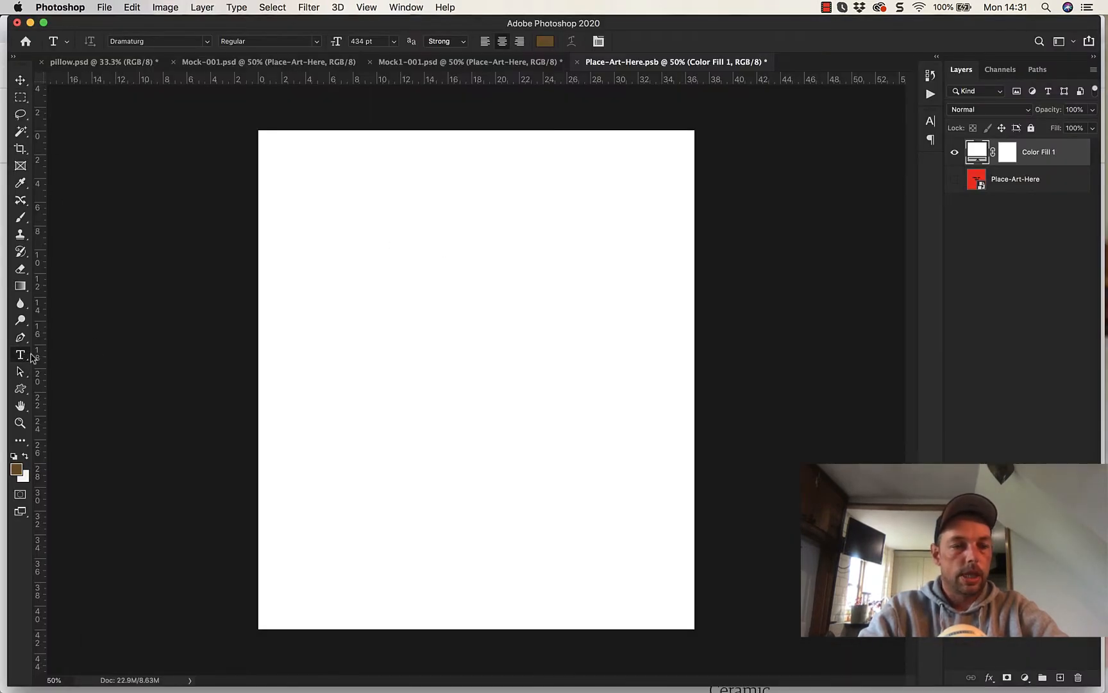
click(391, 263)
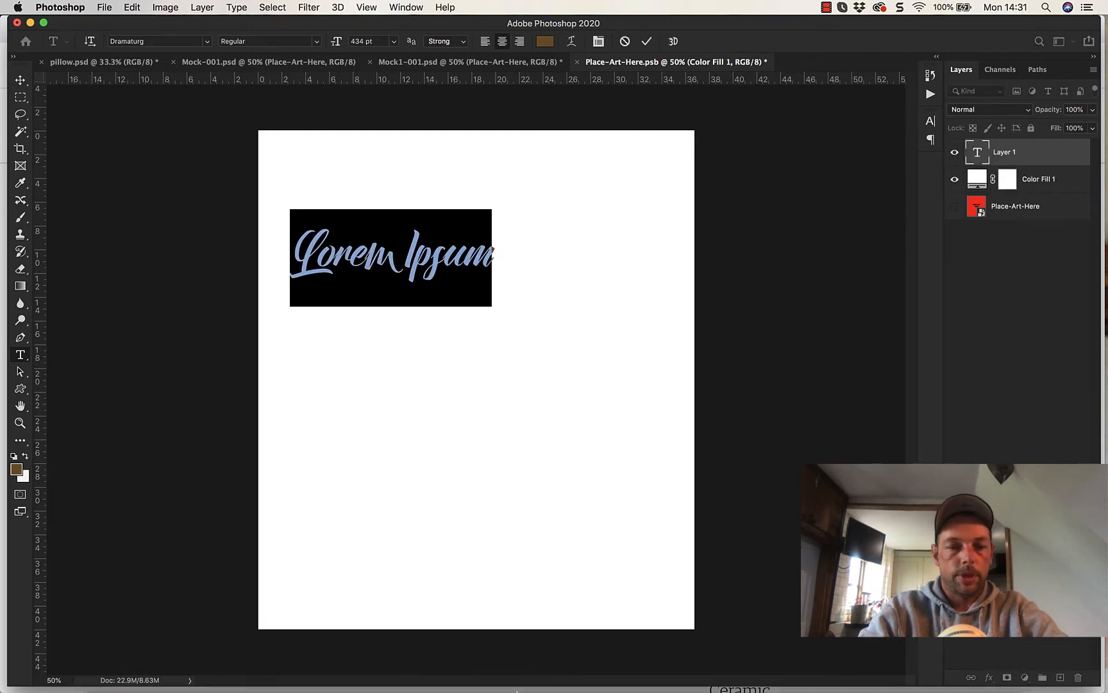
mouse_move(352, 685)
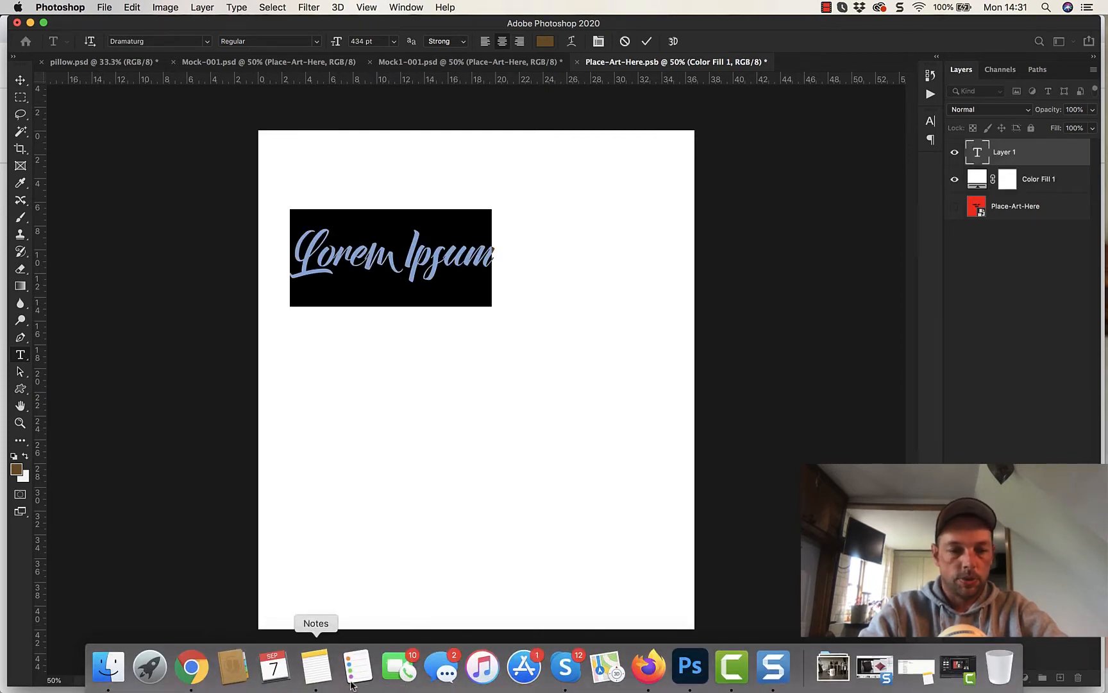
click(191, 667)
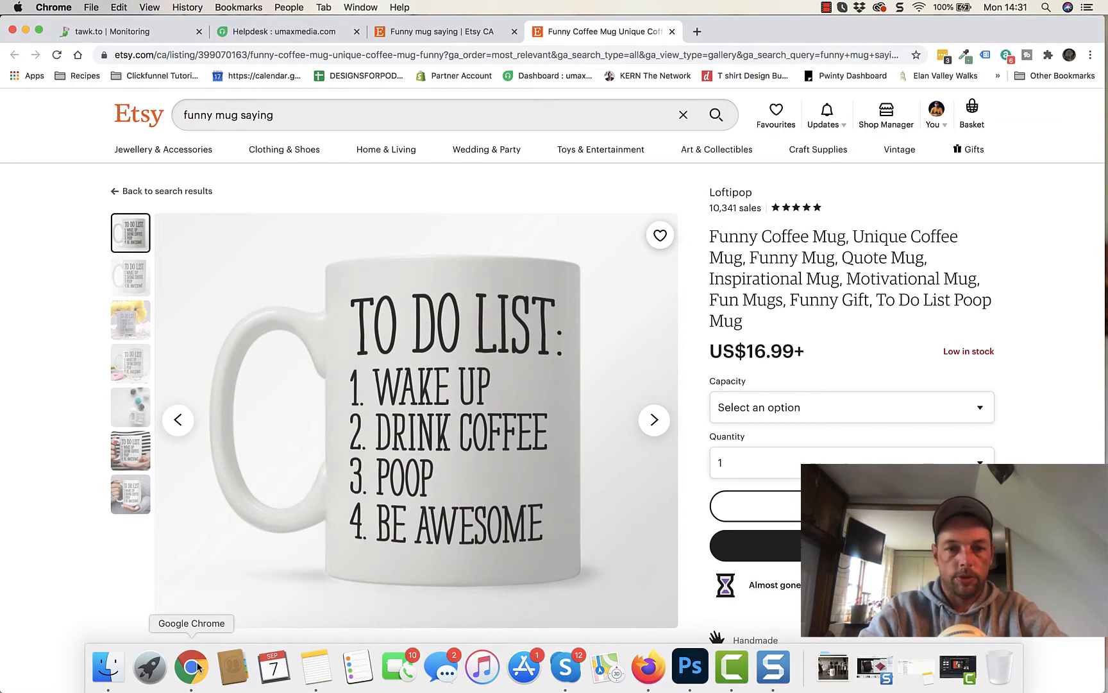
click(690, 667)
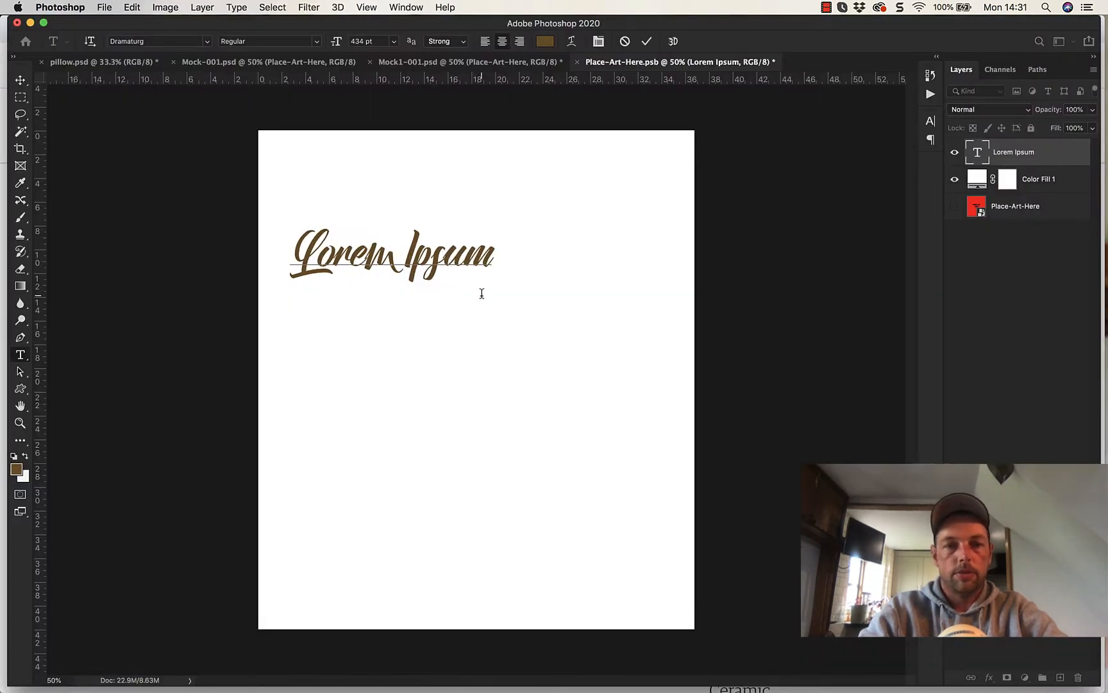
drag(480, 291, 629, 311)
Step: Set the font of the placeholder text to Anton Regular
drag(614, 240, 240, 240)
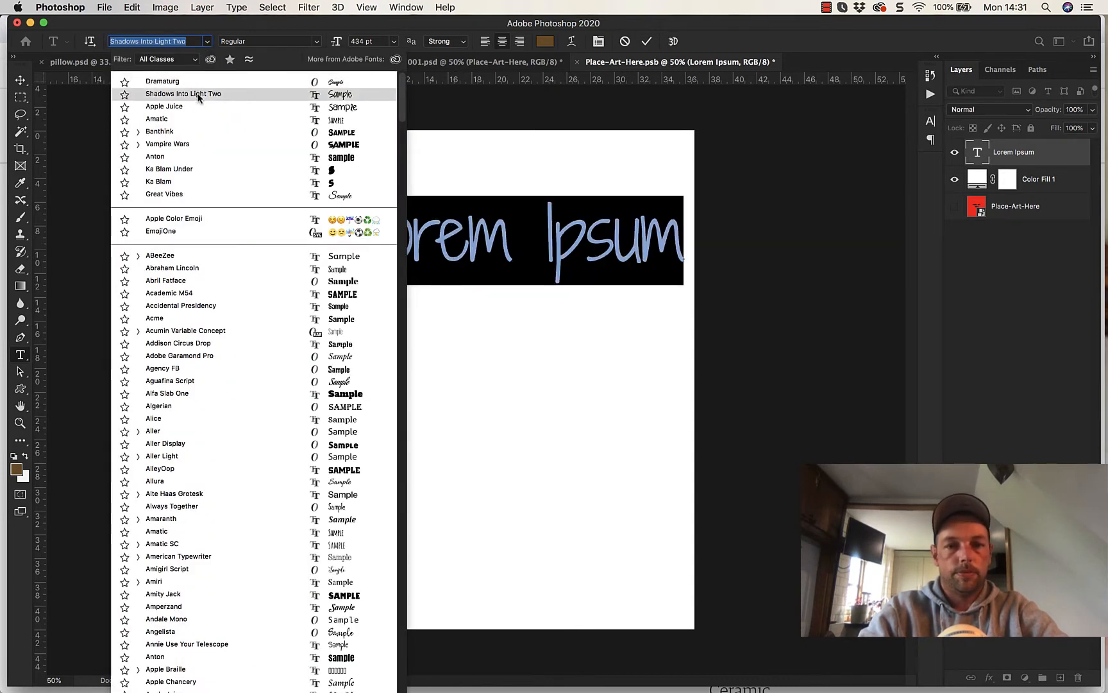
click(199, 97)
click(208, 41)
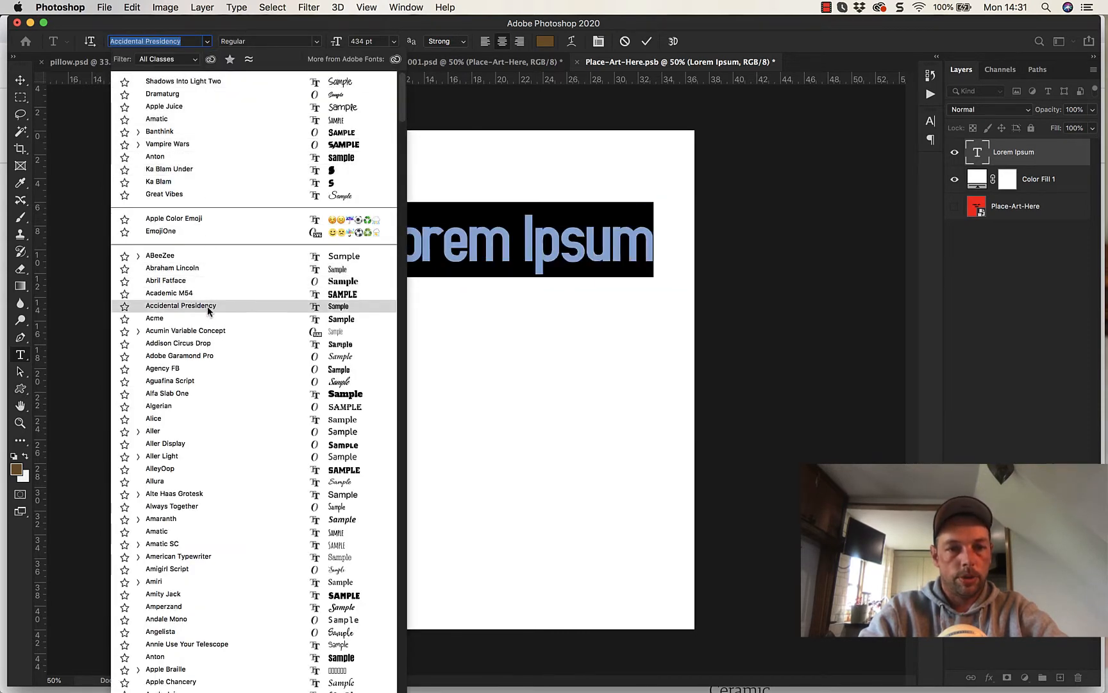
text(an)
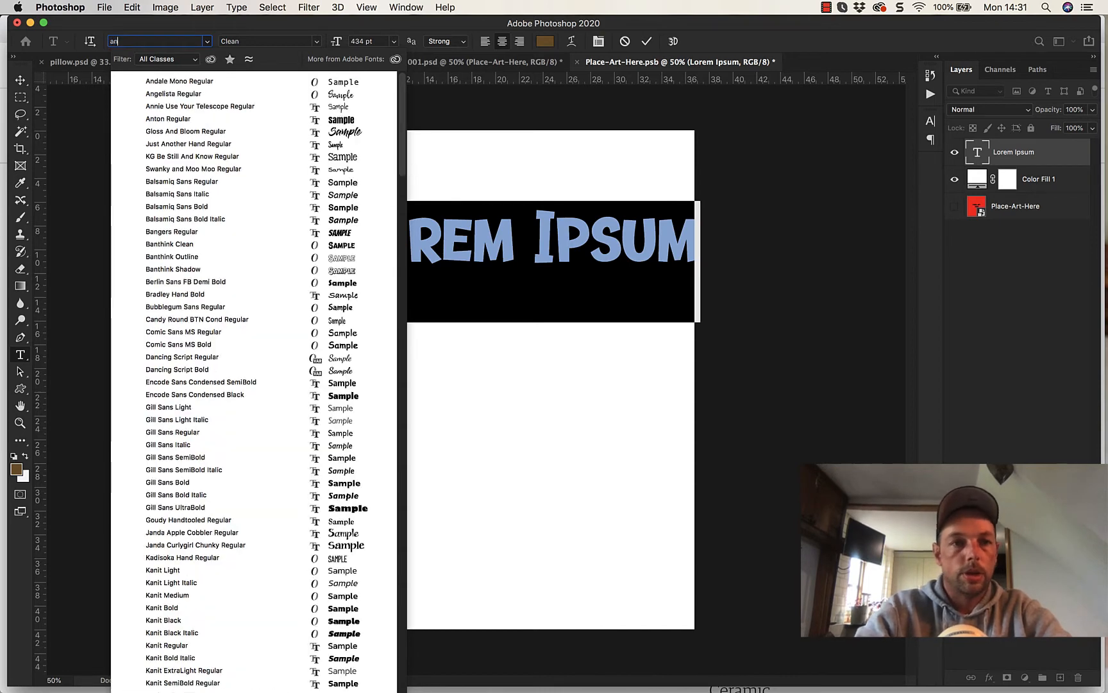
text(ton)
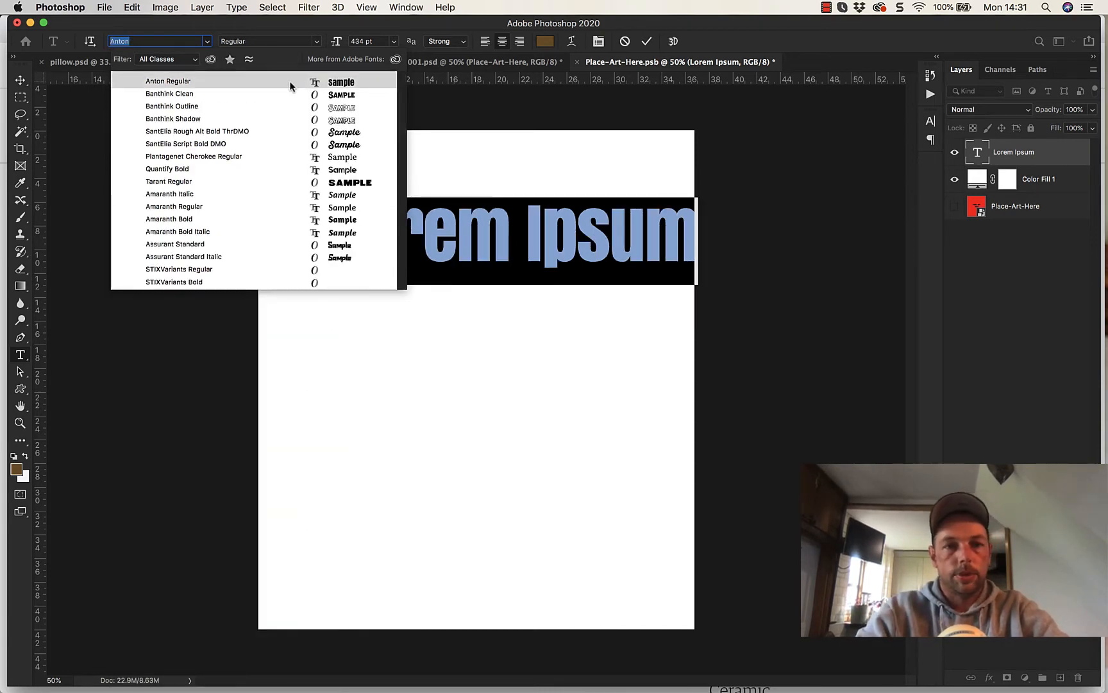
click(290, 82)
Step: Replace the placeholder text with the heading "TO DO LIST:"
text(T)
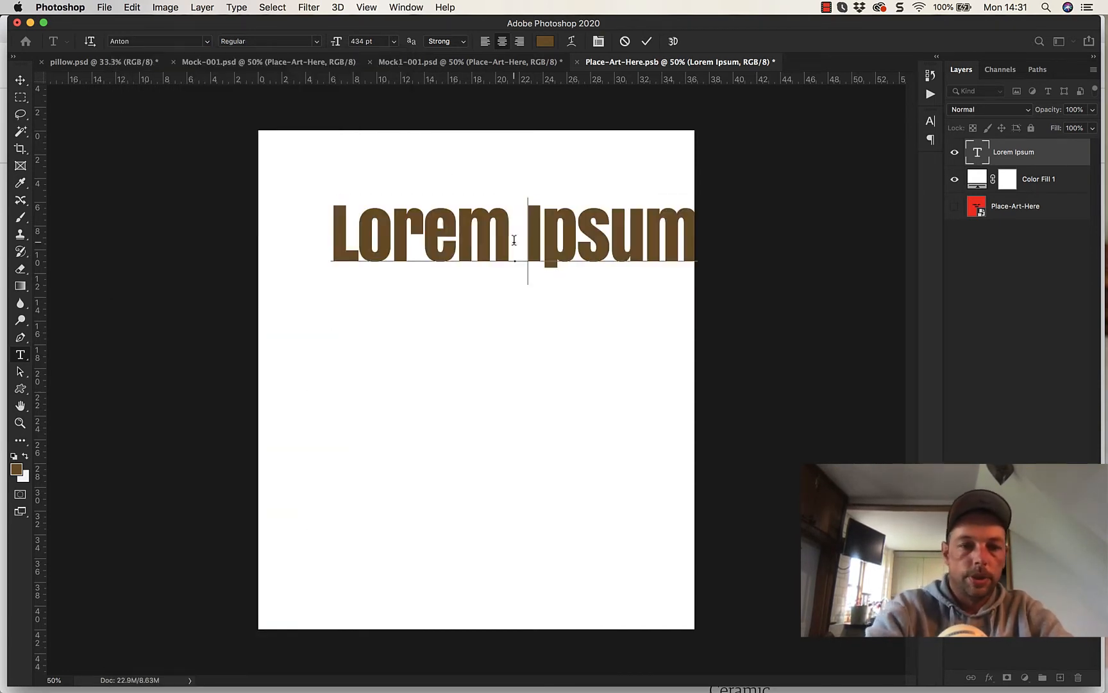
text(O D)
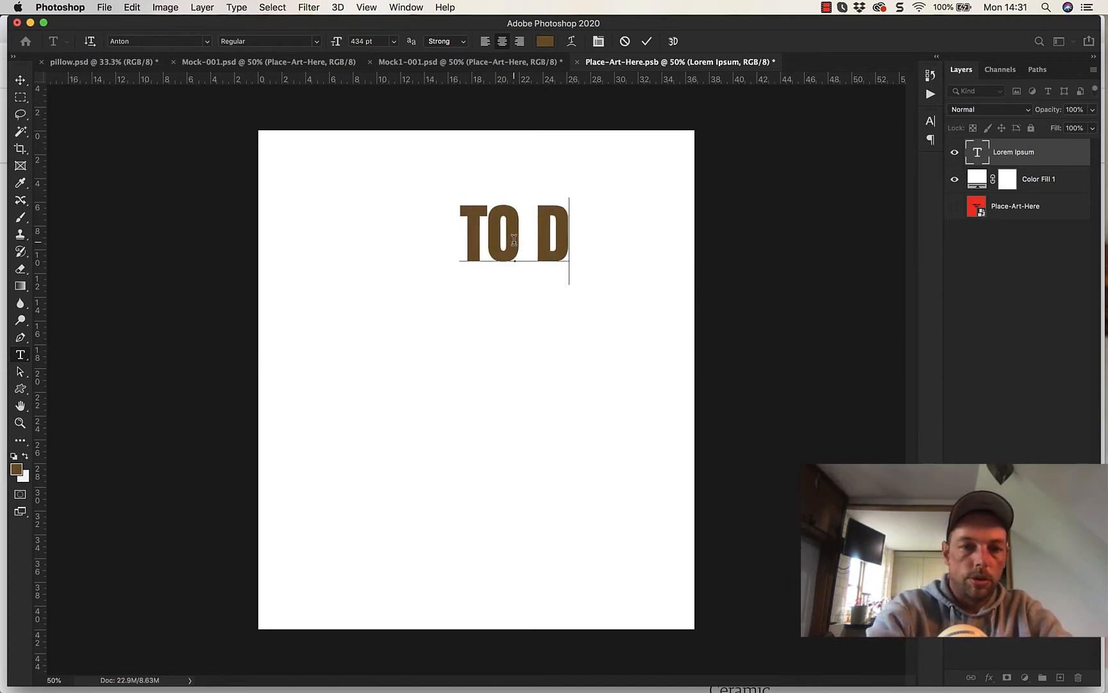
text(O LI)
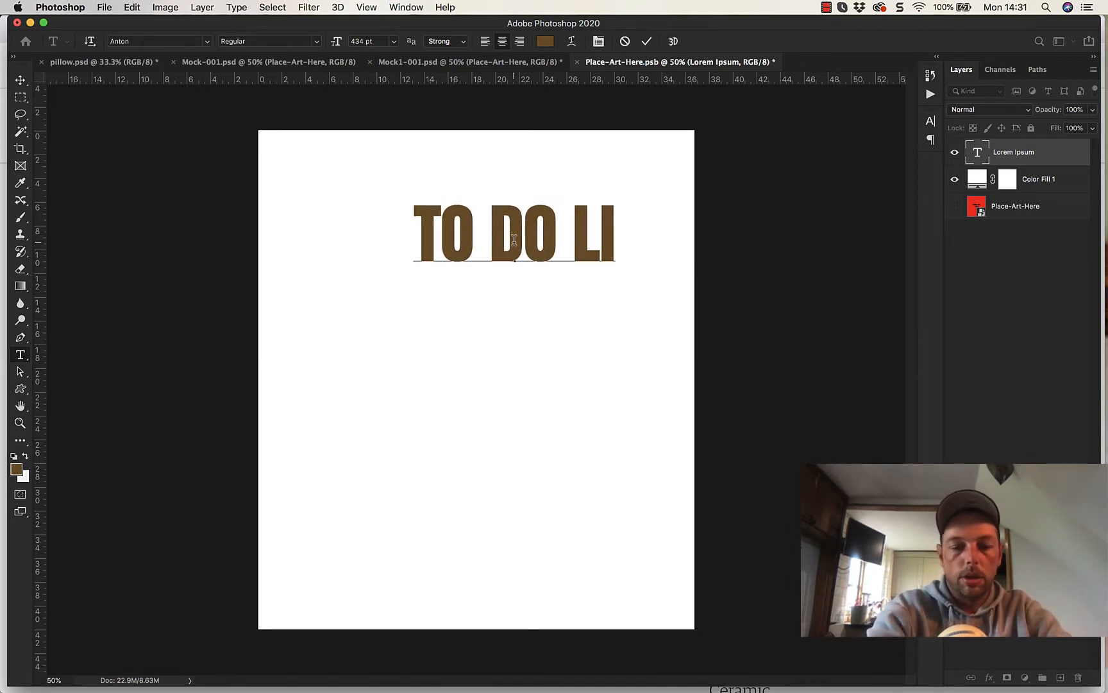
text(ST:)
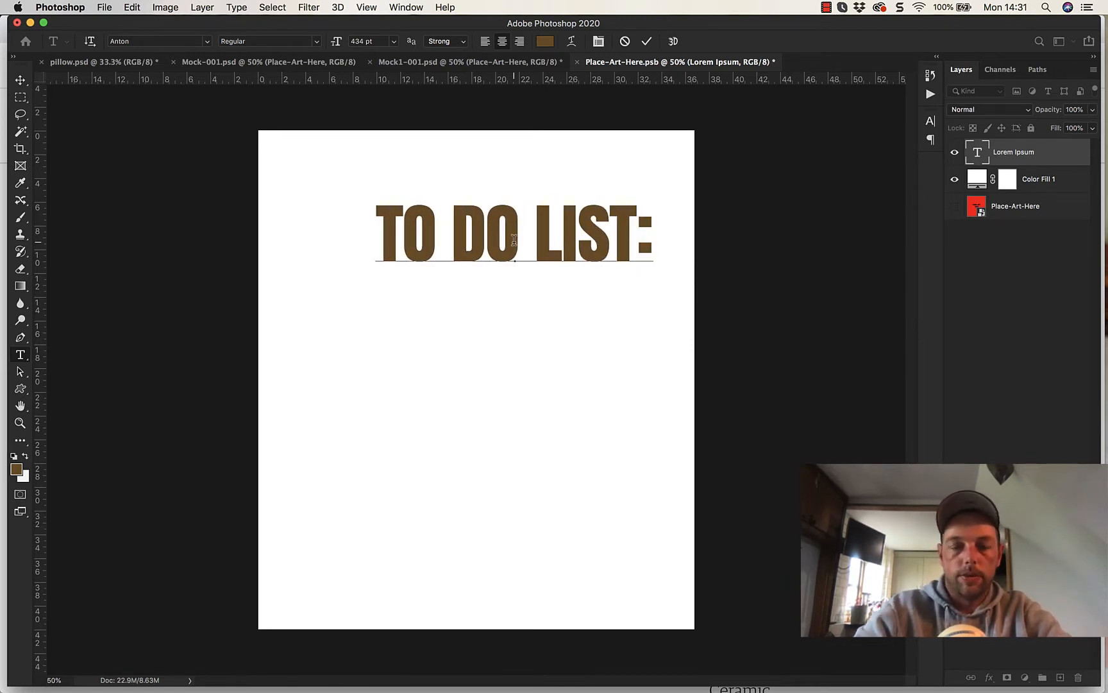
Step: Change the color of the whole heading to black and commit the text
key(super+a)
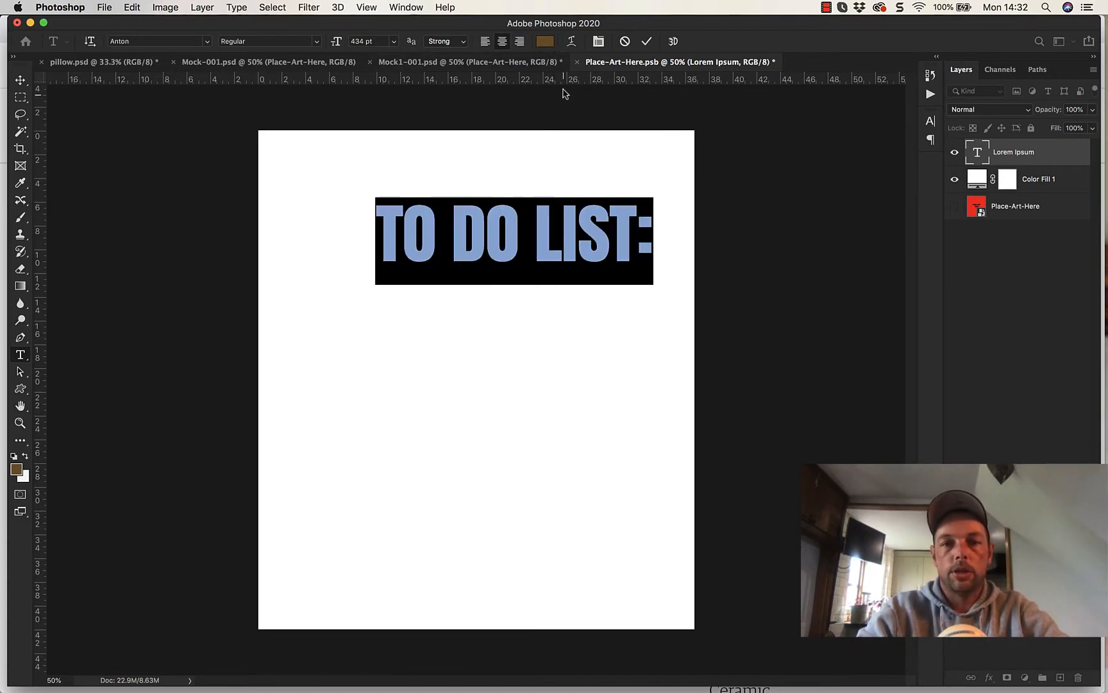
click(546, 42)
drag(781, 427, 696, 511)
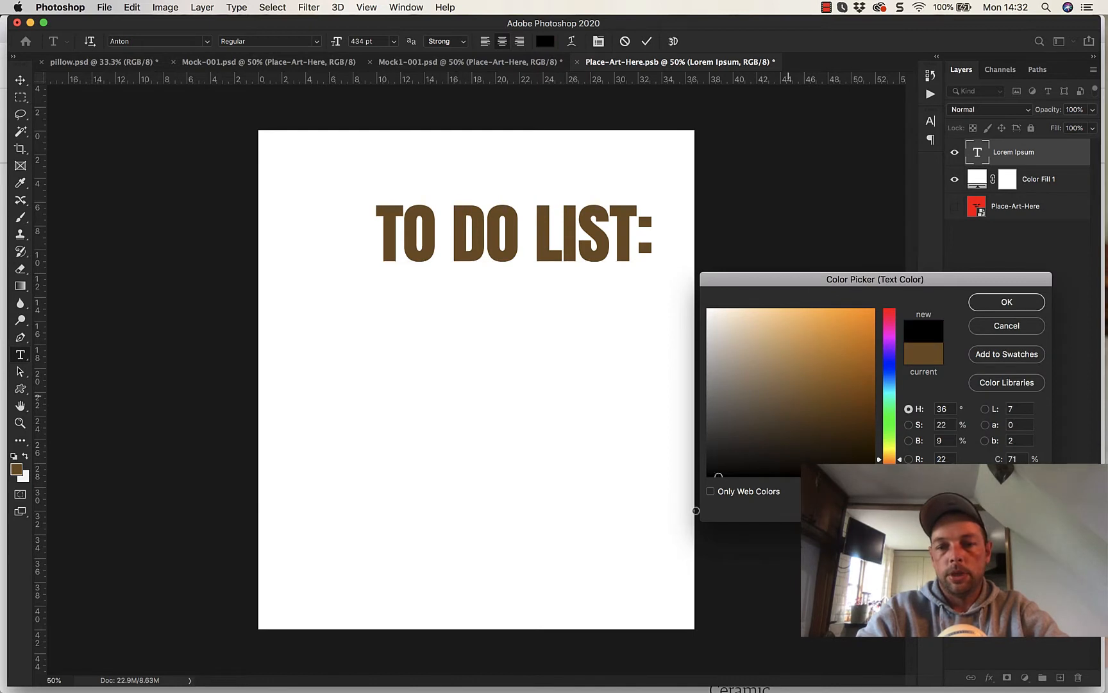
click(1004, 302)
key(super+Return)
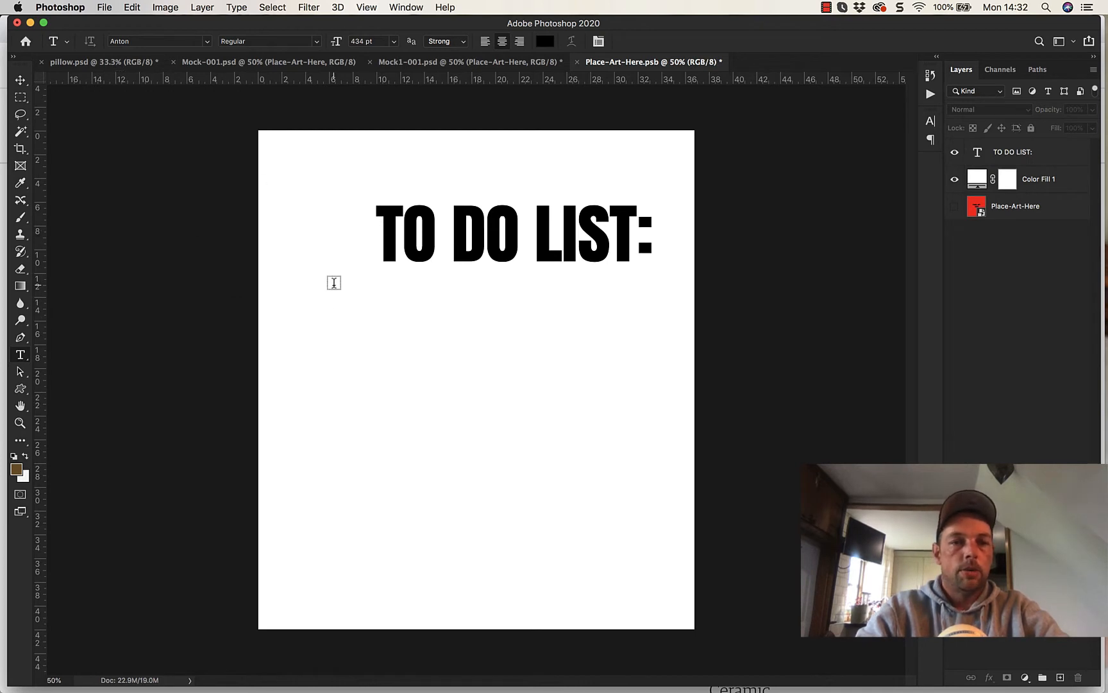
Step: Move the "TO DO LIST:" heading up to the top of the canvas and roughly center it horizontally
click(19, 81)
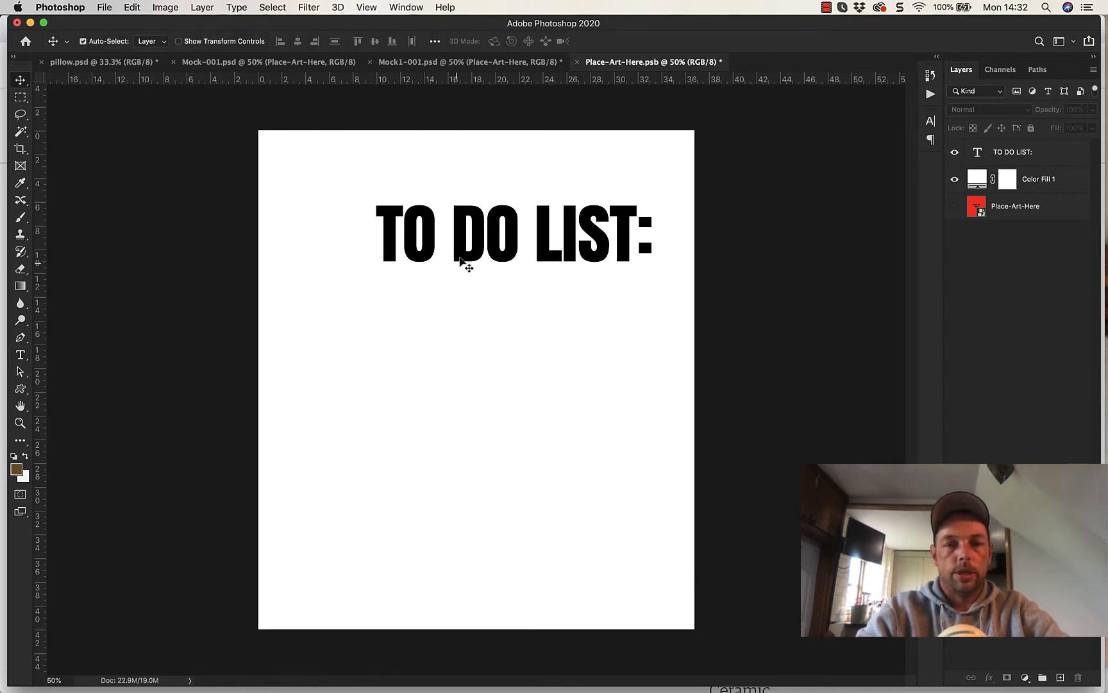
drag(477, 237, 440, 208)
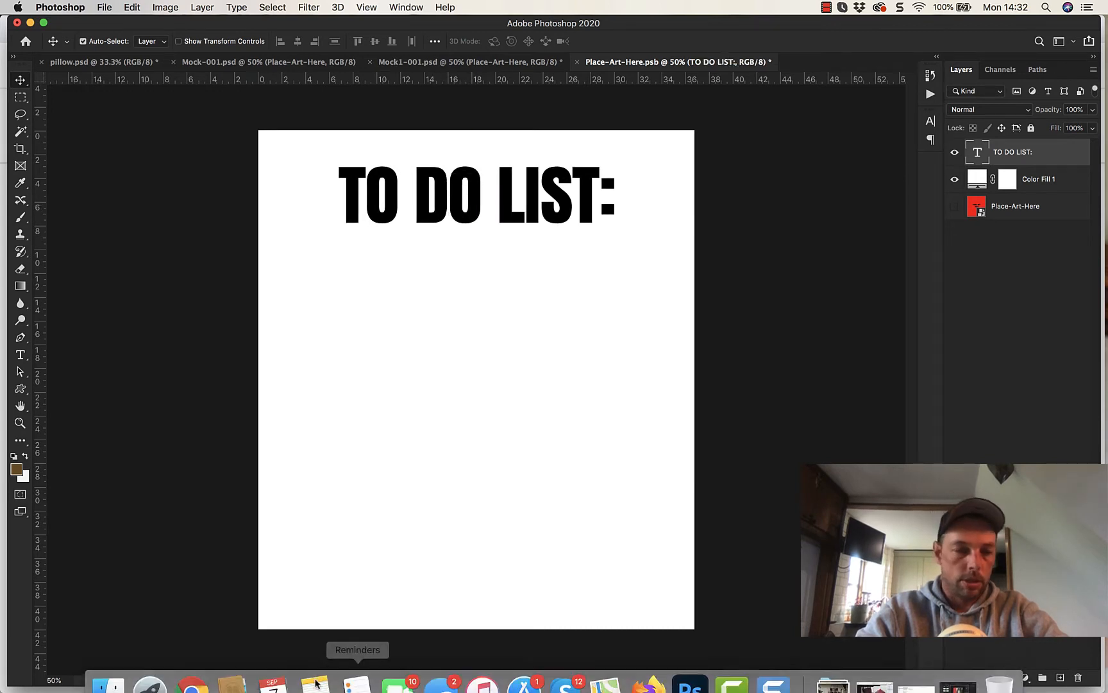
Step: Check the list items on the mug listing in Chrome, return to Photoshop and activate the Type tool with no layer selected
click(196, 668)
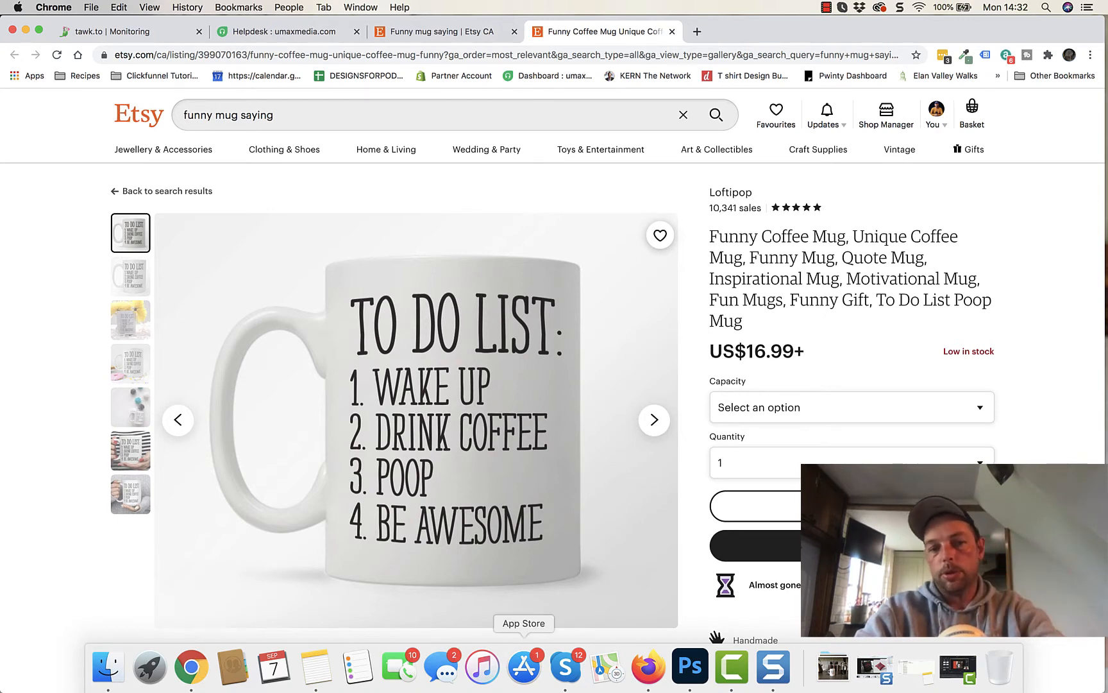
click(690, 667)
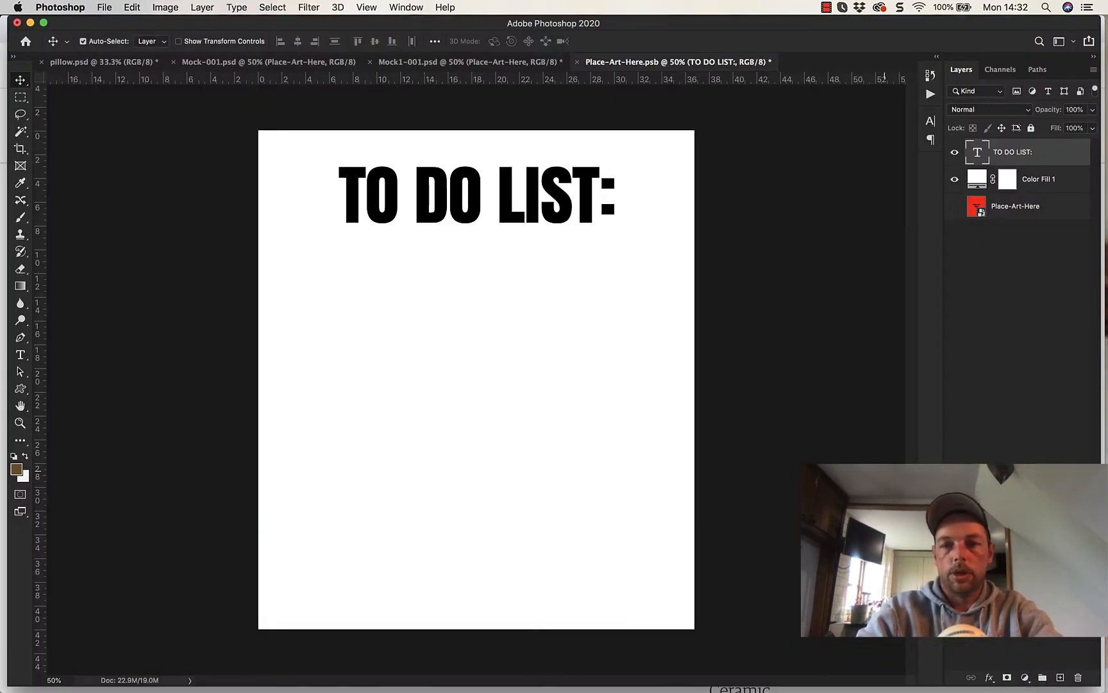
click(988, 429)
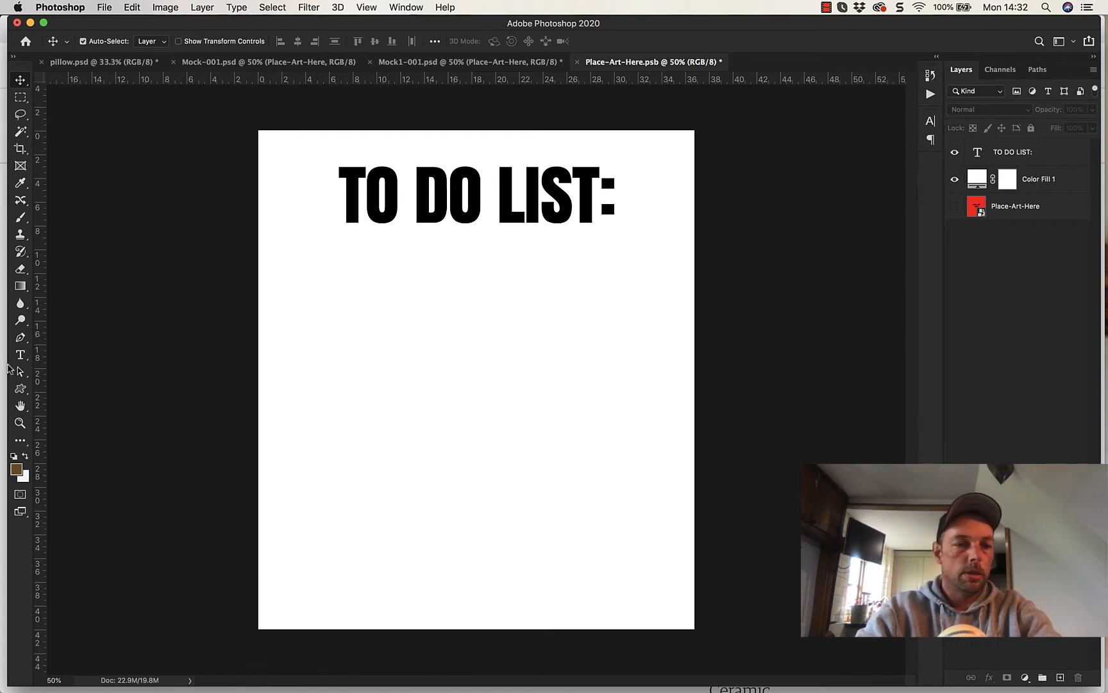
click(20, 355)
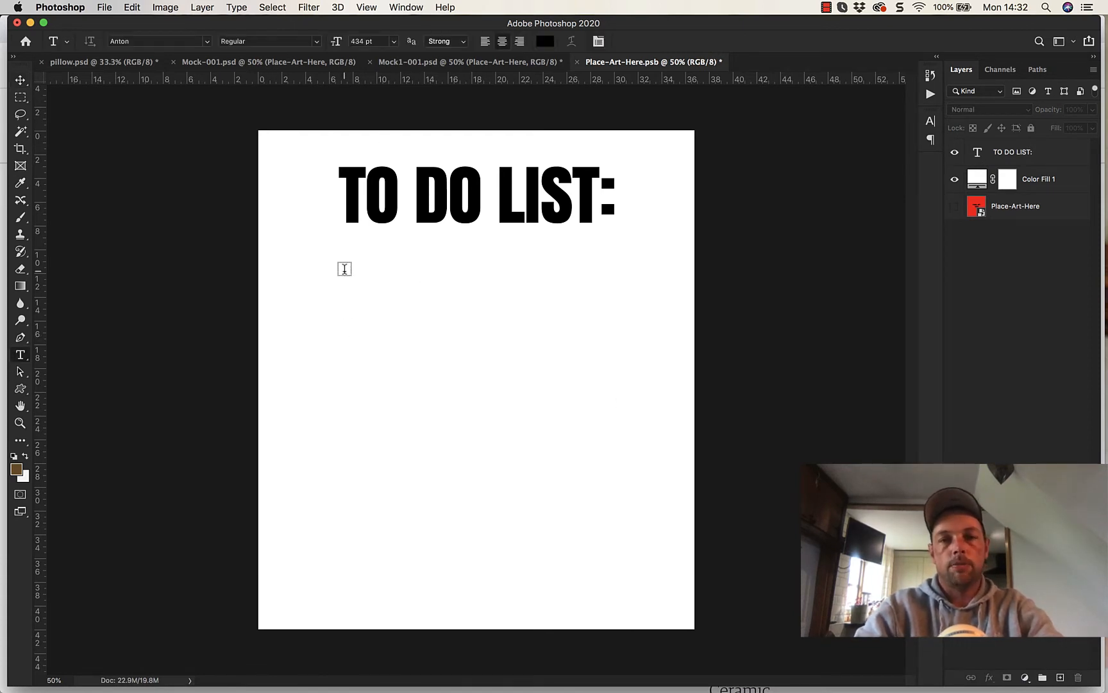
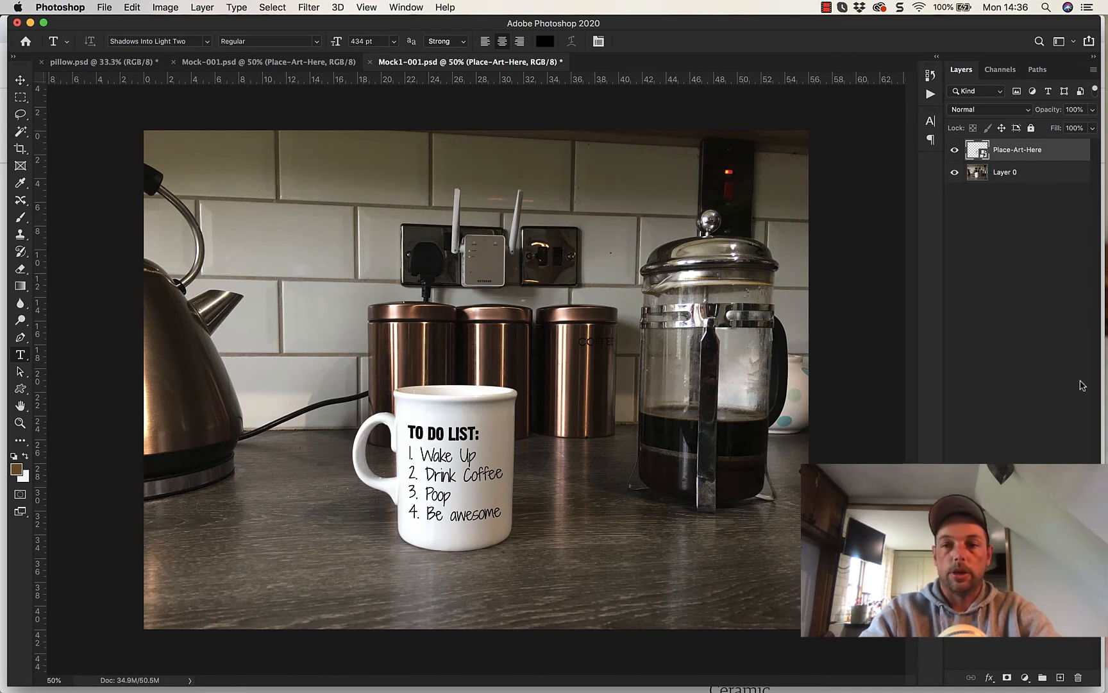
Step: Open the Place-Art-Here smart object's contents to review the to-do list artwork and close them again to view the mug mockup
double_click(972, 154)
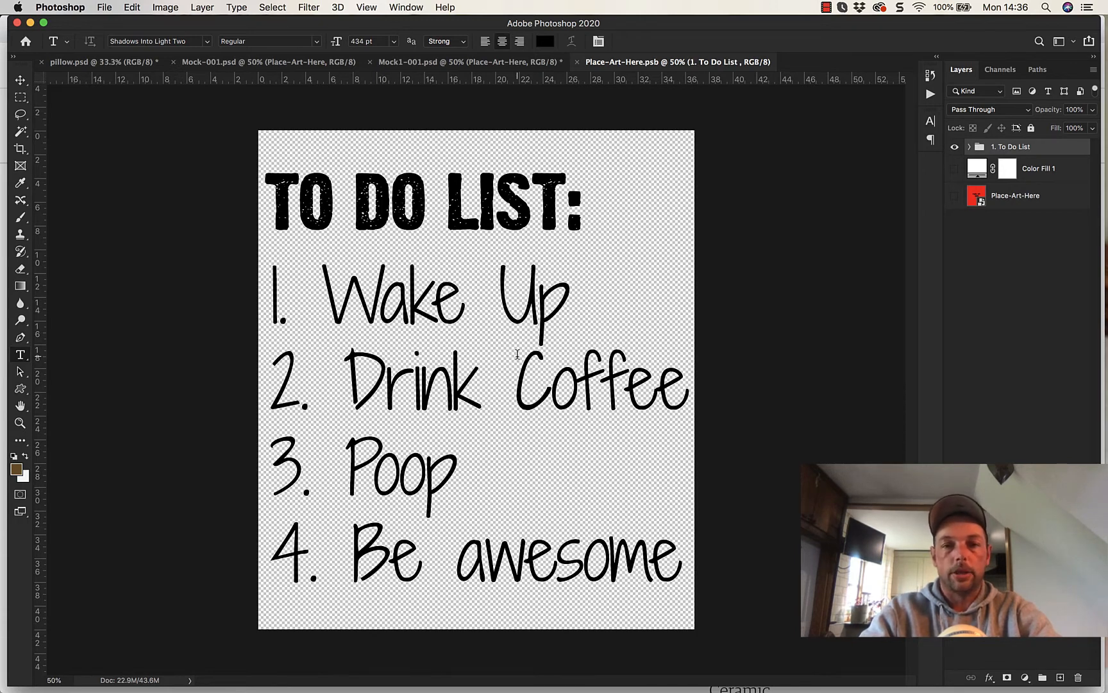
click(576, 63)
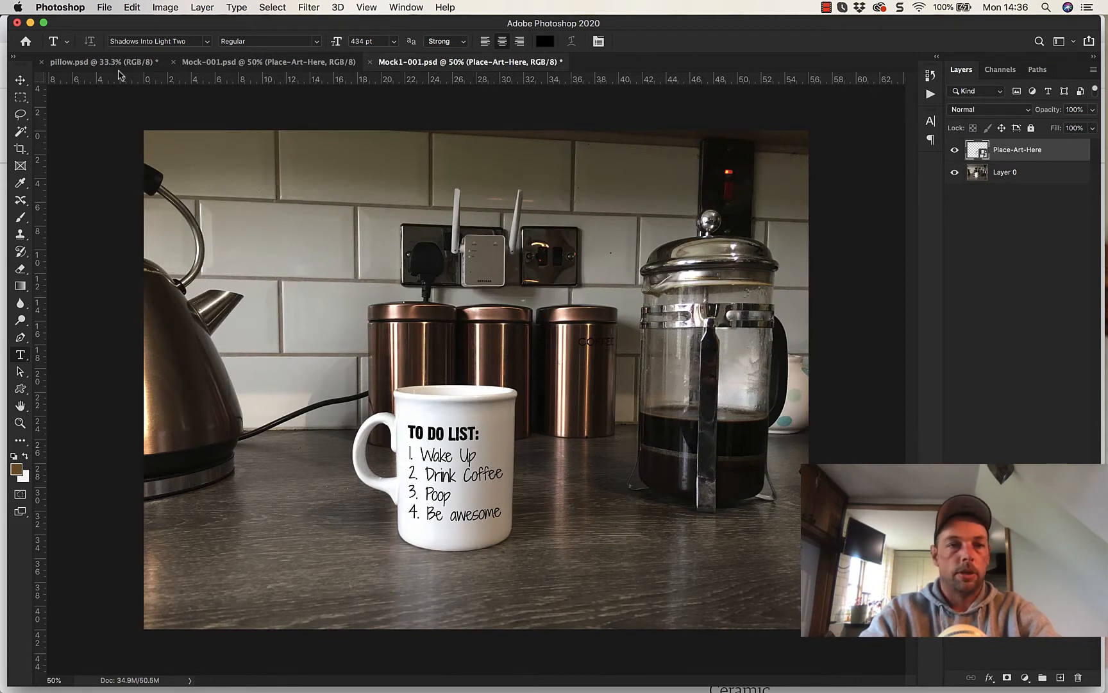
click(105, 9)
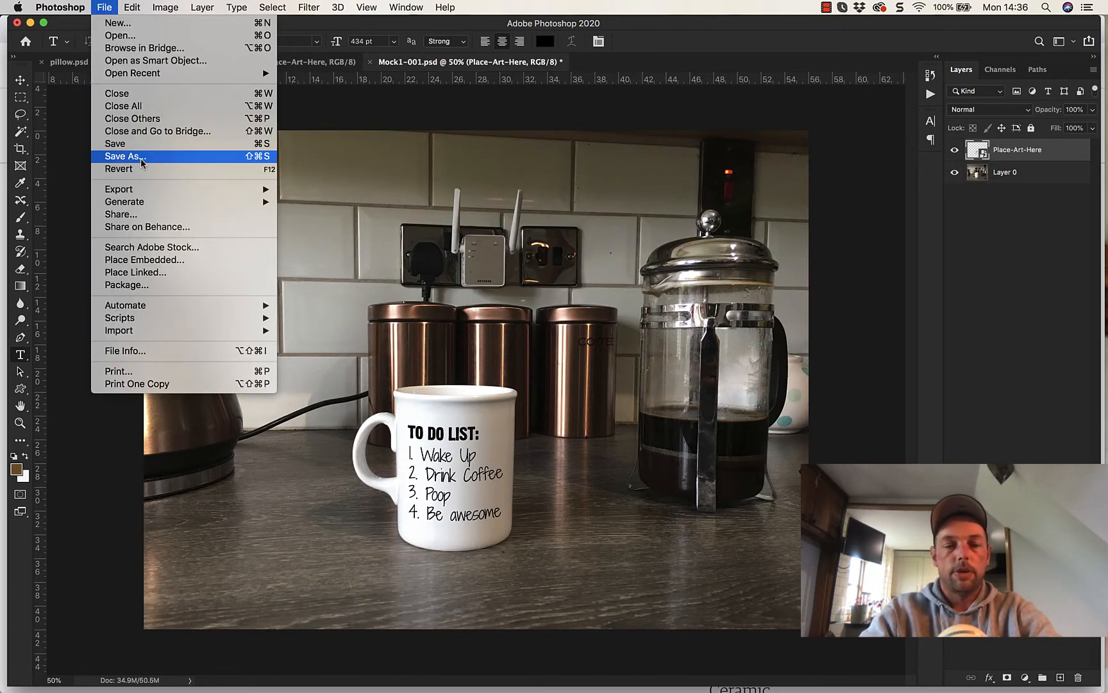
click(1029, 344)
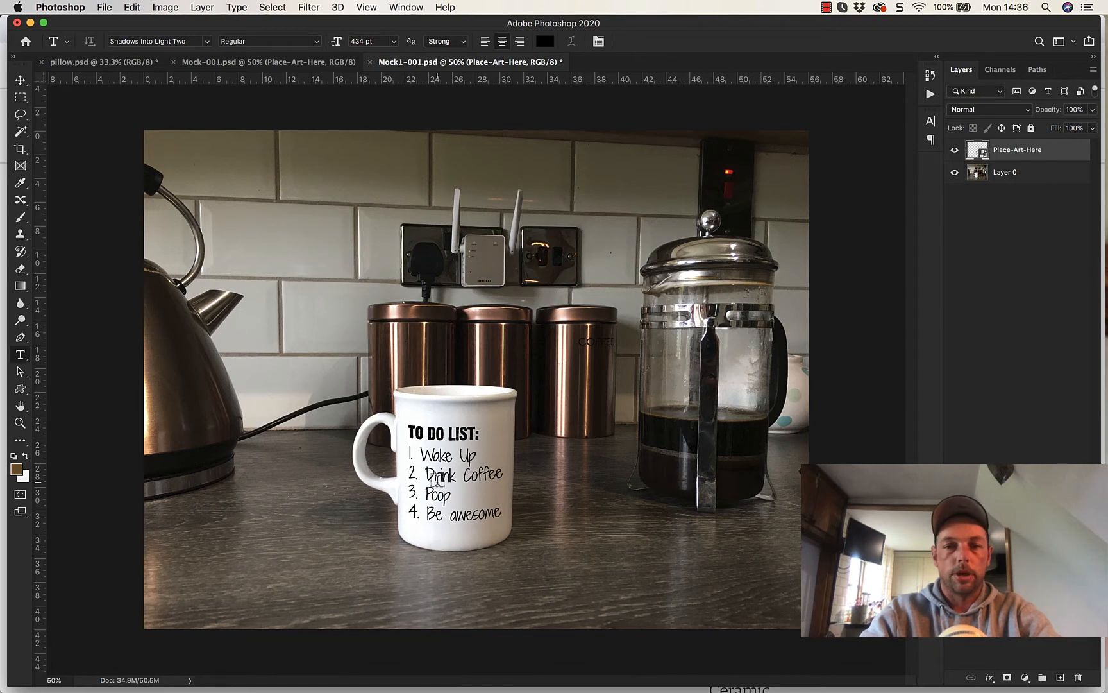
Step: Reopen the Place-Art-Here contents, hide and show the "1. To Do List" group again, and close the document
double_click(970, 152)
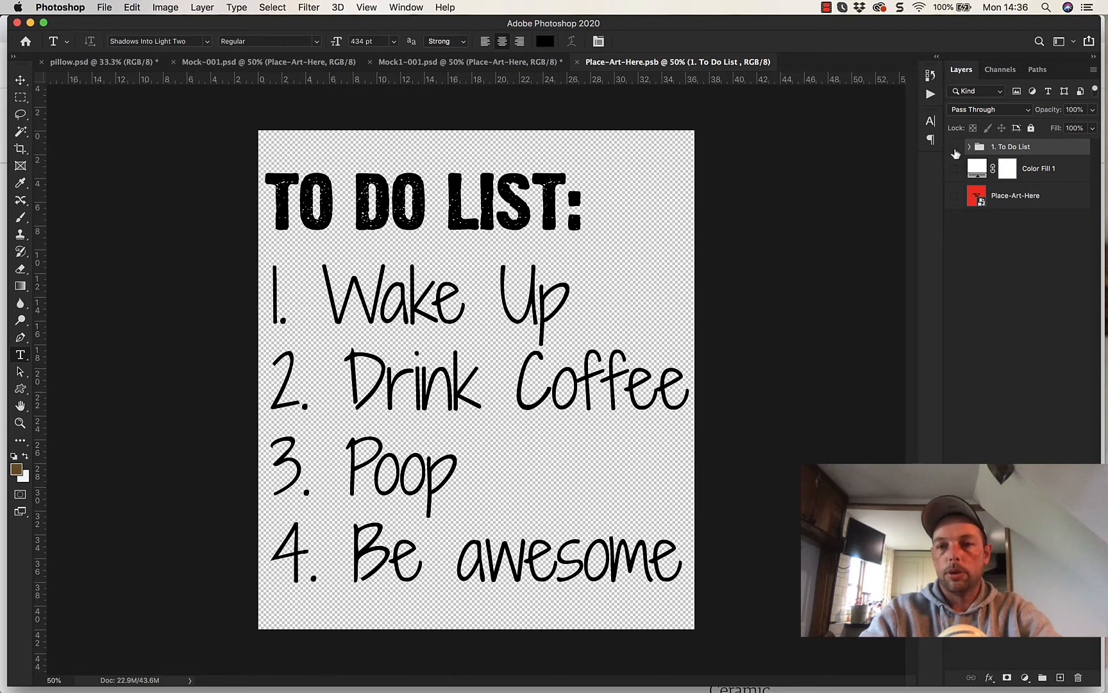
click(955, 149)
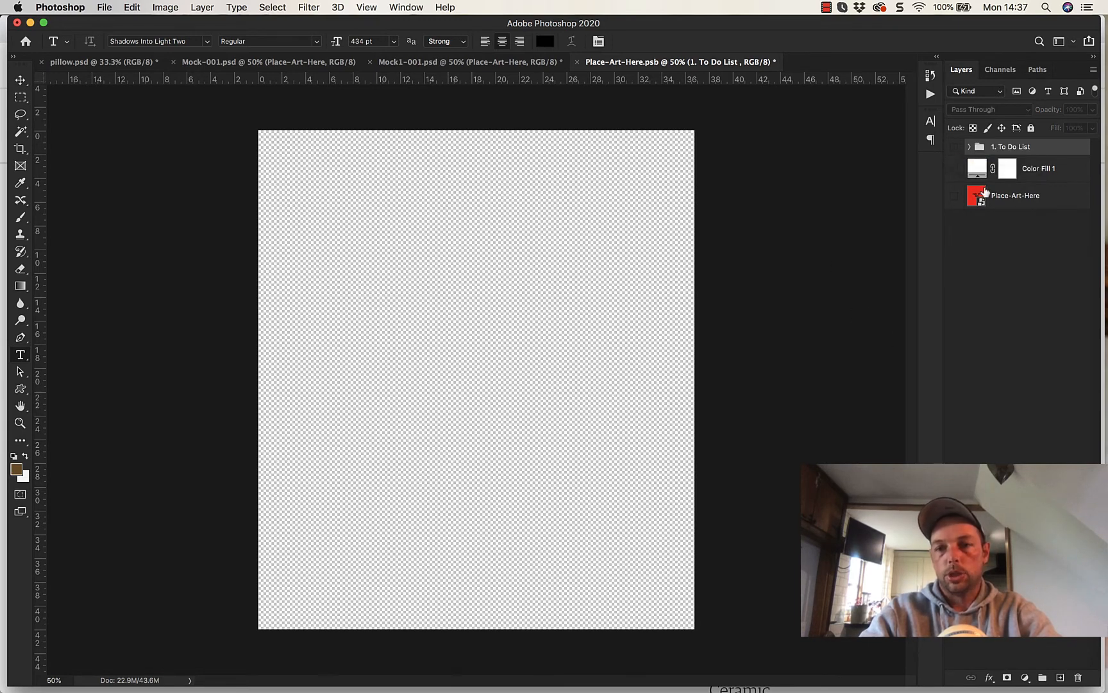
click(955, 148)
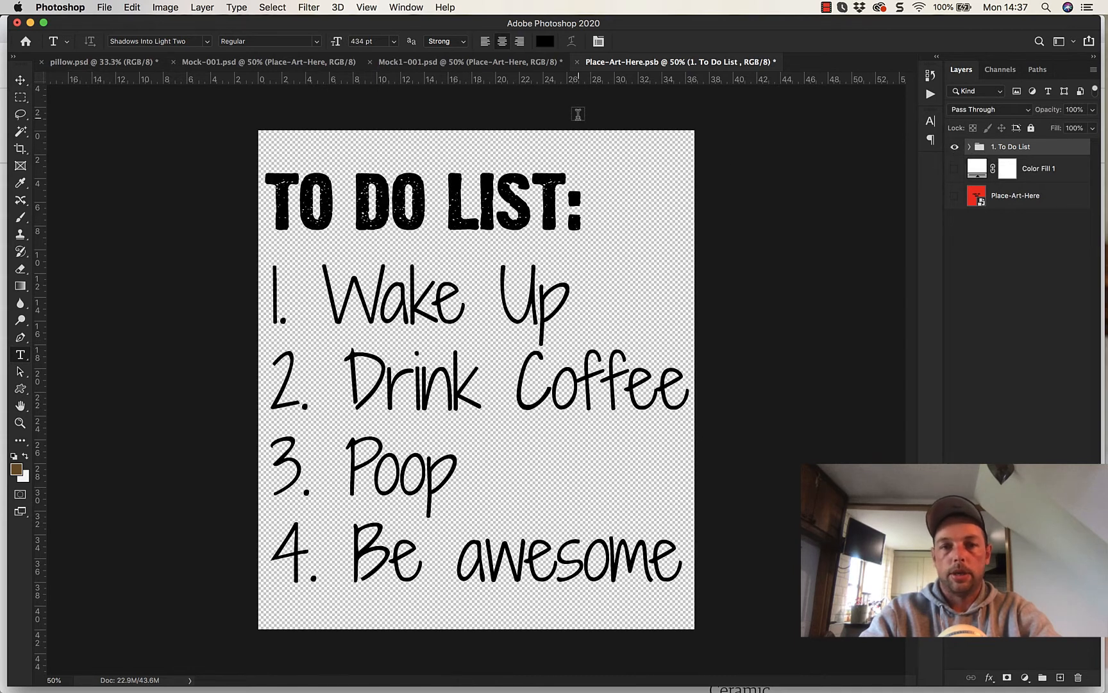
click(576, 62)
click(661, 237)
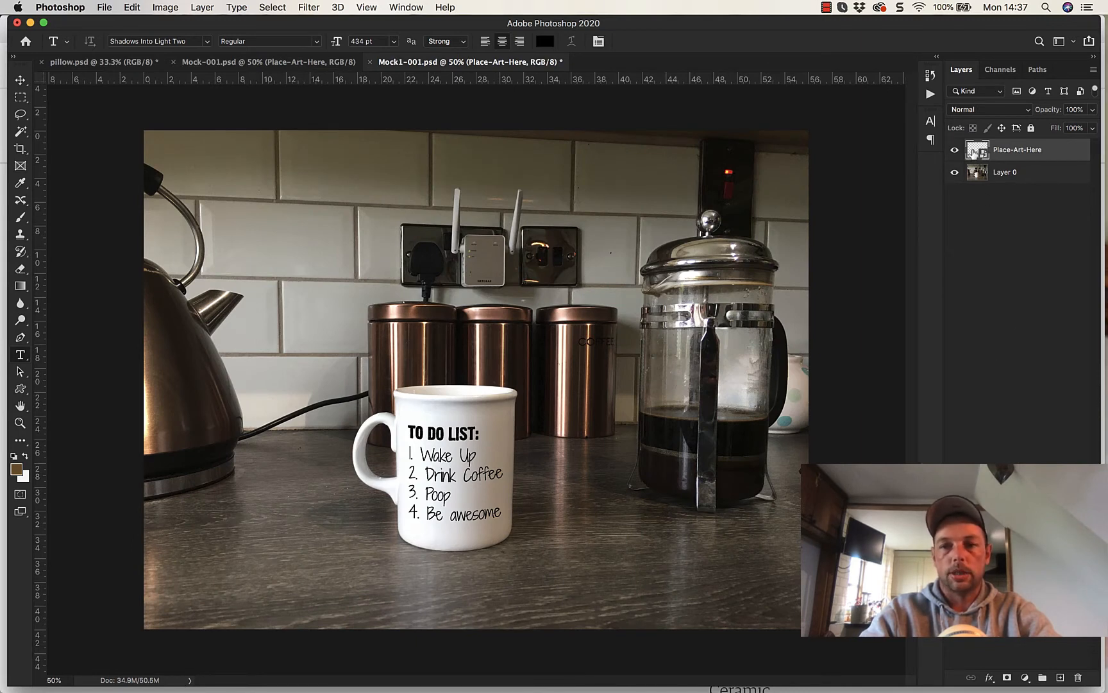
Step: Open the Place-Art-Here smart object's contents and hide the "1. To Do List" group
double_click(973, 152)
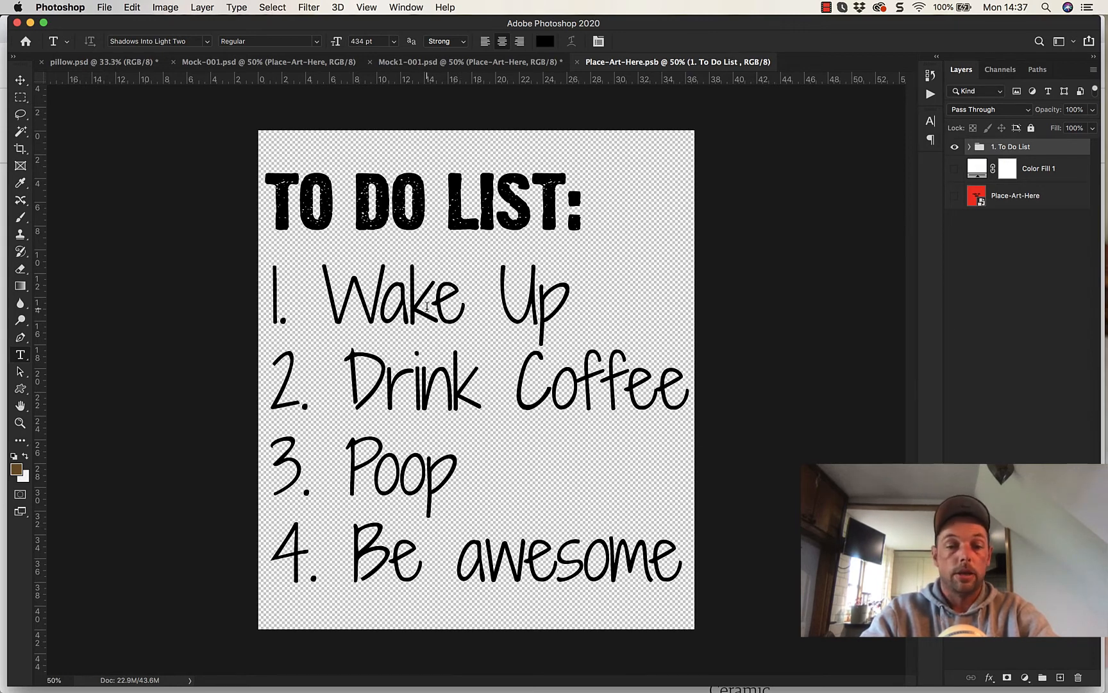
click(954, 146)
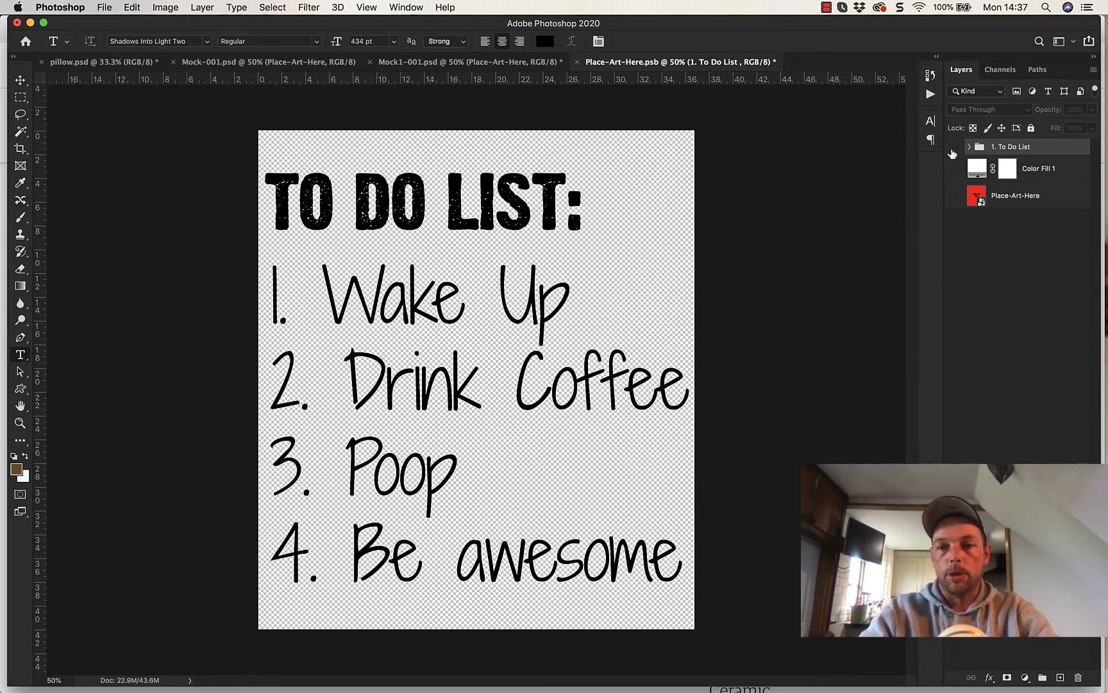
Step: Switch to Chrome and open the Loftipop shop page from the mug listing
mouse_move(129, 678)
click(191, 667)
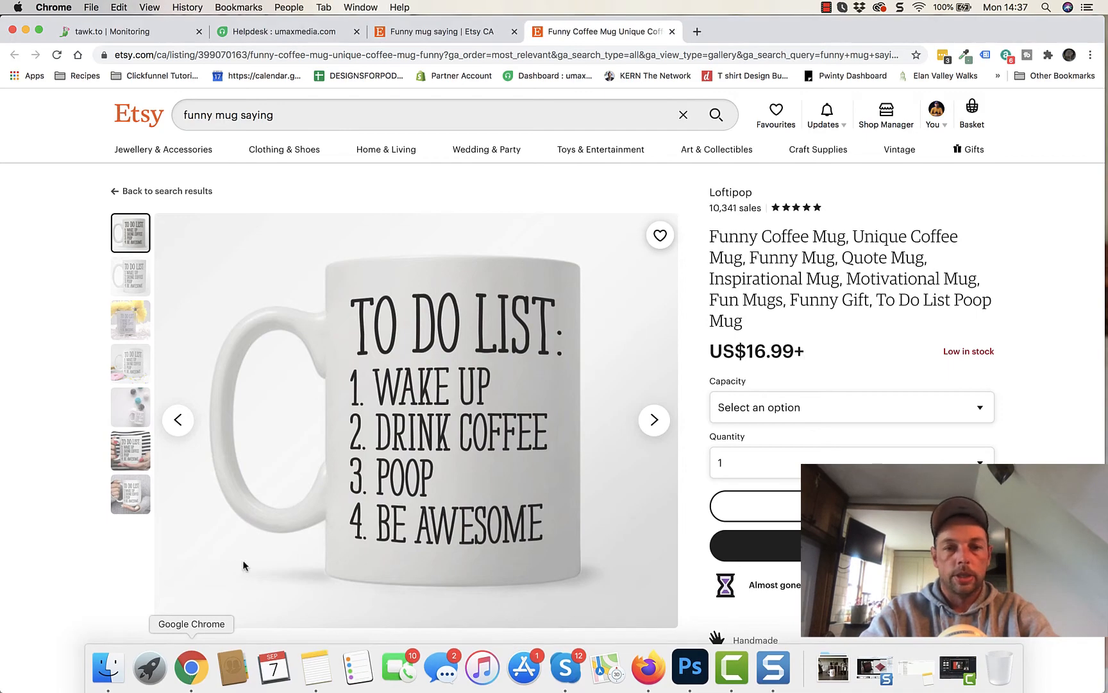
click(732, 193)
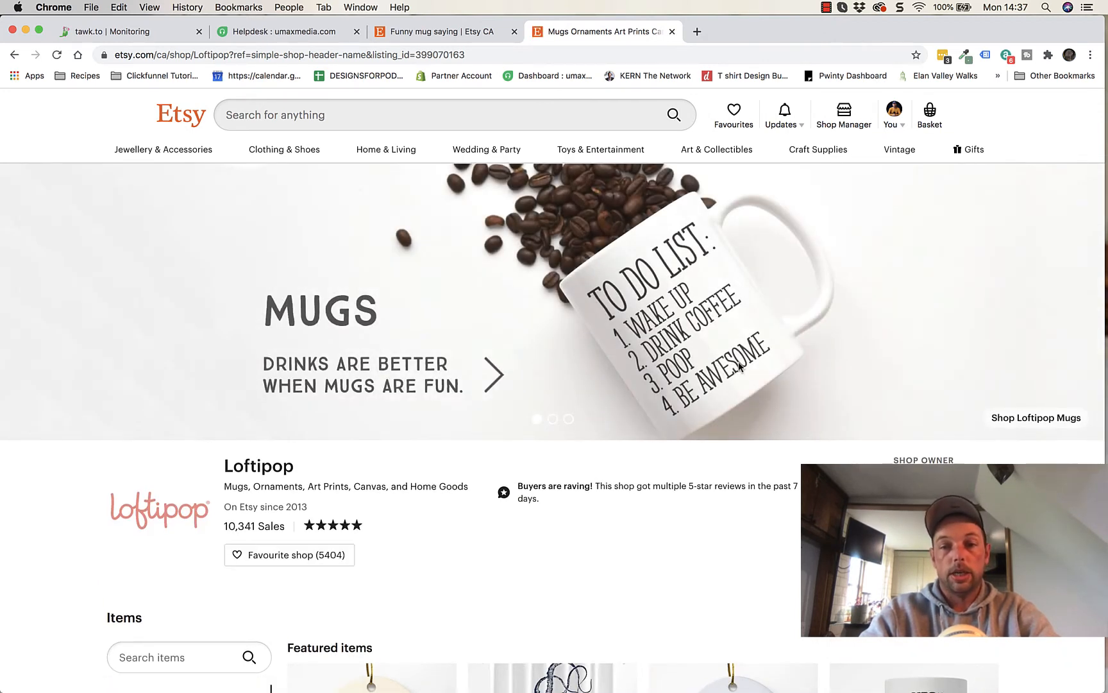
Step: Look through the first page of Loftipop's shop items for mug slogans
scroll(653, 314, down, 5)
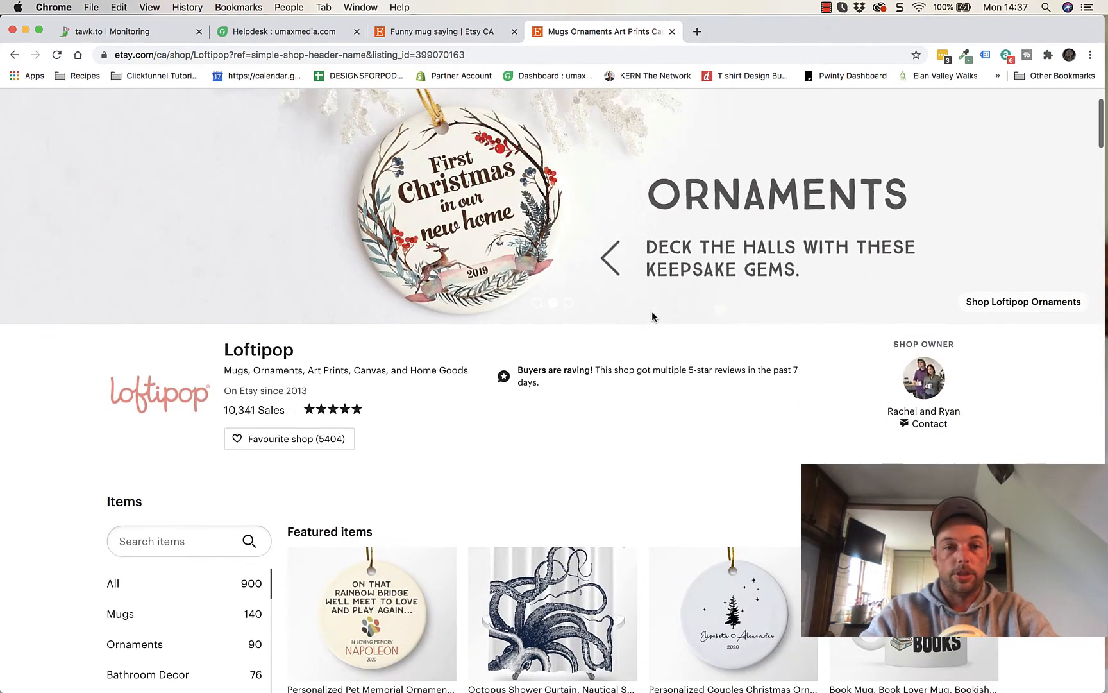
scroll(653, 316, down, 6)
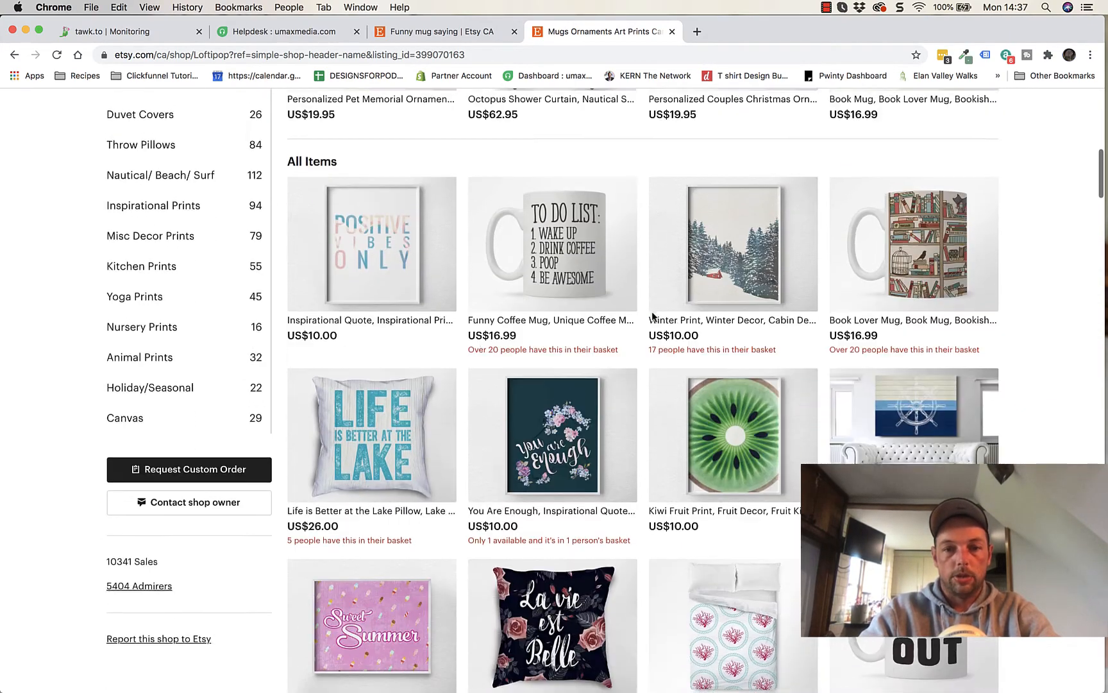
scroll(653, 316, down, 4)
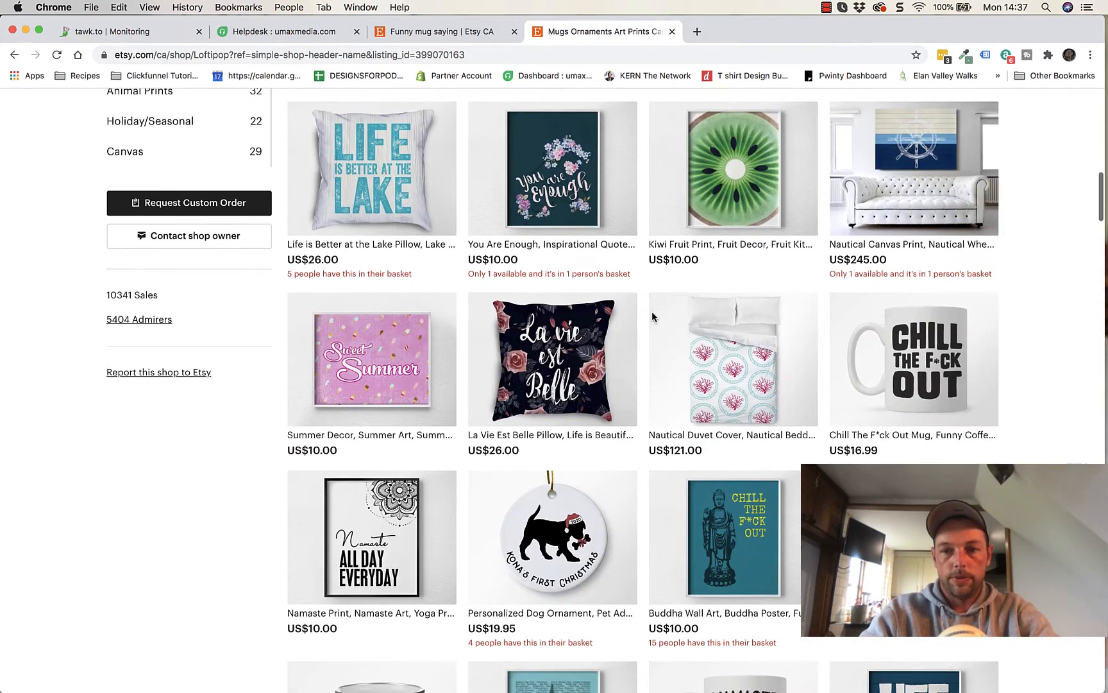
scroll(653, 317, down, 2)
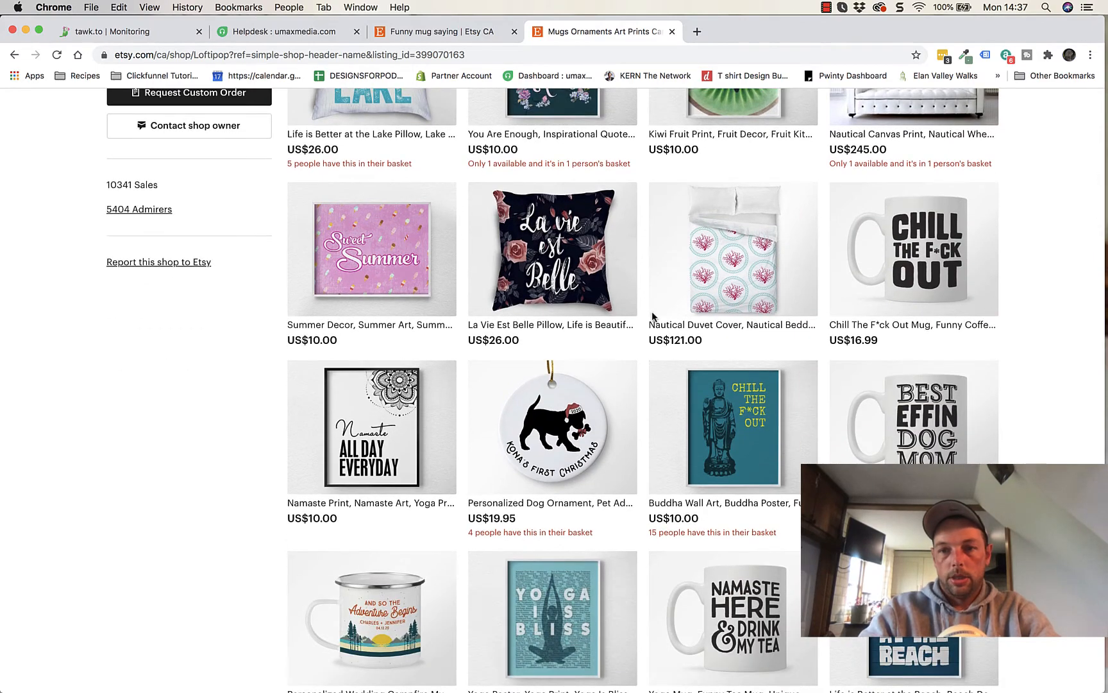
scroll(653, 316, down, 1)
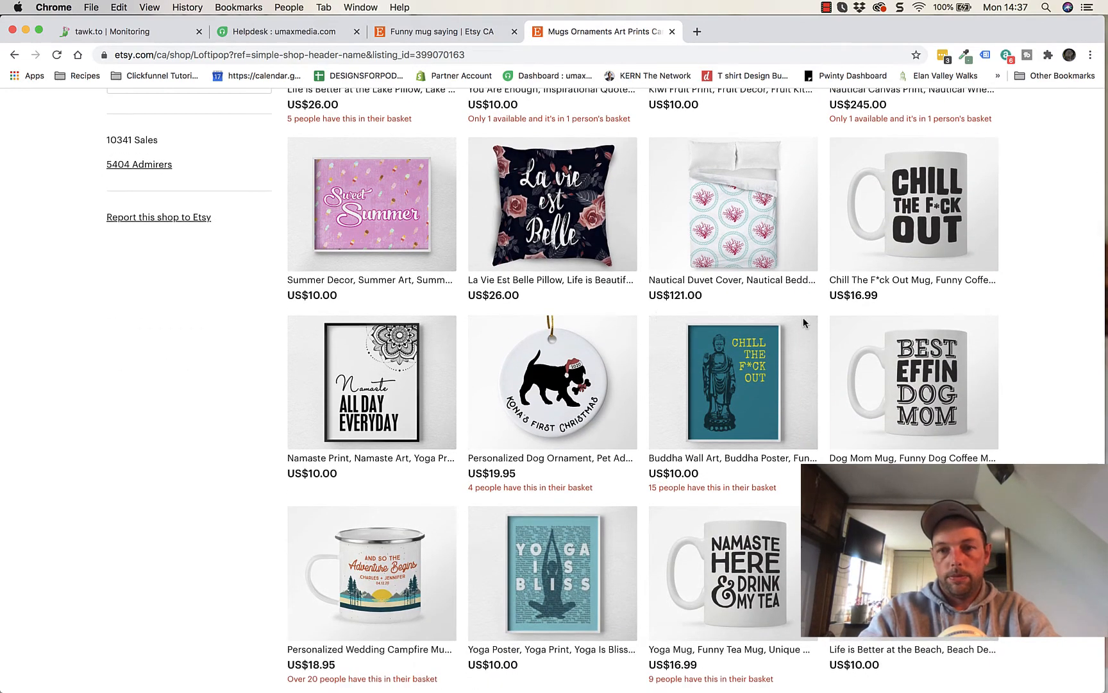
scroll(817, 424, down, 6)
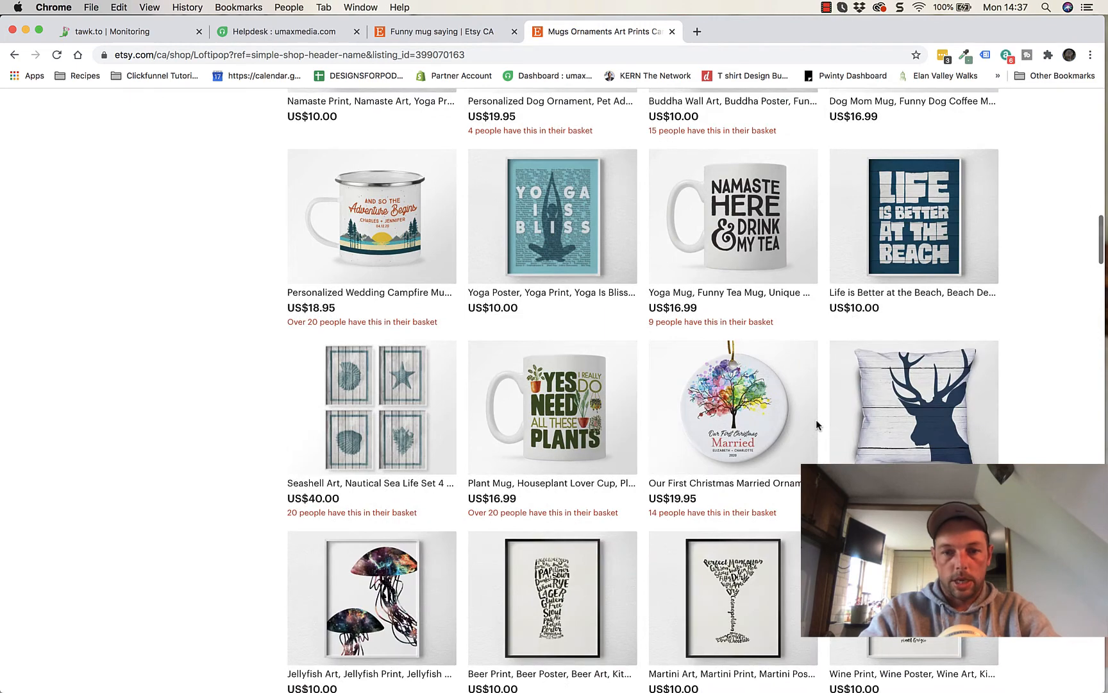
scroll(817, 425, down, 2)
scroll(578, 458, down, 3)
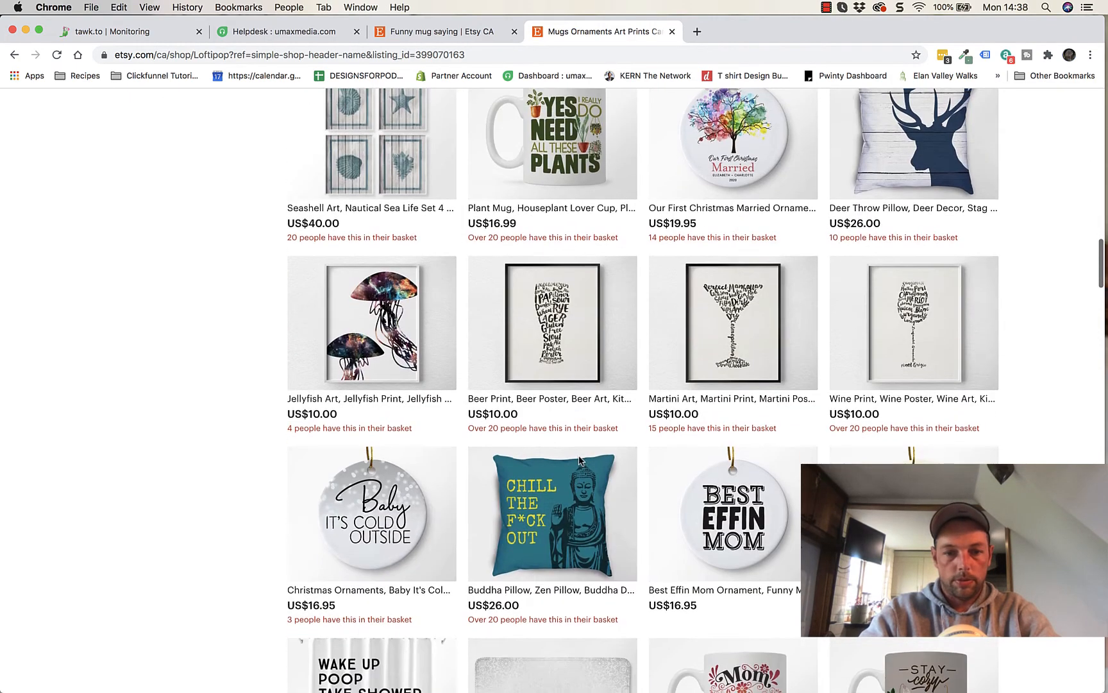
scroll(579, 458, down, 3)
scroll(579, 457, down, 3)
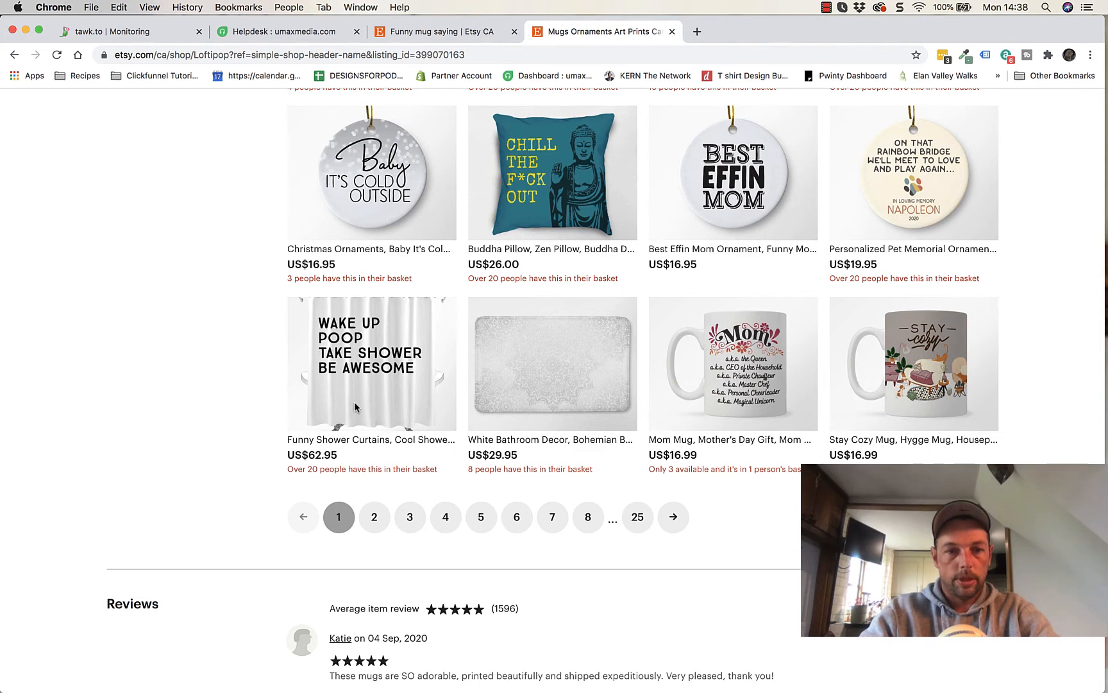
Step: Open page 2 of the Loftipop items and examine the mug designs down to the end of the page
click(376, 516)
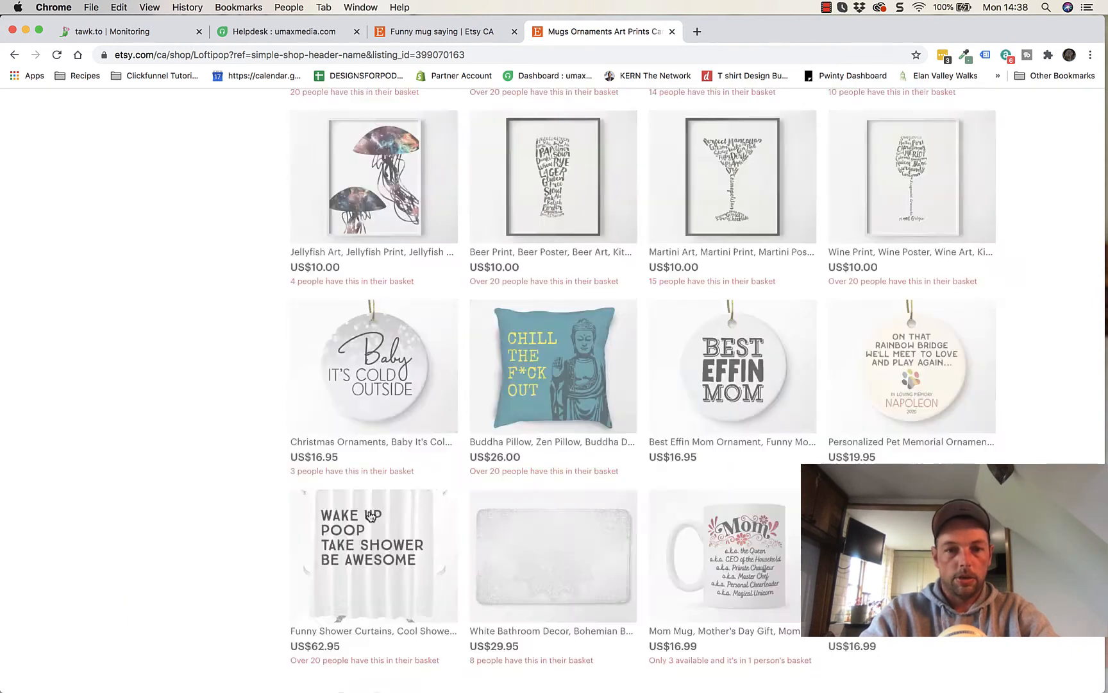
scroll(654, 563, down, 5)
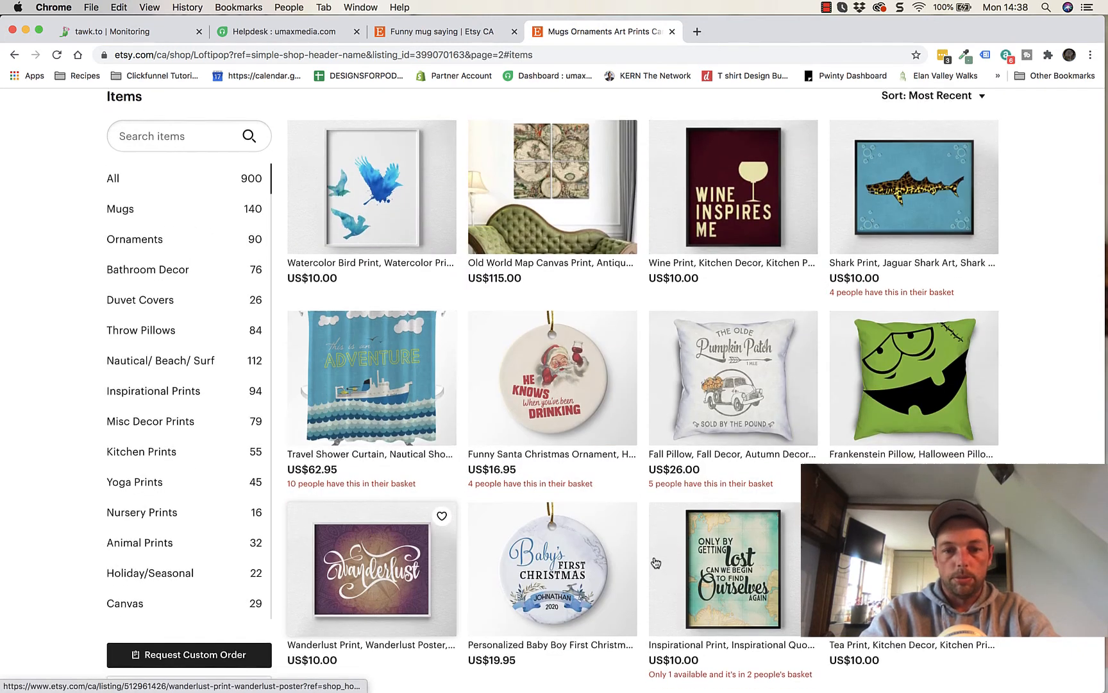
scroll(655, 563, down, 4)
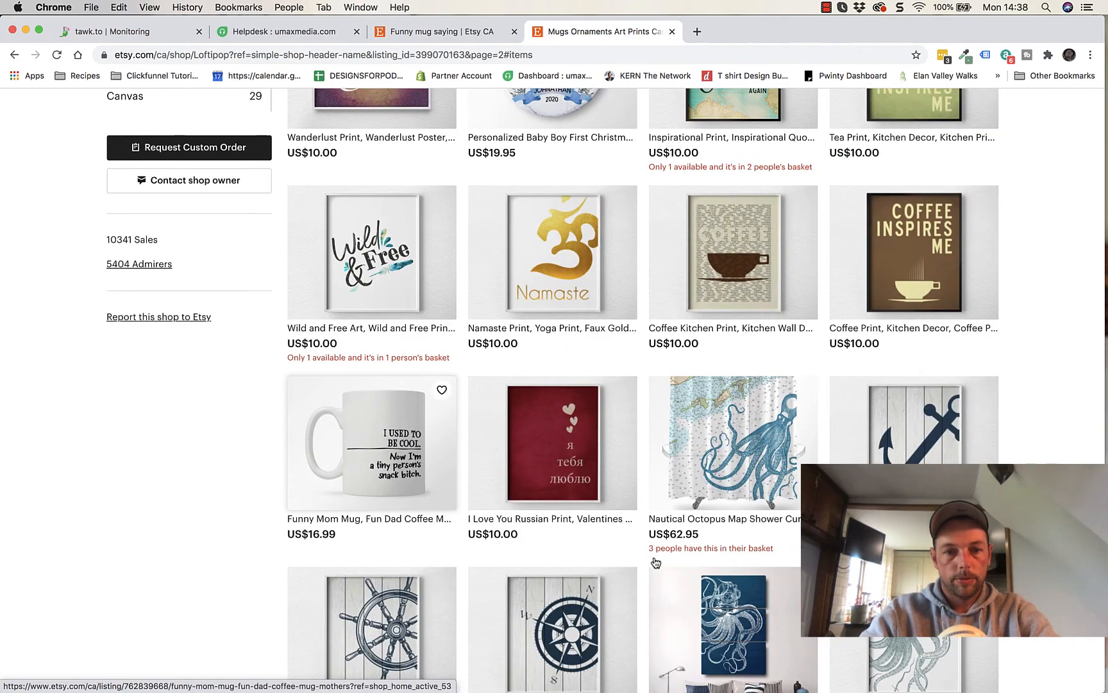
scroll(655, 562, down, 9)
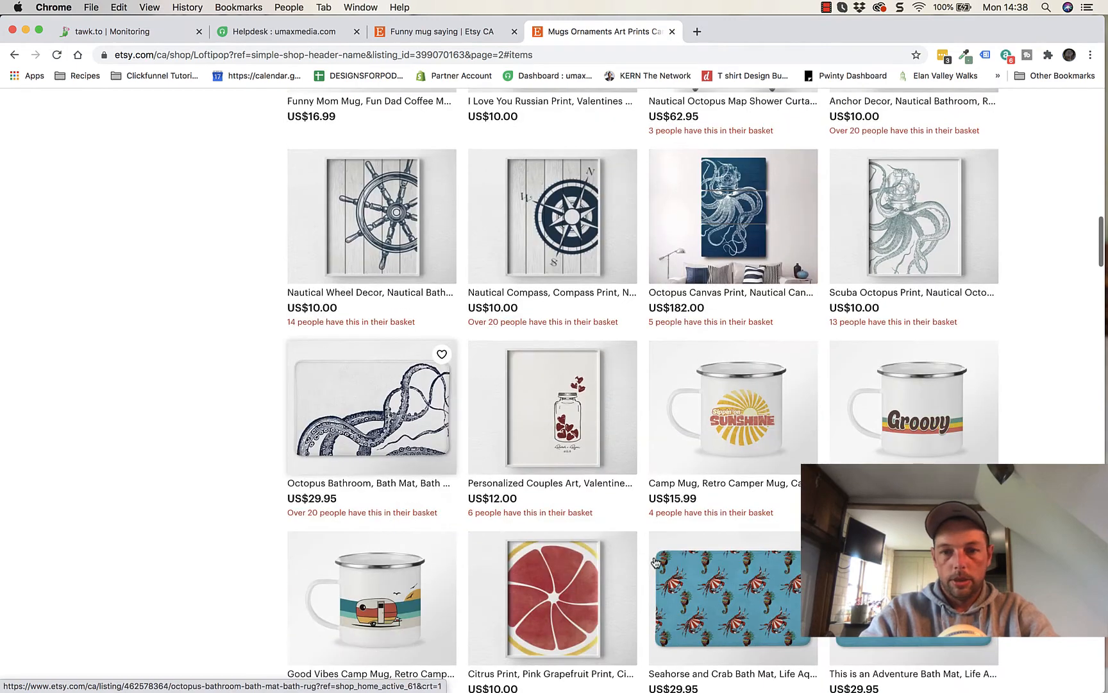
scroll(654, 562, down, 6)
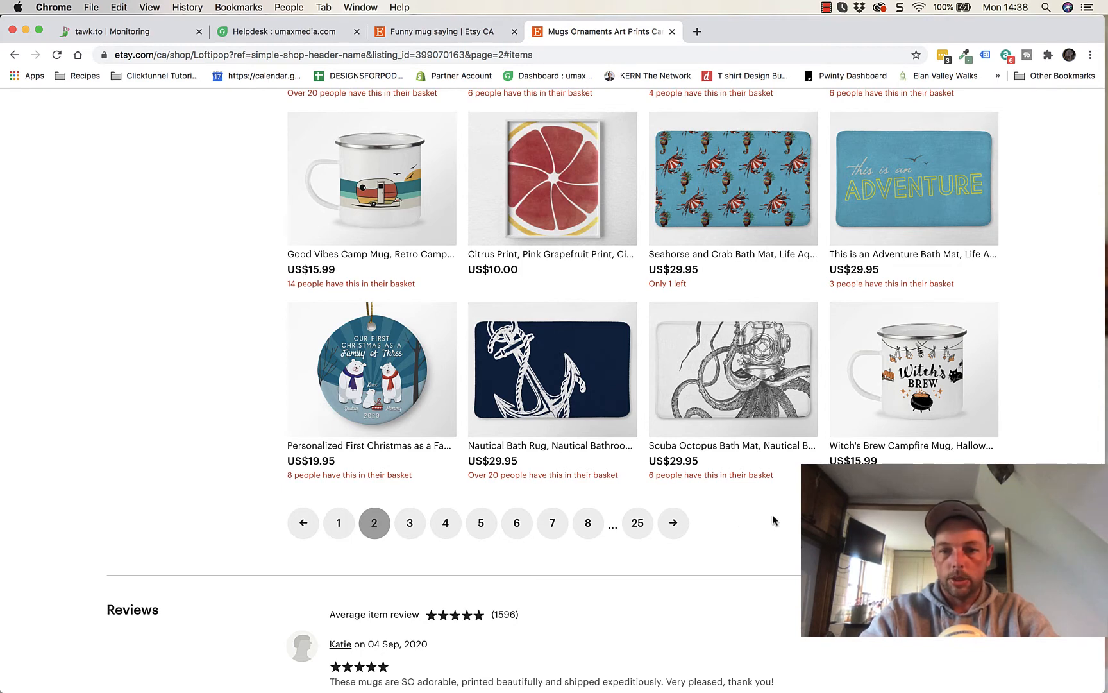
Step: Open page 3 of the Loftipop items and look through its products for more mug slogans
click(410, 523)
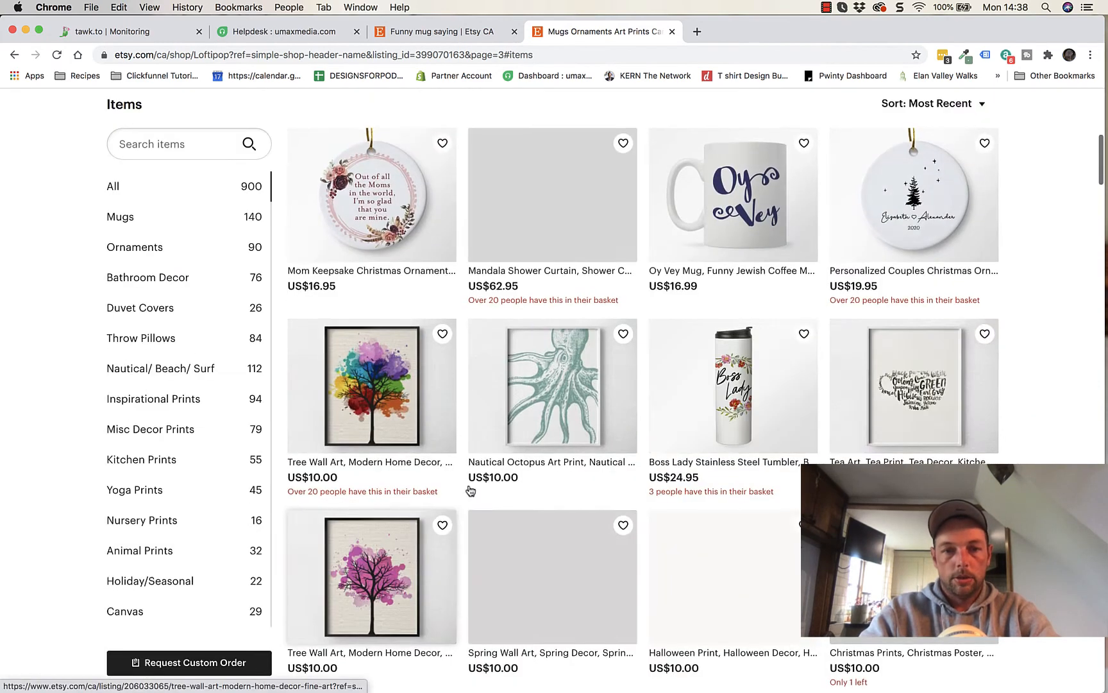
scroll(575, 533, down, 2)
scroll(576, 533, down, 12)
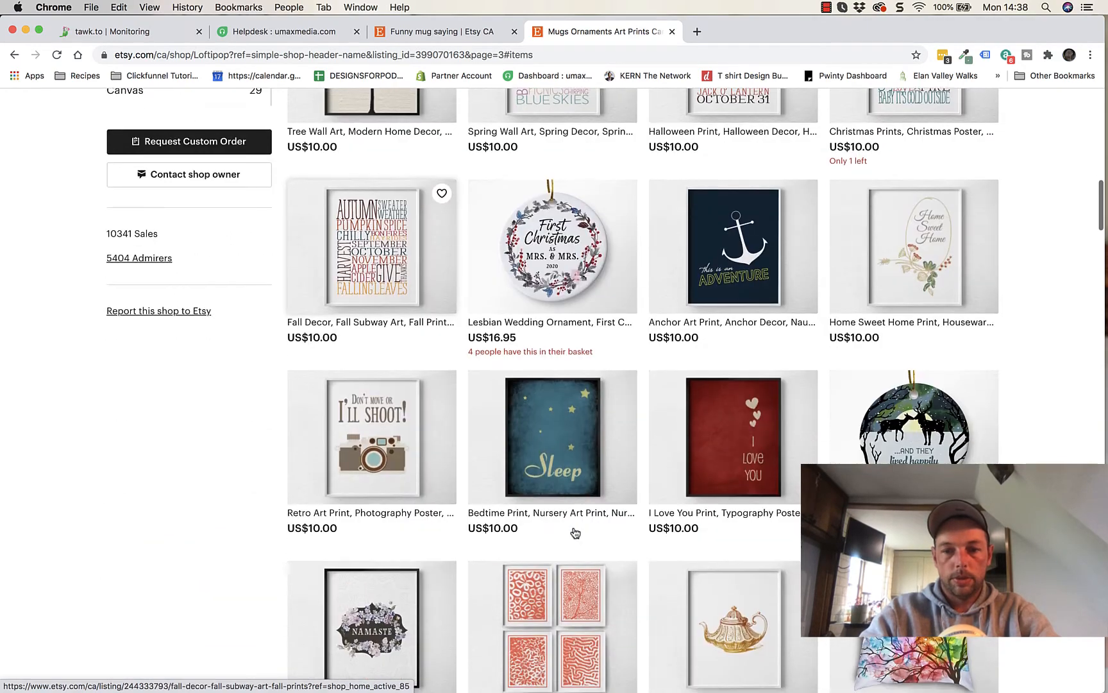
scroll(575, 533, down, 3)
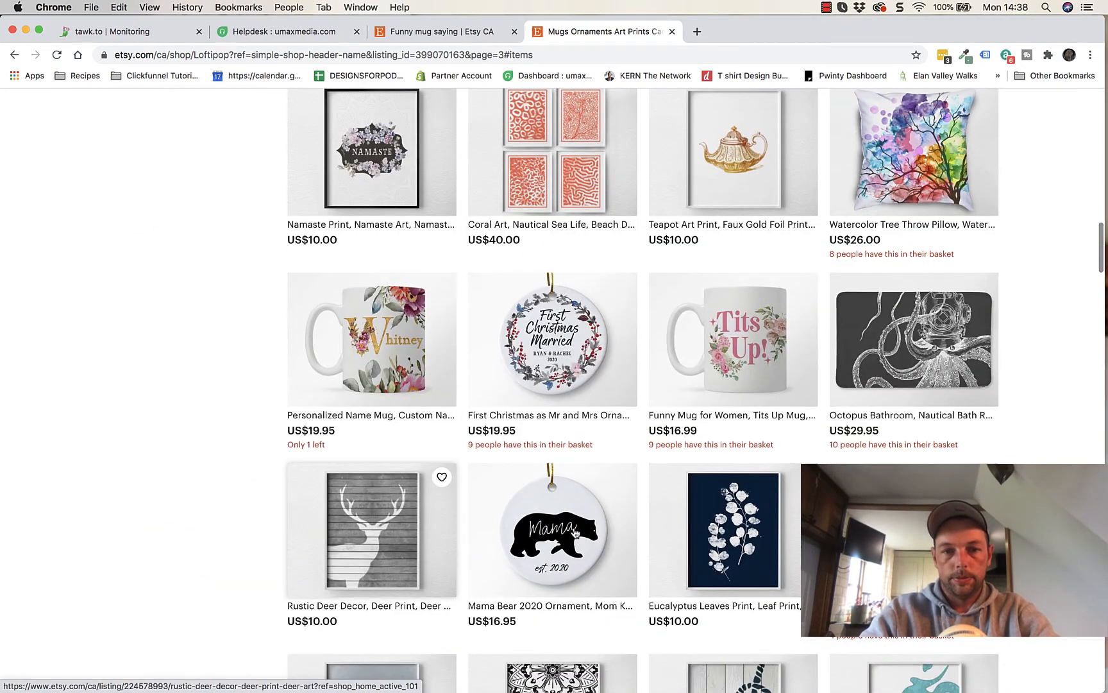
scroll(576, 533, down, 4)
scroll(575, 533, down, 4)
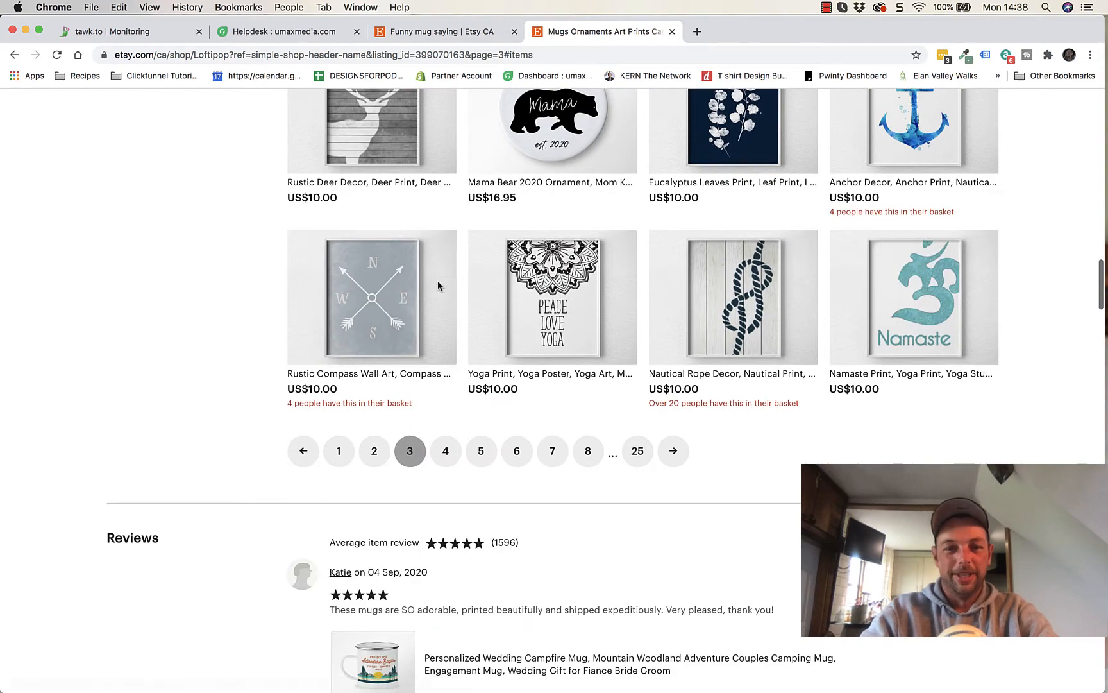
Step: Leave page 3 of the Loftipop items and close the shop to return to the "funny mug saying" search results
scroll(439, 245, up, 20)
click(9, 58)
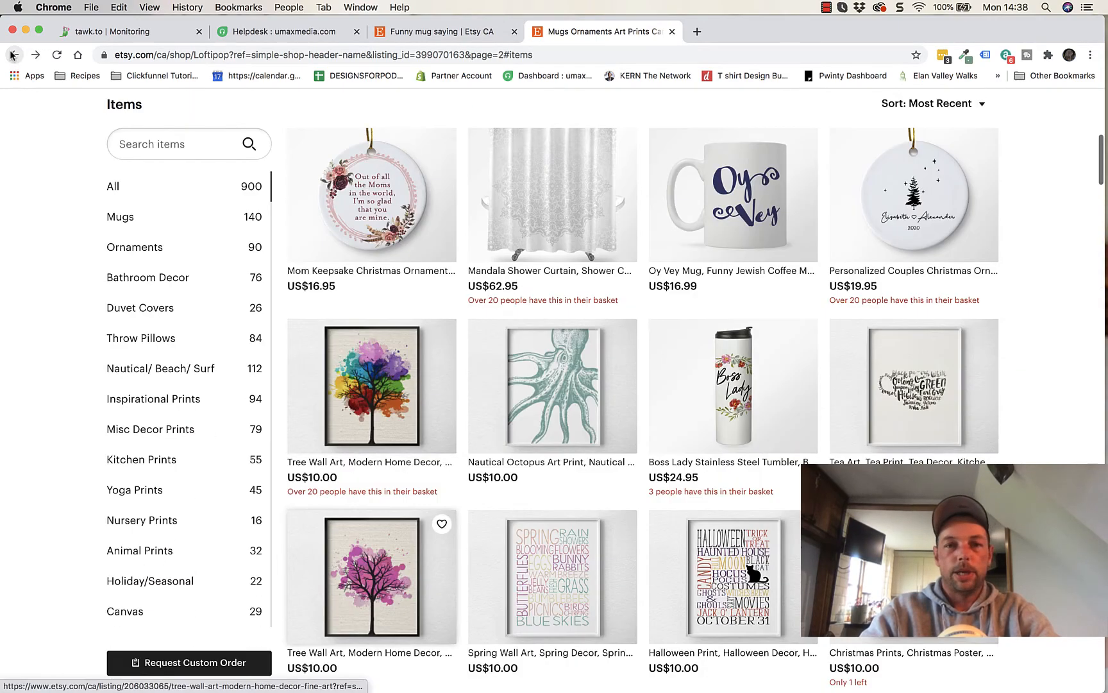
click(671, 32)
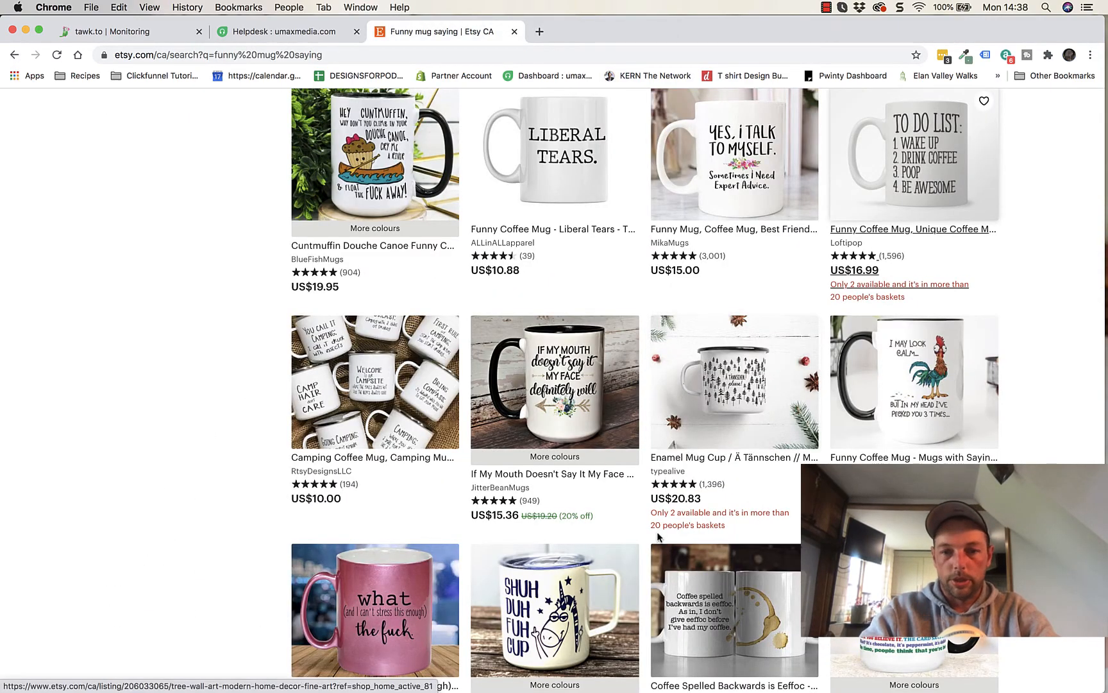
Step: Open page 2 of the "funny mug saying" search results and examine the slogans on the mugs
scroll(658, 537, down, 5)
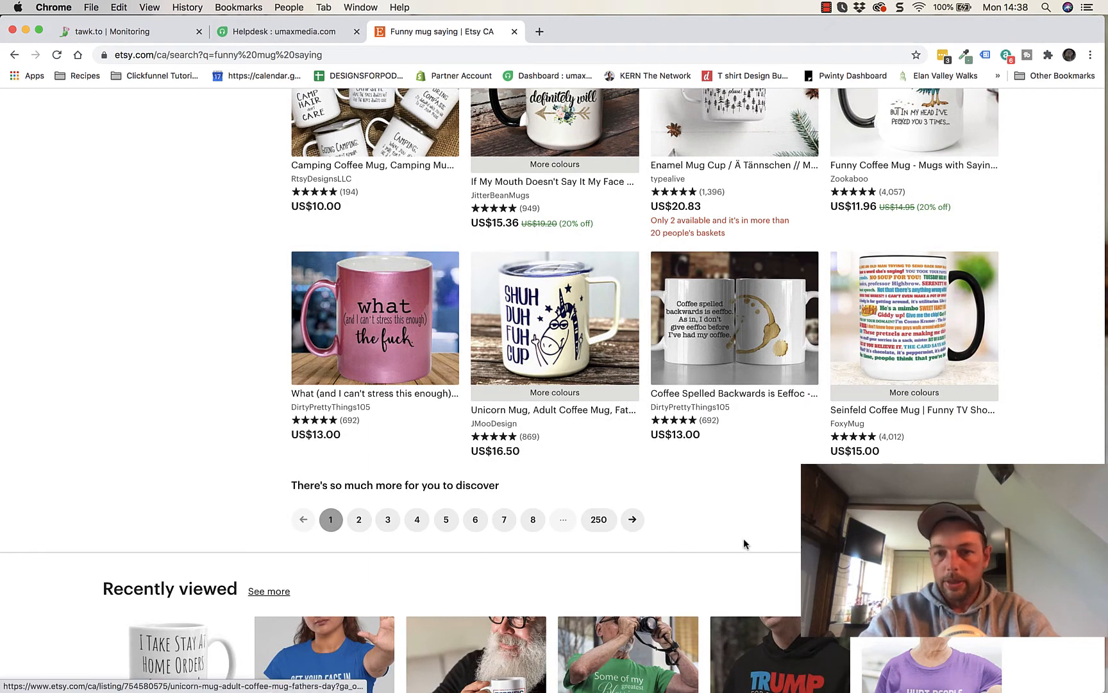
click(359, 519)
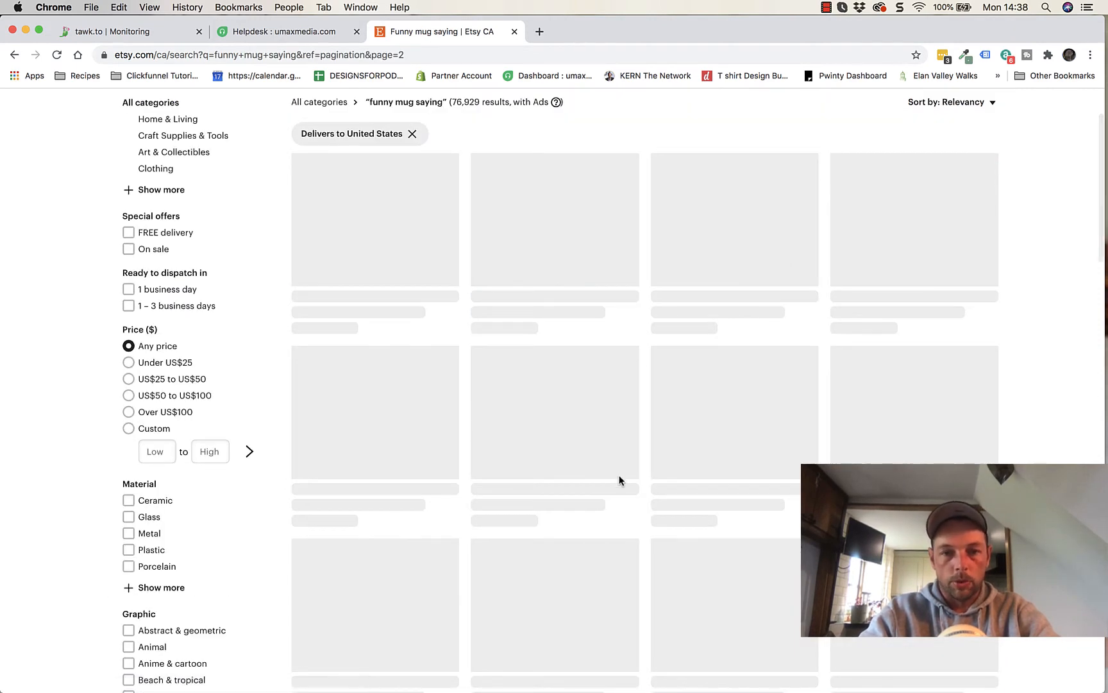
scroll(770, 417, down, 3)
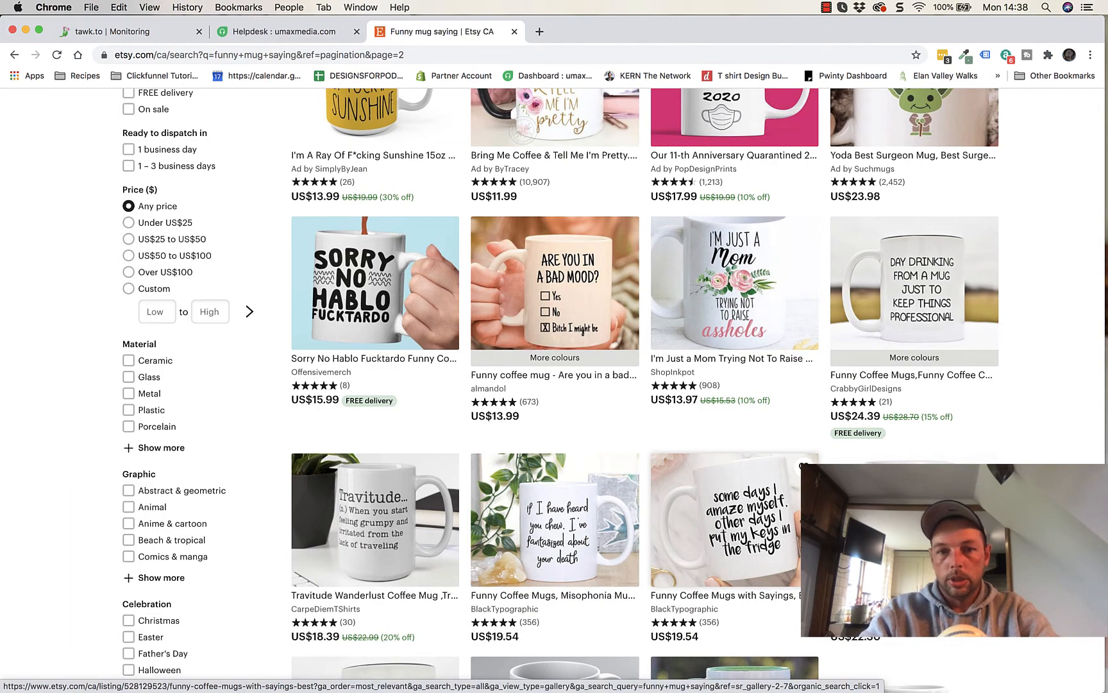
scroll(738, 513, down, 4)
scroll(735, 513, down, 2)
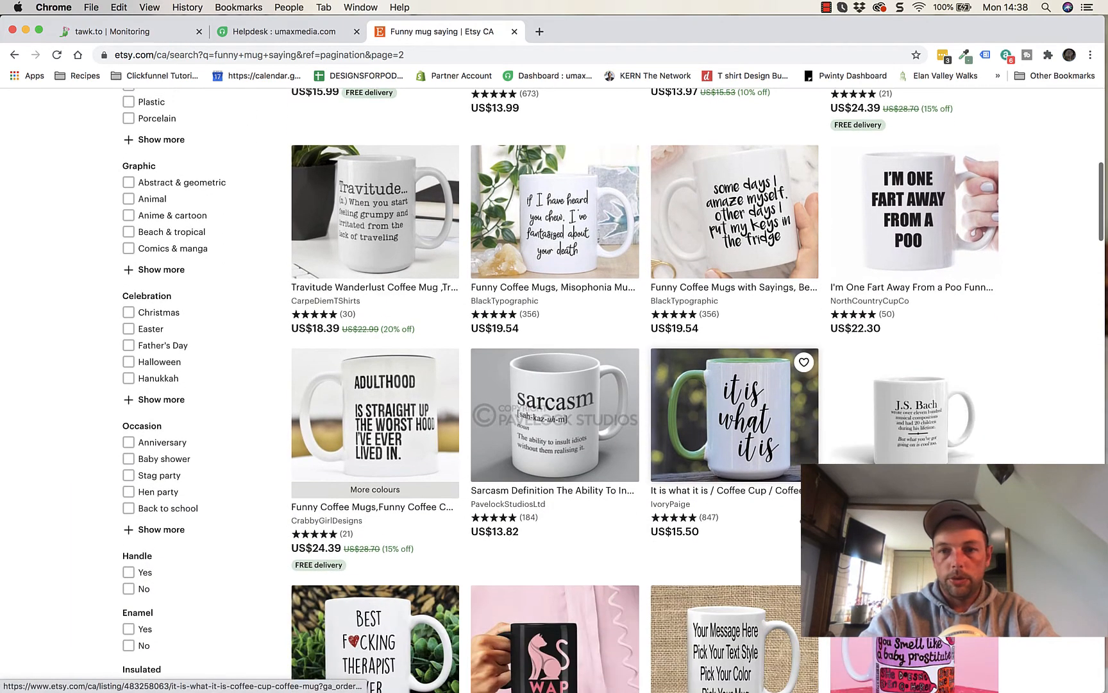
scroll(734, 513, down, 2)
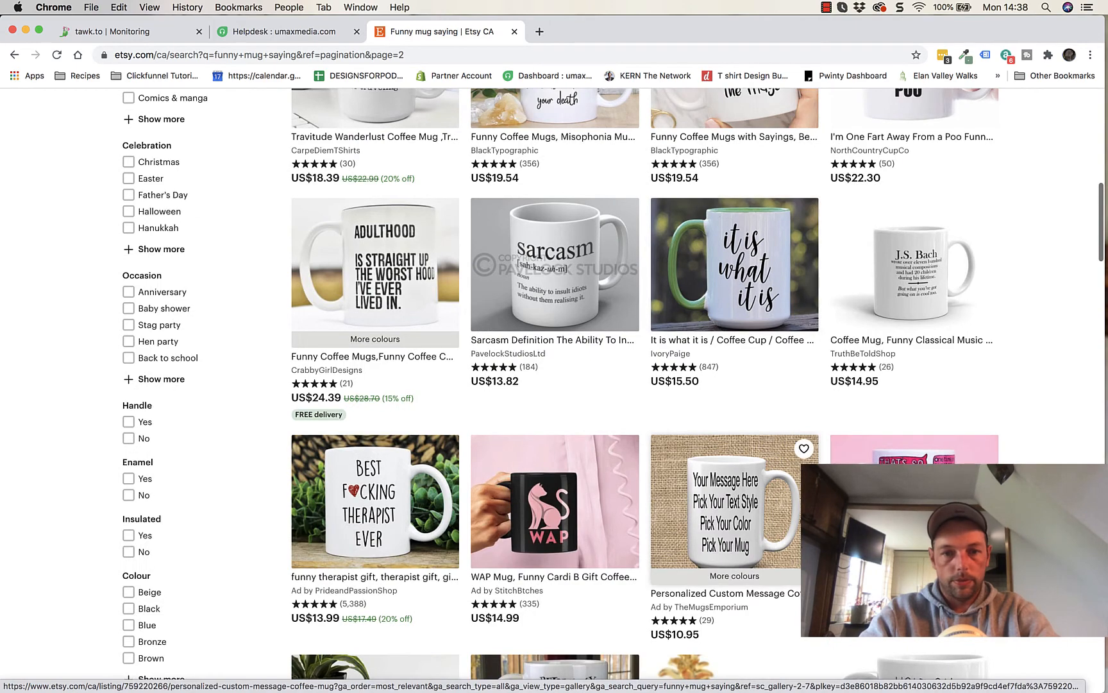
scroll(735, 513, down, 3)
scroll(801, 516, down, 3)
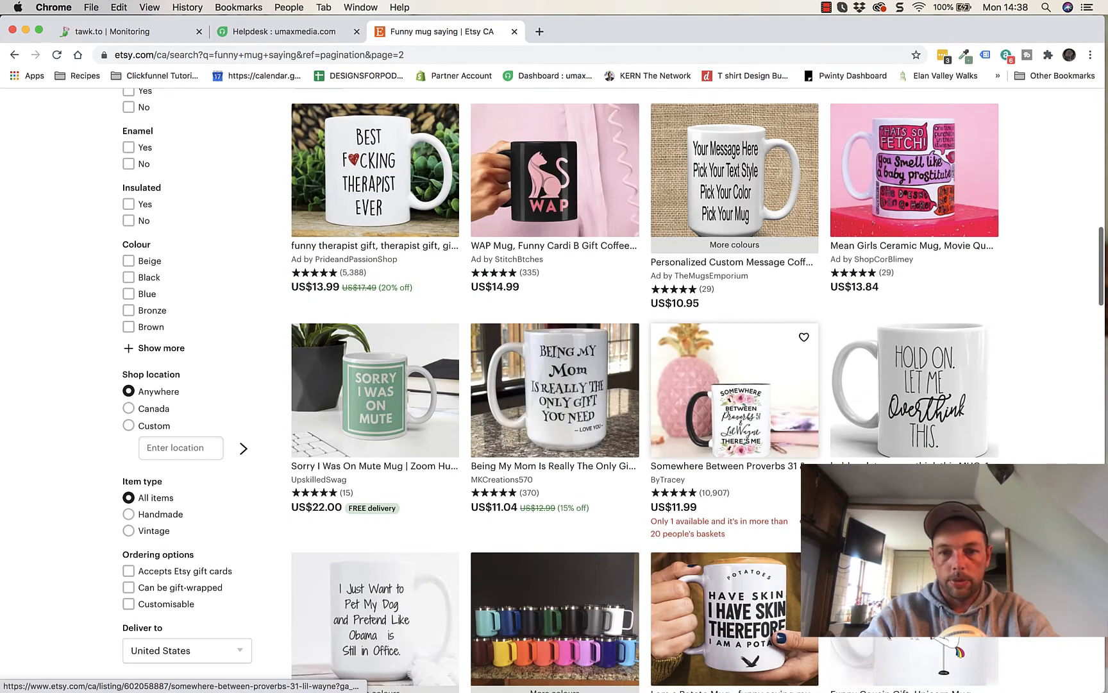
Step: Open ChaiMockingbird's "hold on let me overthink this" mug listing and view its design
scroll(801, 515, down, 3)
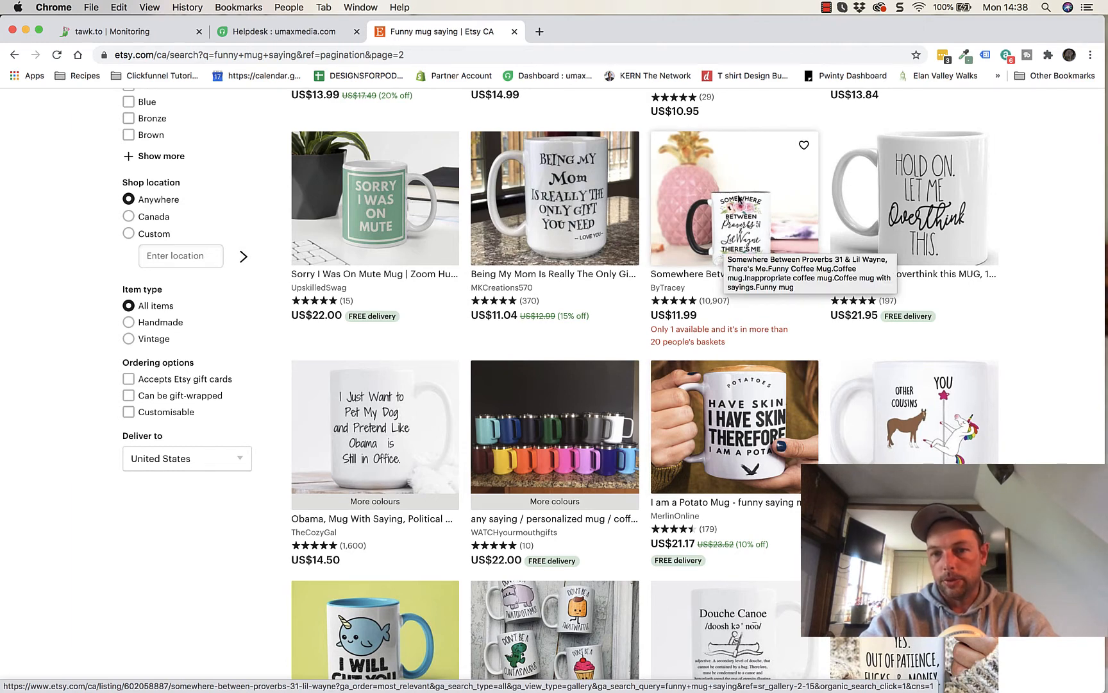
scroll(735, 341, down, 3)
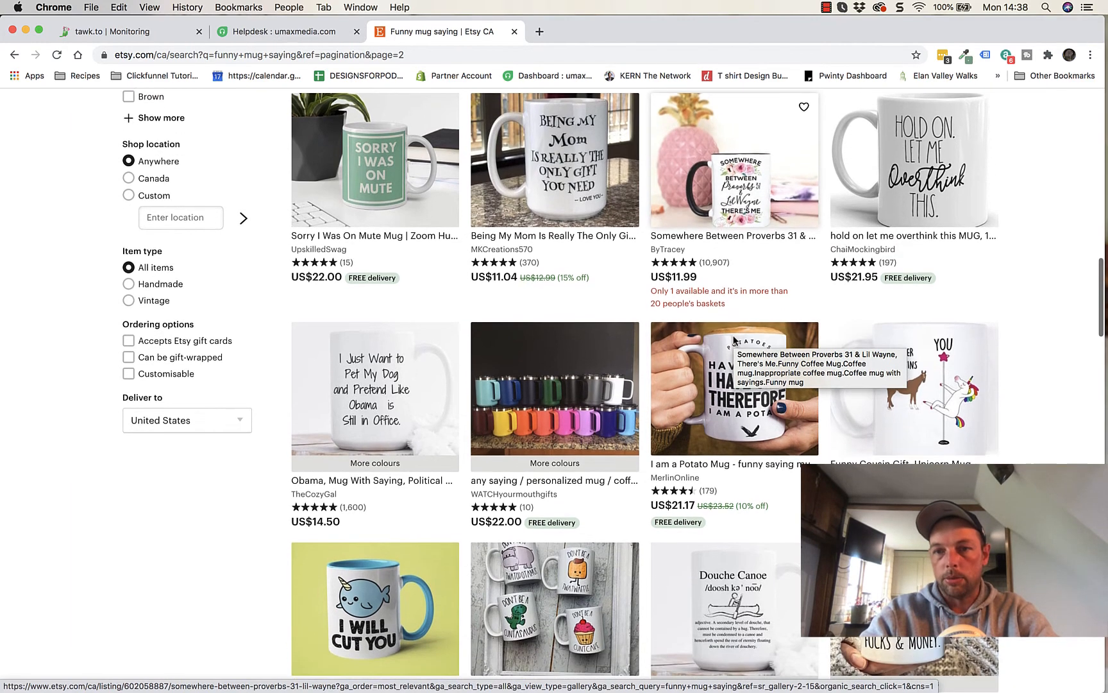
scroll(734, 341, up, 3)
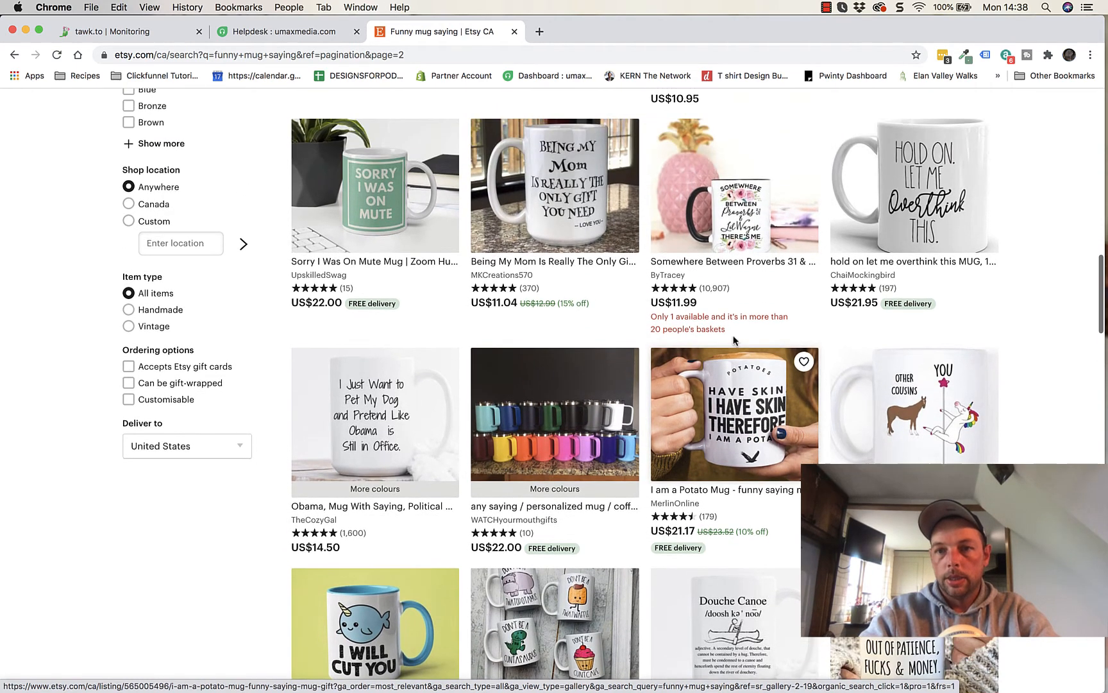
click(903, 196)
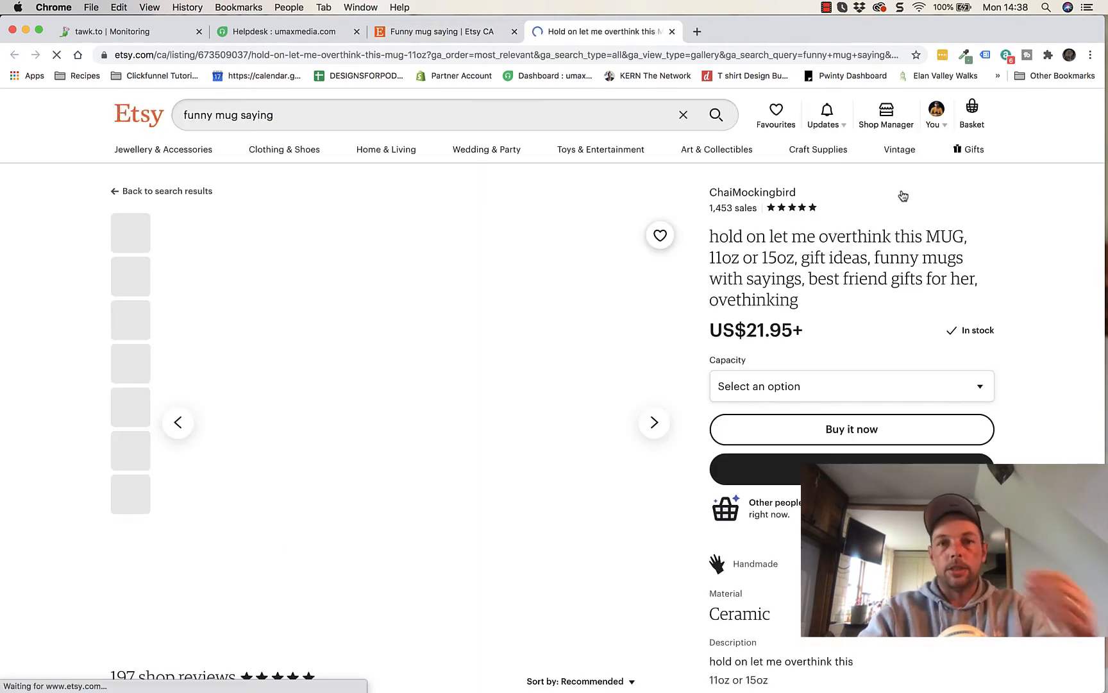
scroll(675, 296, down, 2)
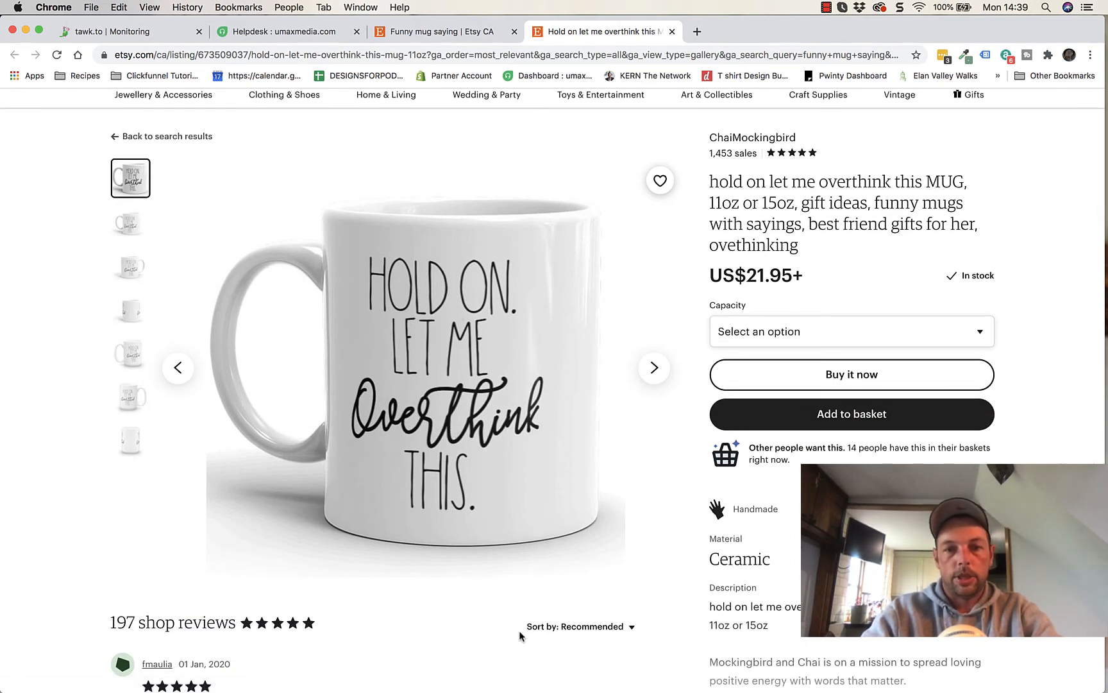
Step: Switch to Photoshop, add a text layer reading "Hold On" on the Place-Art-Here canvas and centre it roughly in the upper part
mouse_move(619, 680)
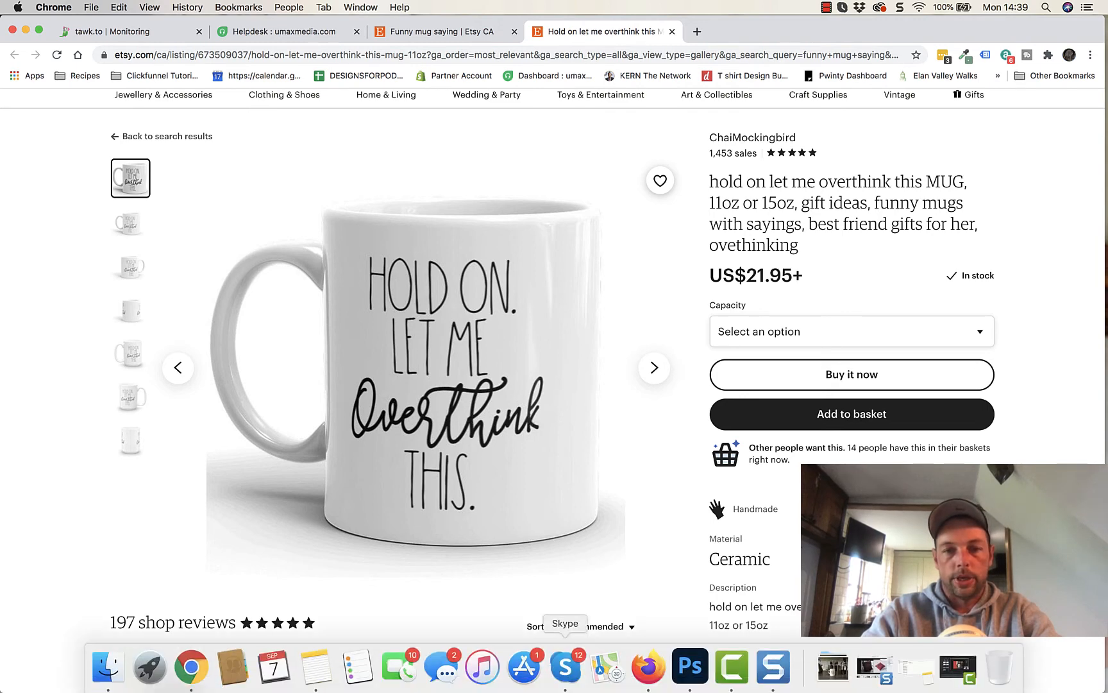
click(682, 670)
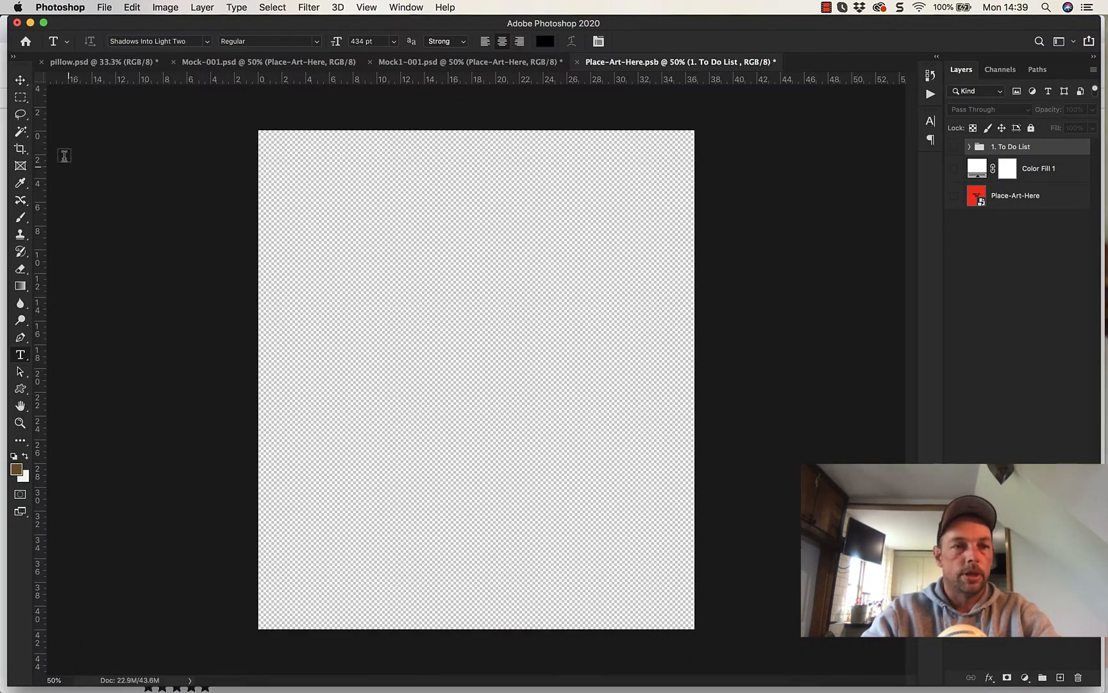
click(336, 206)
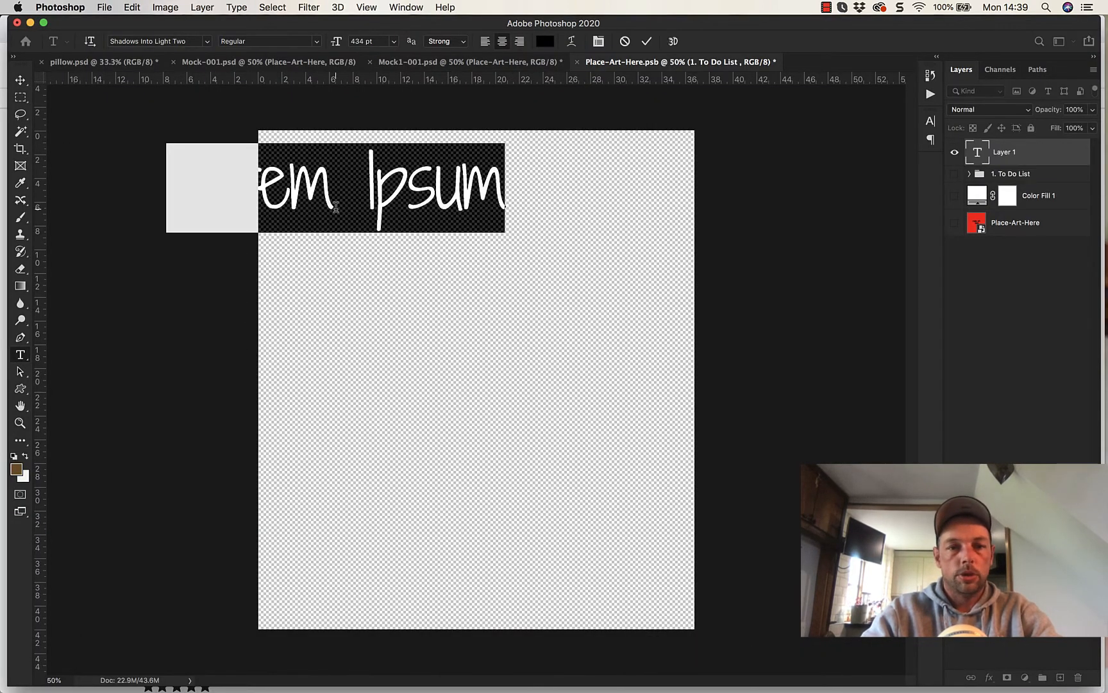
text(Hold )
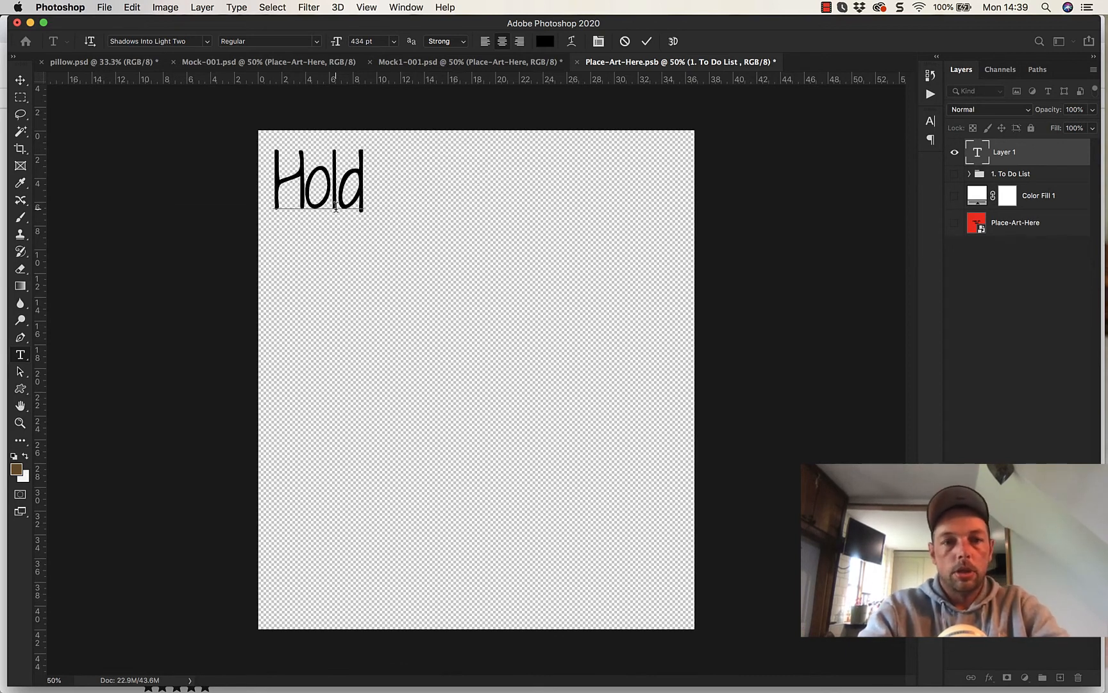
text(On)
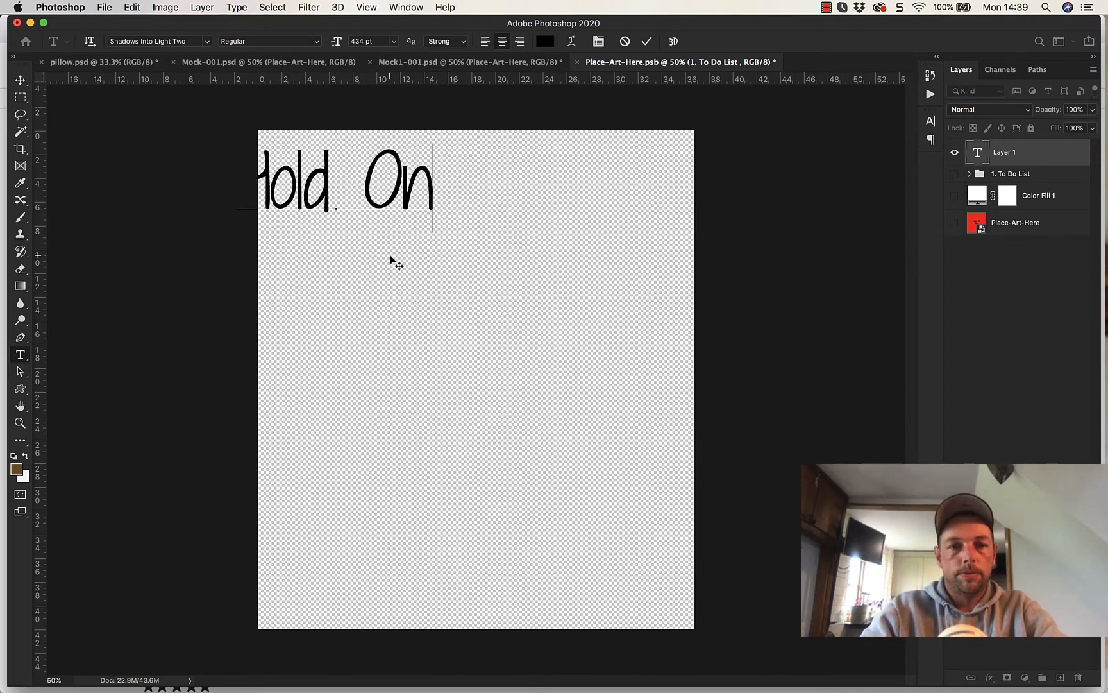
drag(391, 259, 512, 306)
Step: Check the slogan on the Etsy mug in Chrome, return to Photoshop, add a full stop after "Hold On" and a second line "Let Me"
mouse_move(272, 667)
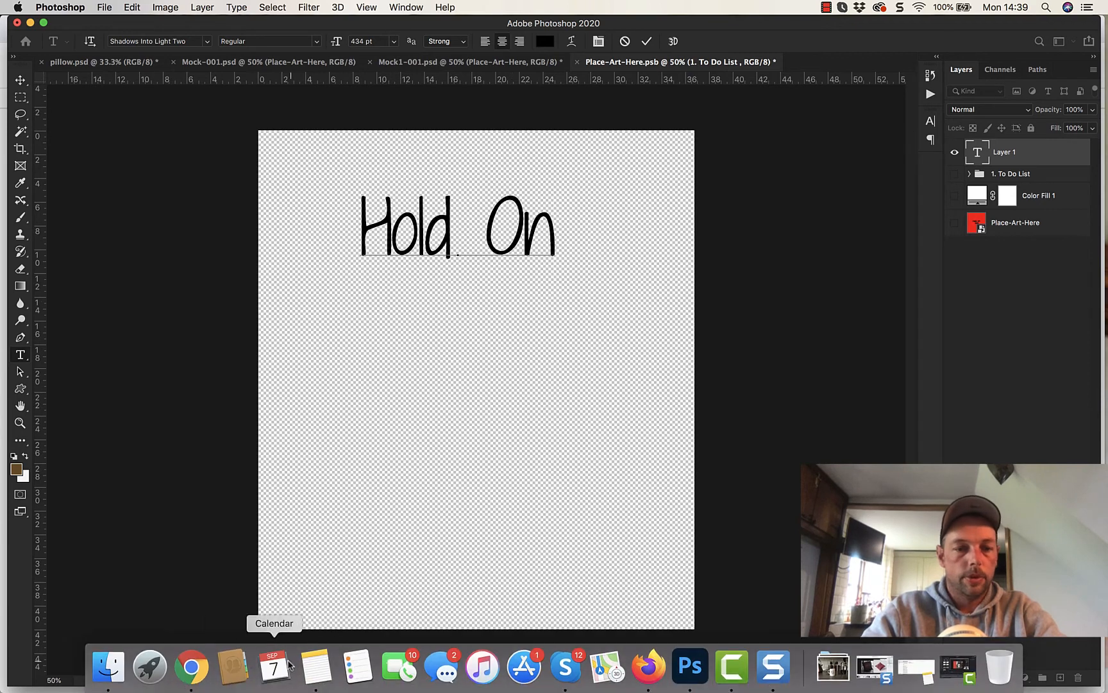
click(202, 668)
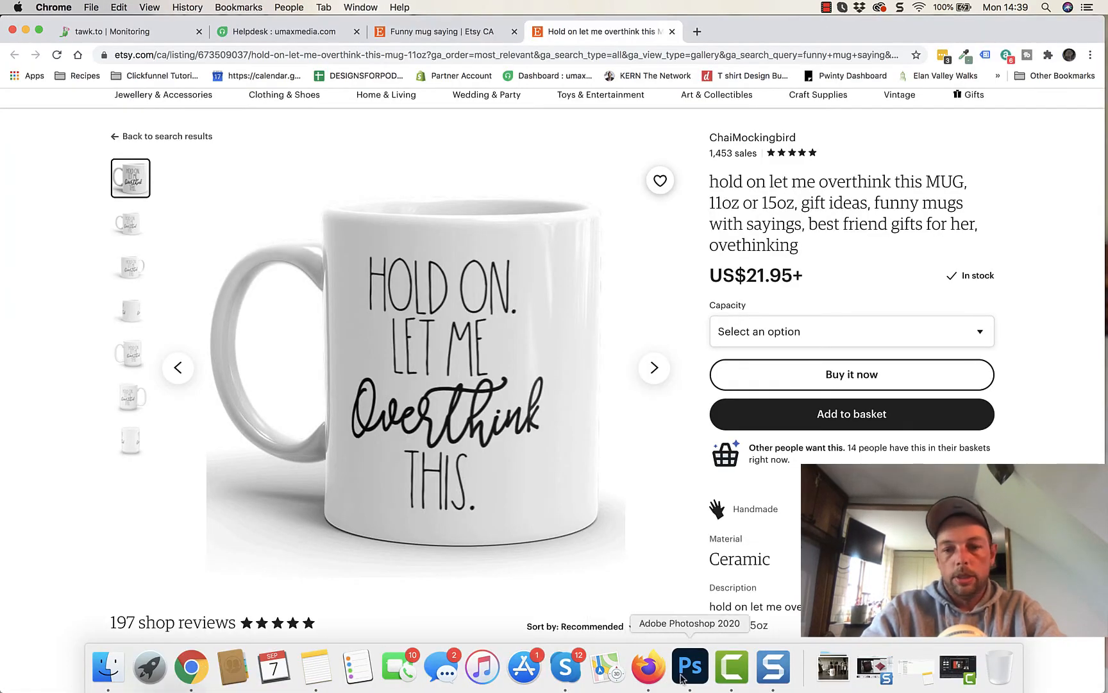
mouse_move(671, 686)
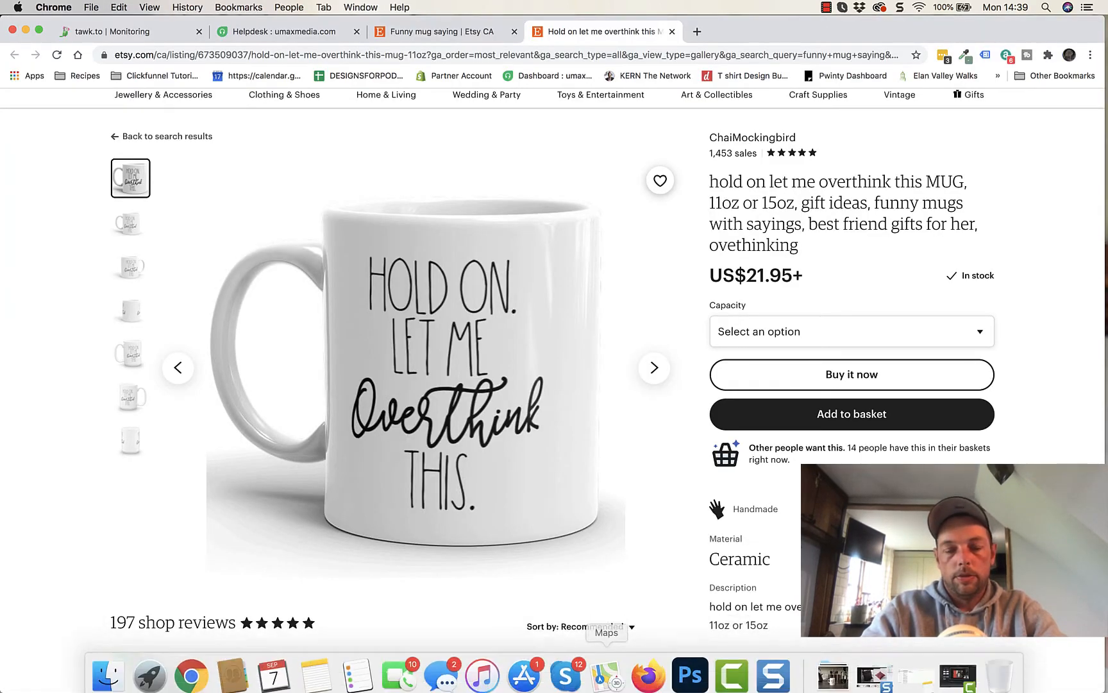
click(685, 667)
click(553, 234)
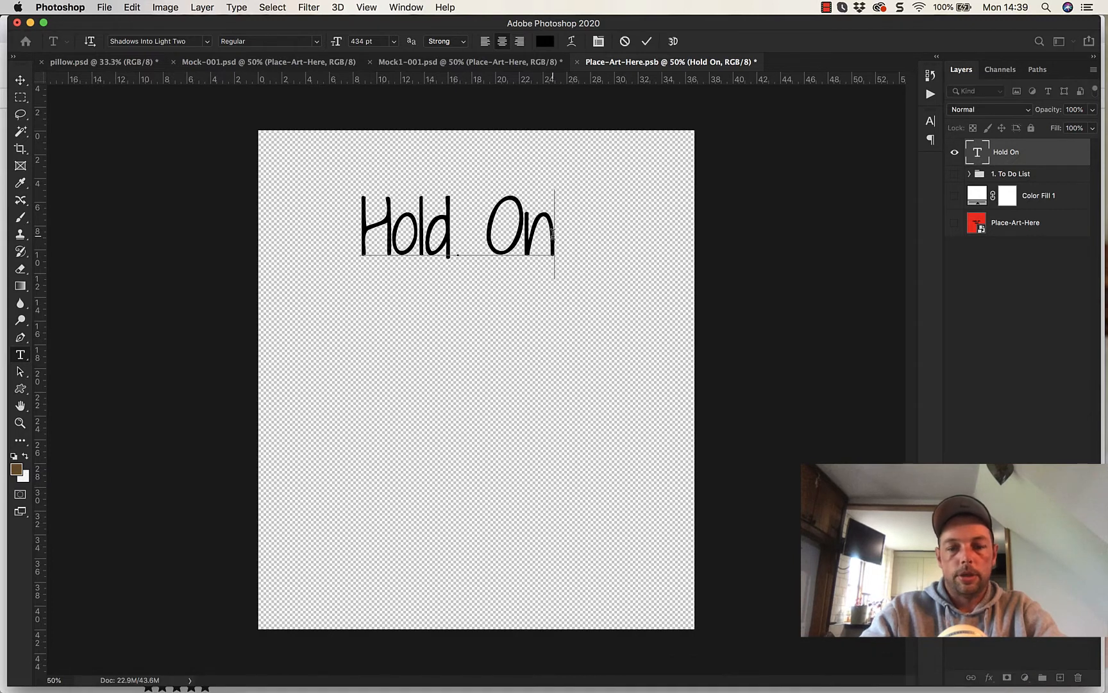
text(.)
key(Return)
text(Let M)
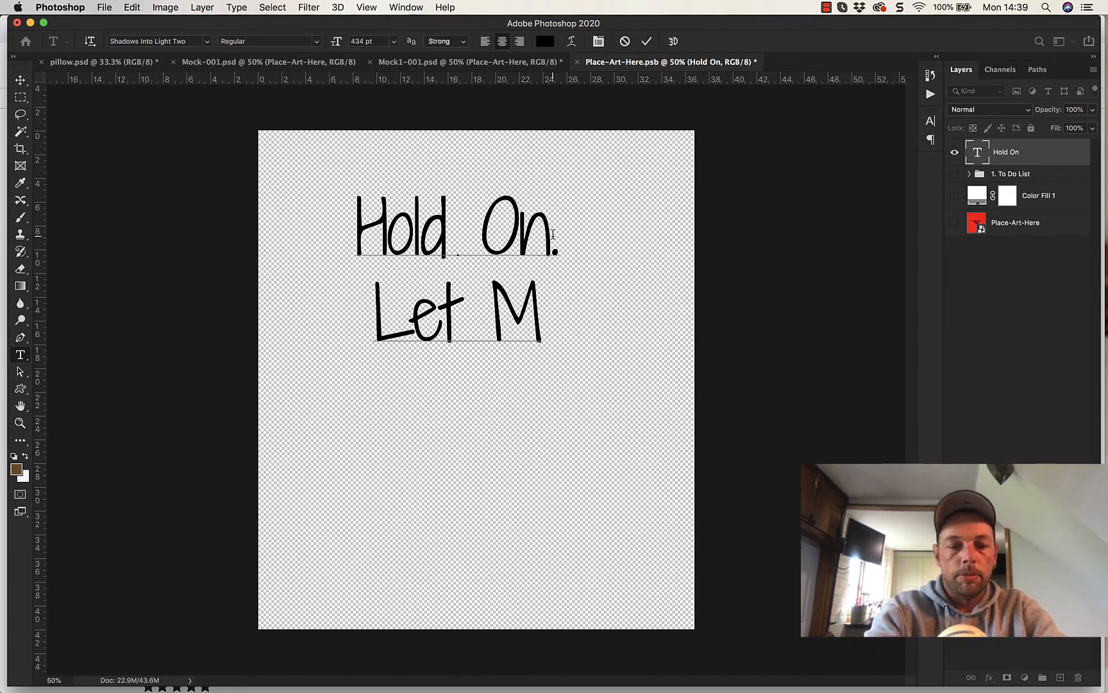
text(e)
key(Escape)
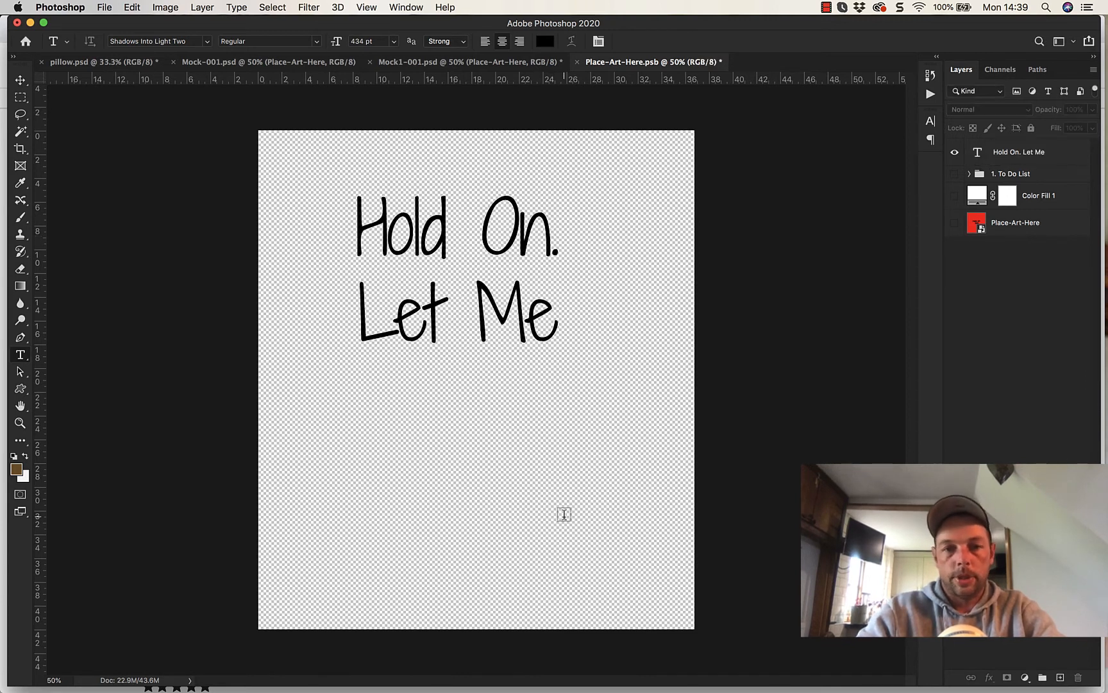
Step: Recheck the Etsy mug in Chrome, return to Photoshop, and add "This." to the text, leaving one empty line beneath "Let Me"
mouse_move(410, 690)
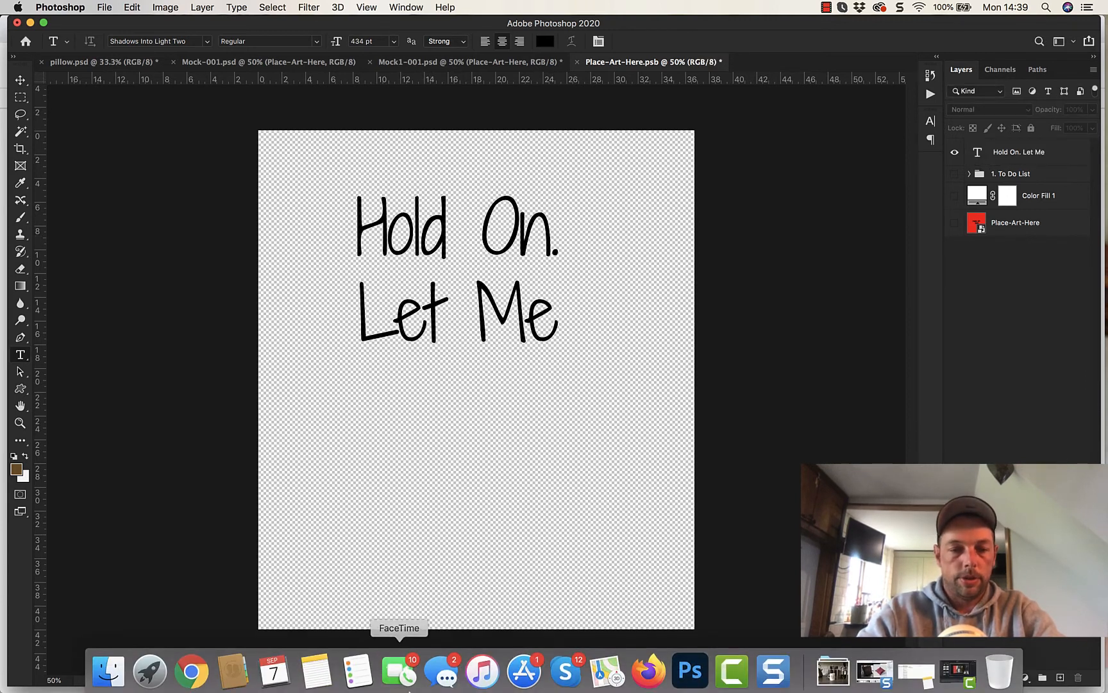
click(191, 670)
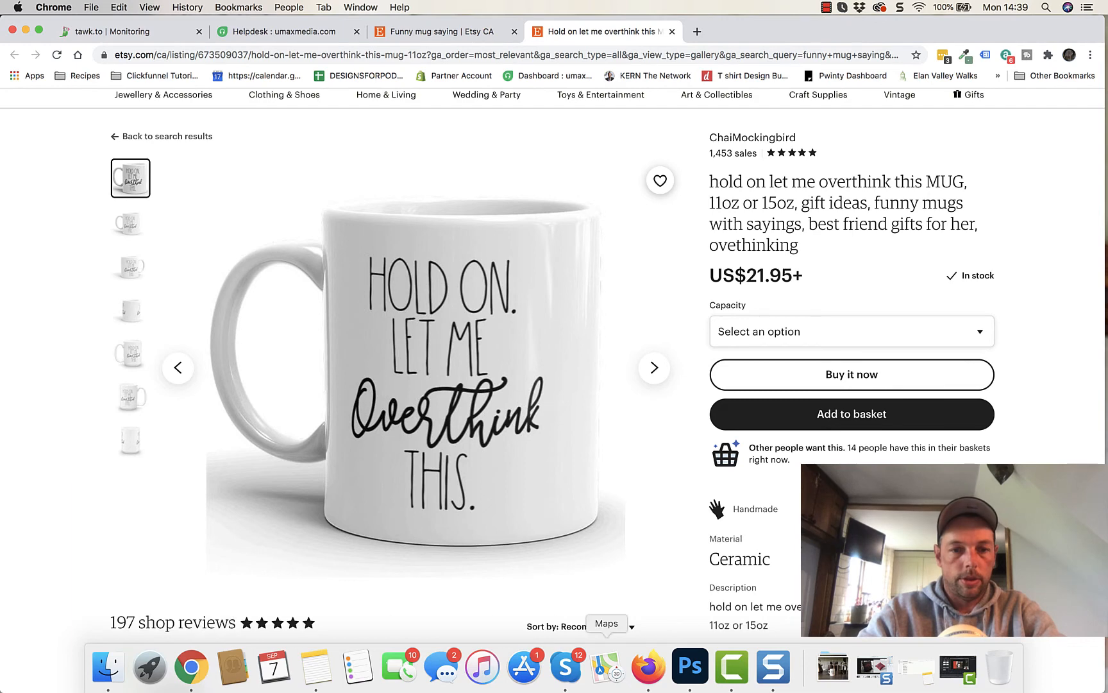
click(690, 667)
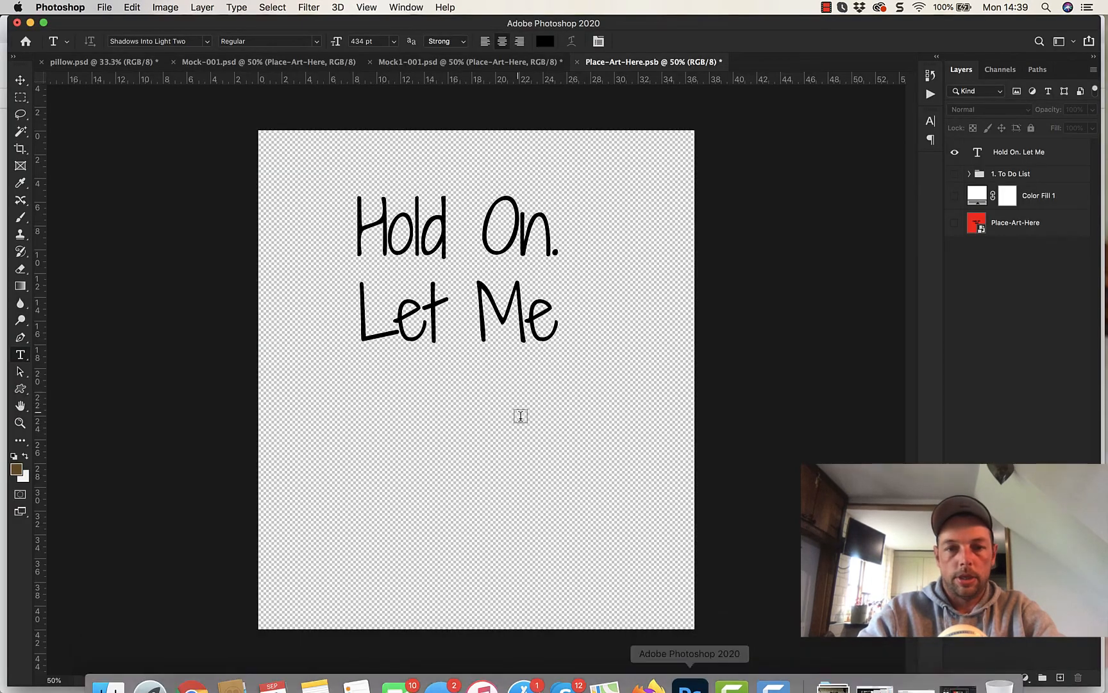
click(550, 325)
key(Return)
key(Return)
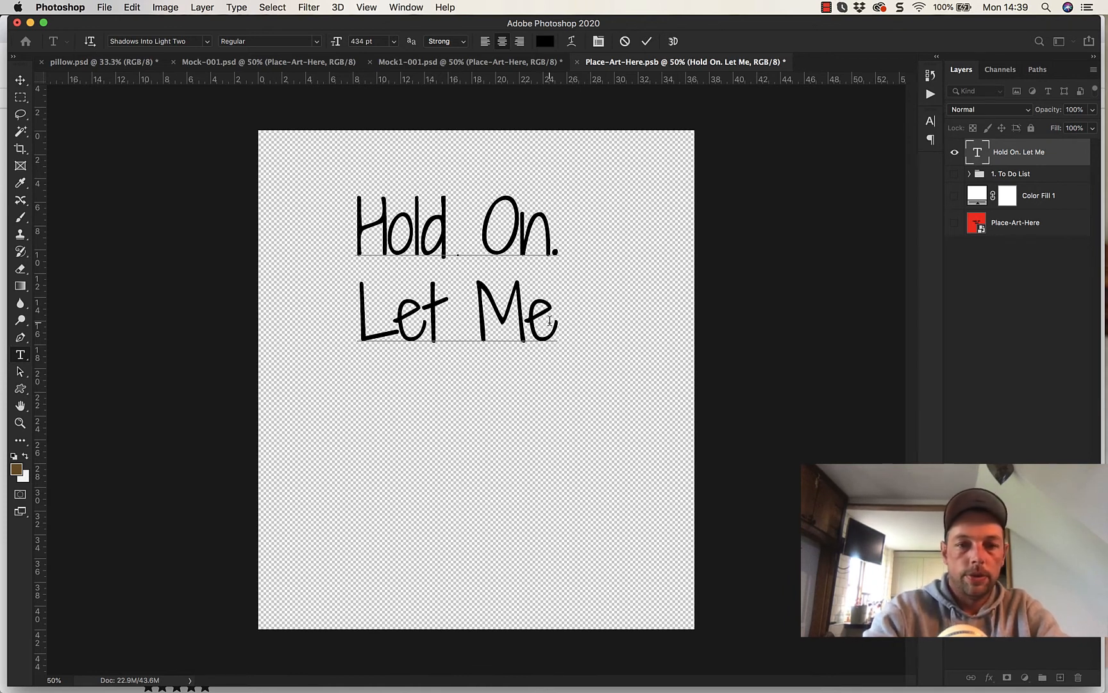
text(This)
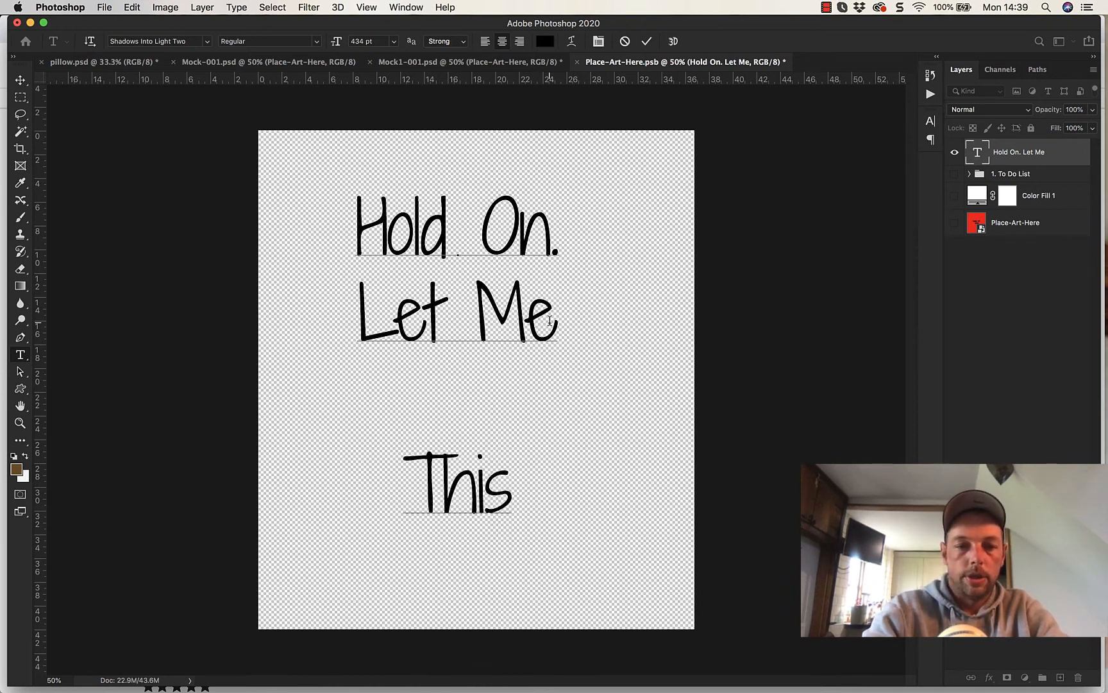
text(.)
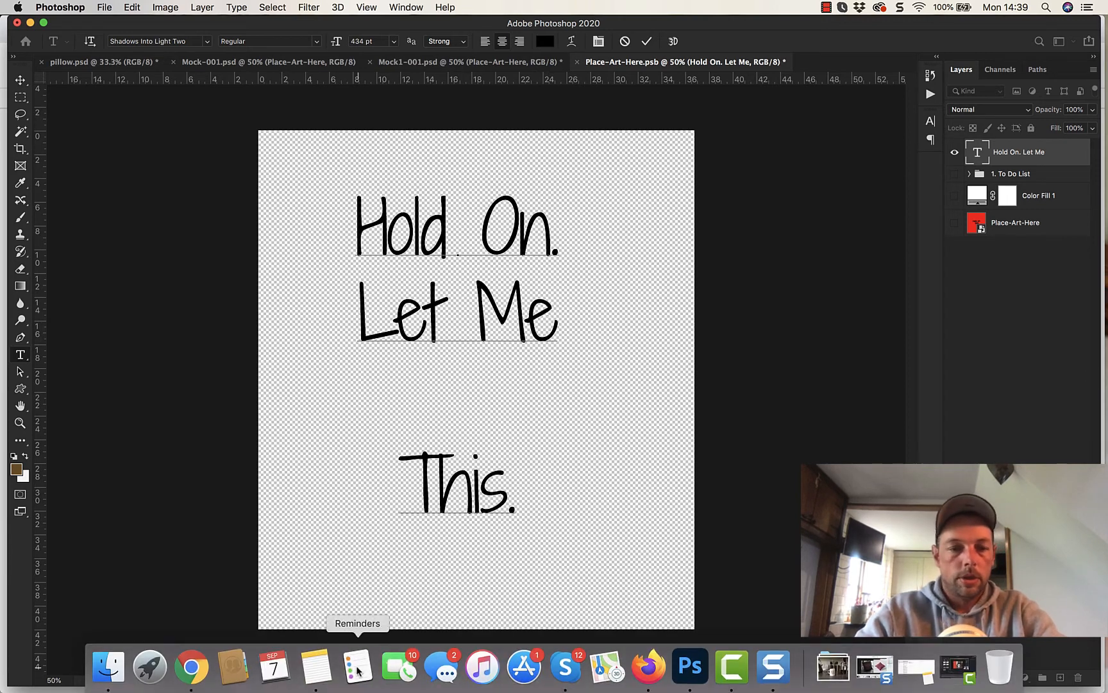
Step: Compare the lettering with the Etsy mug in Chrome, return to Photoshop, and change the last line to capitals, "THIS."
click(190, 665)
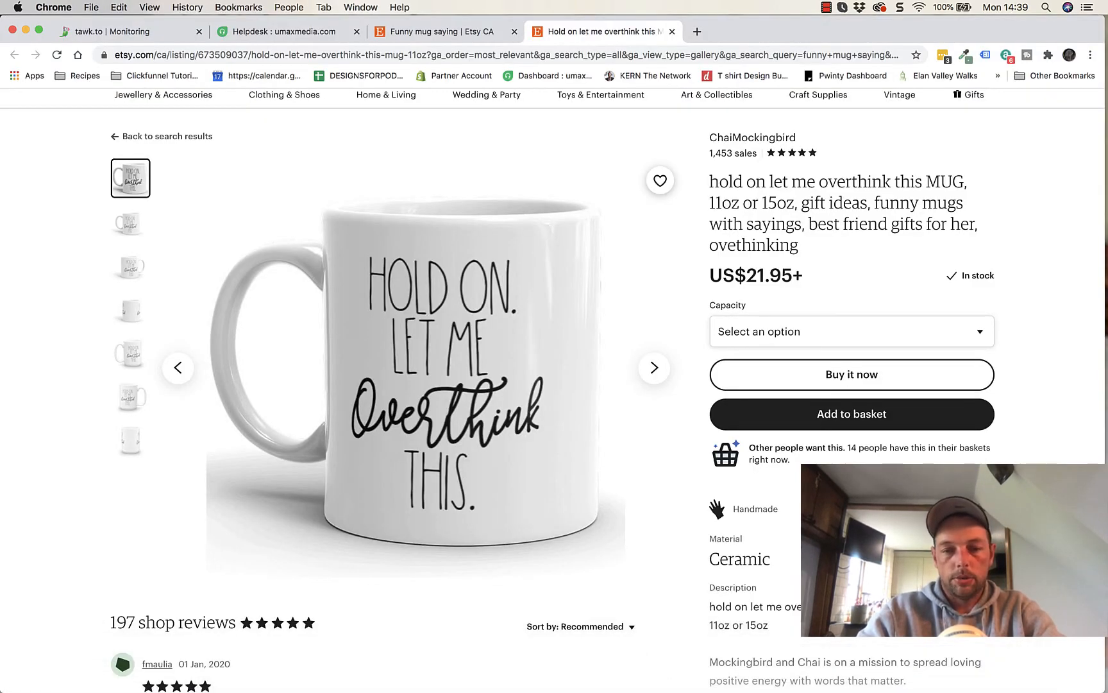
click(696, 669)
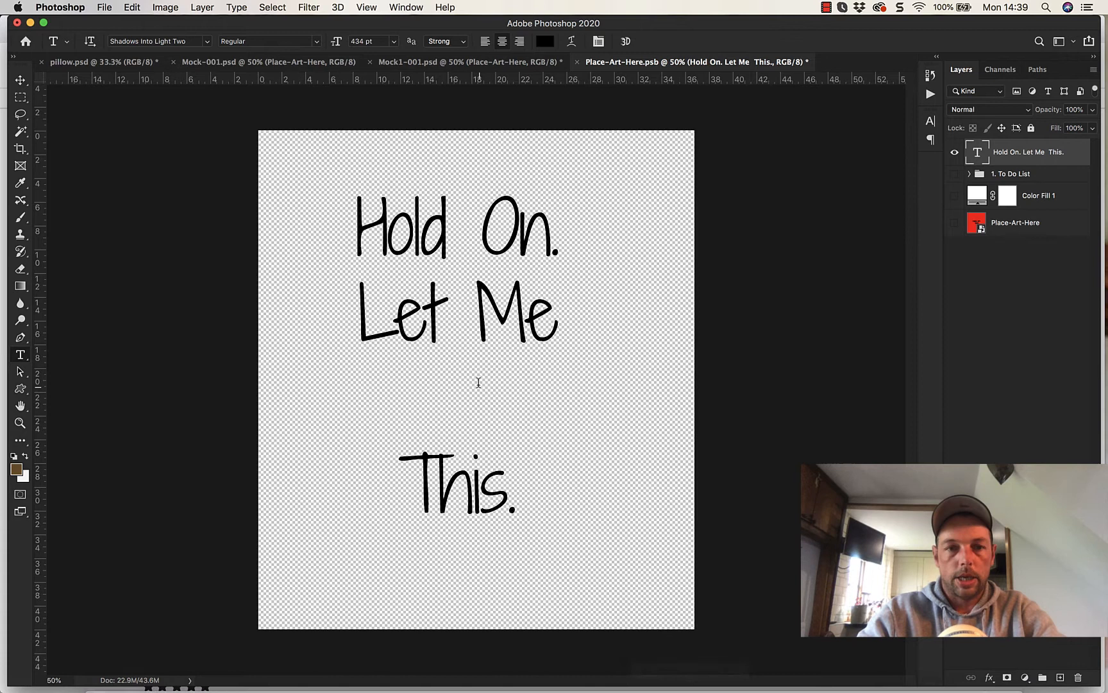
click(502, 488)
key(BackSpace)
key(BackSpace)
key(BackSpace)
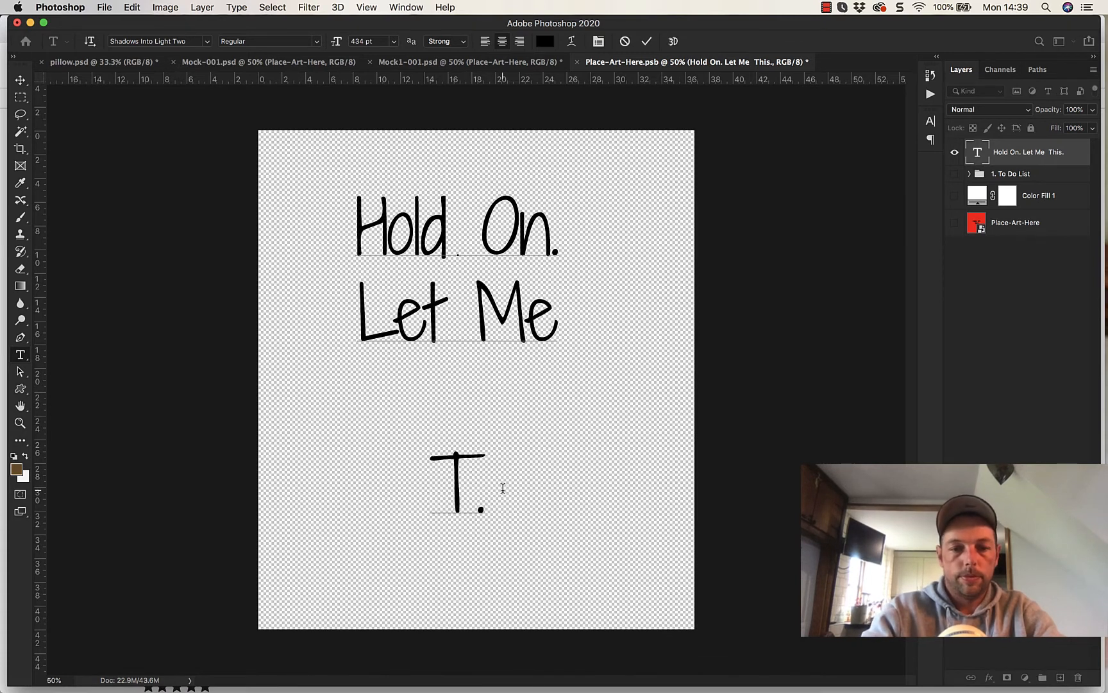
text(HIS)
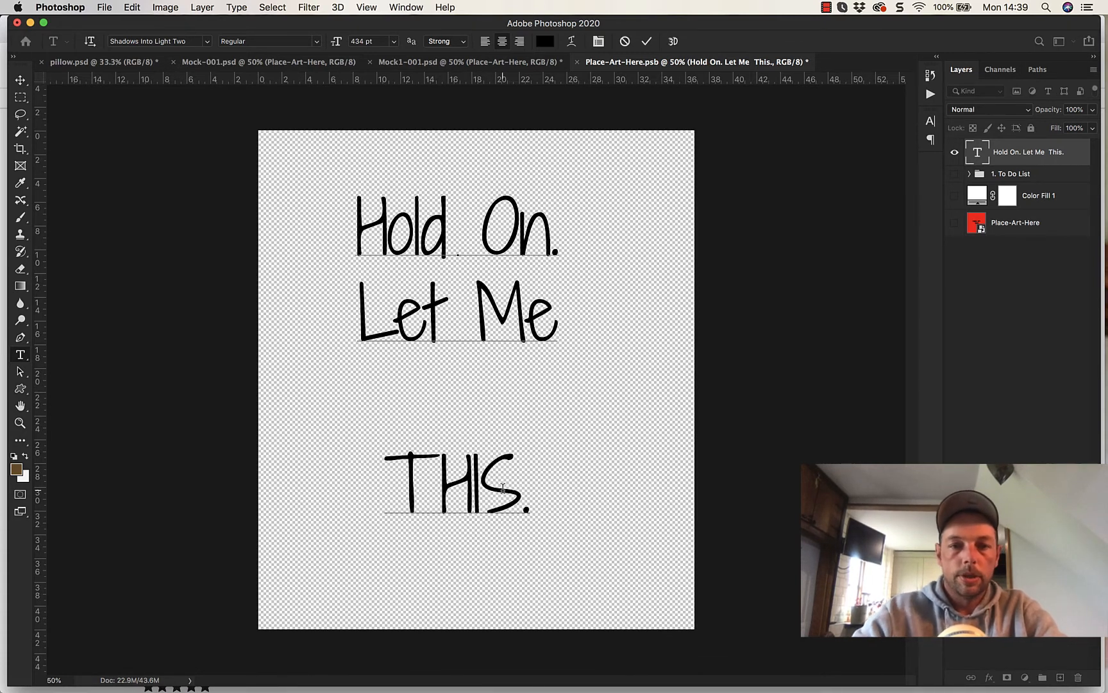
Step: Retype the second line of the slogan in capitals as "LET ME"
click(553, 316)
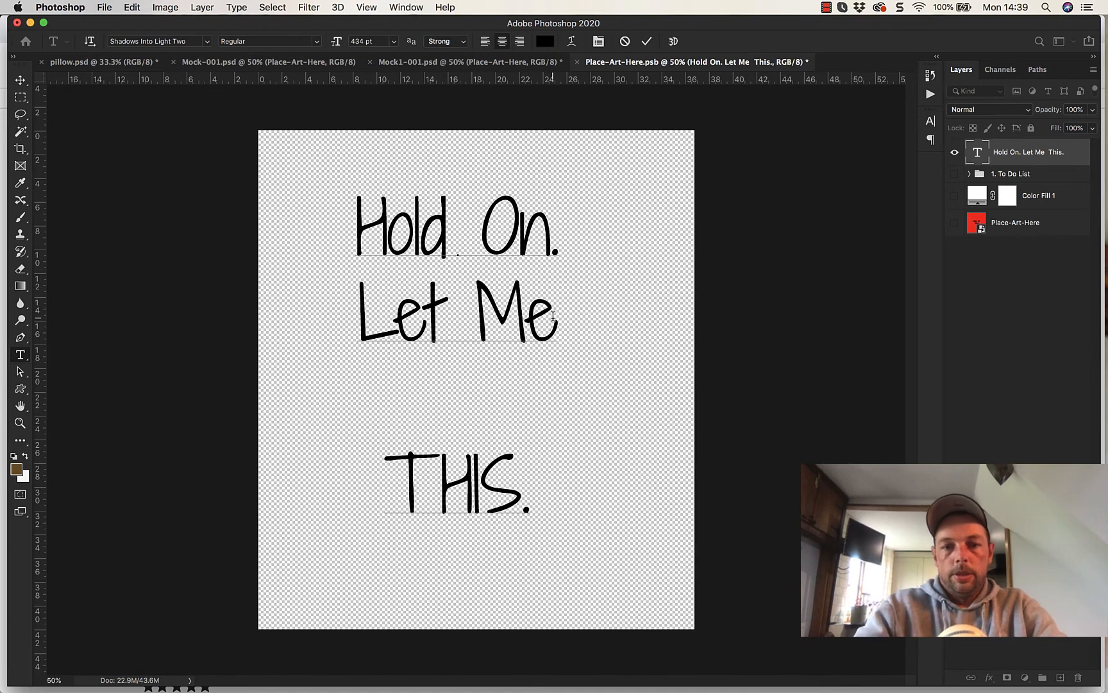
key(BackSpace)
key(BackSpace)
key(BackSpace)
key(BackSpace)
key(BackSpace)
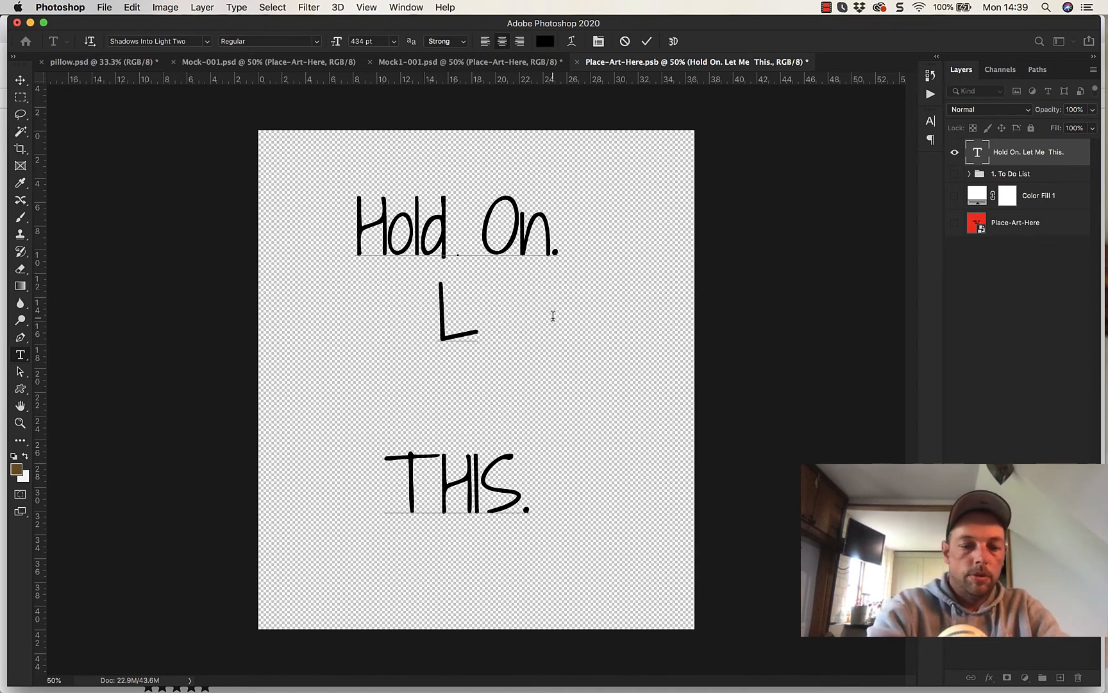
text(ET M)
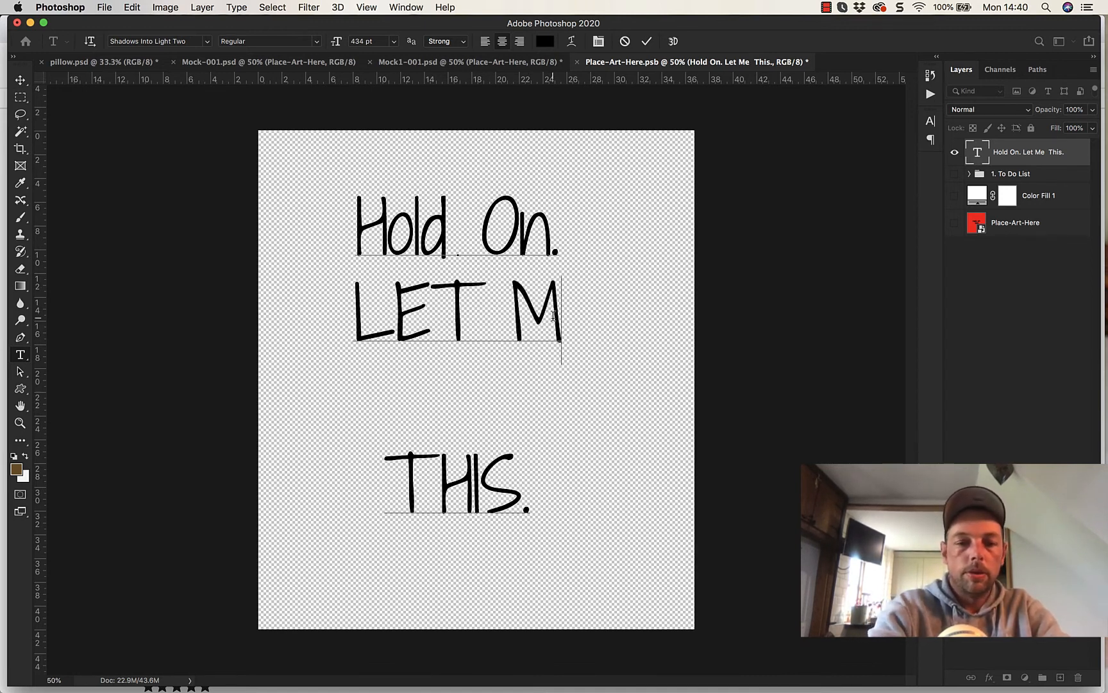
text(E)
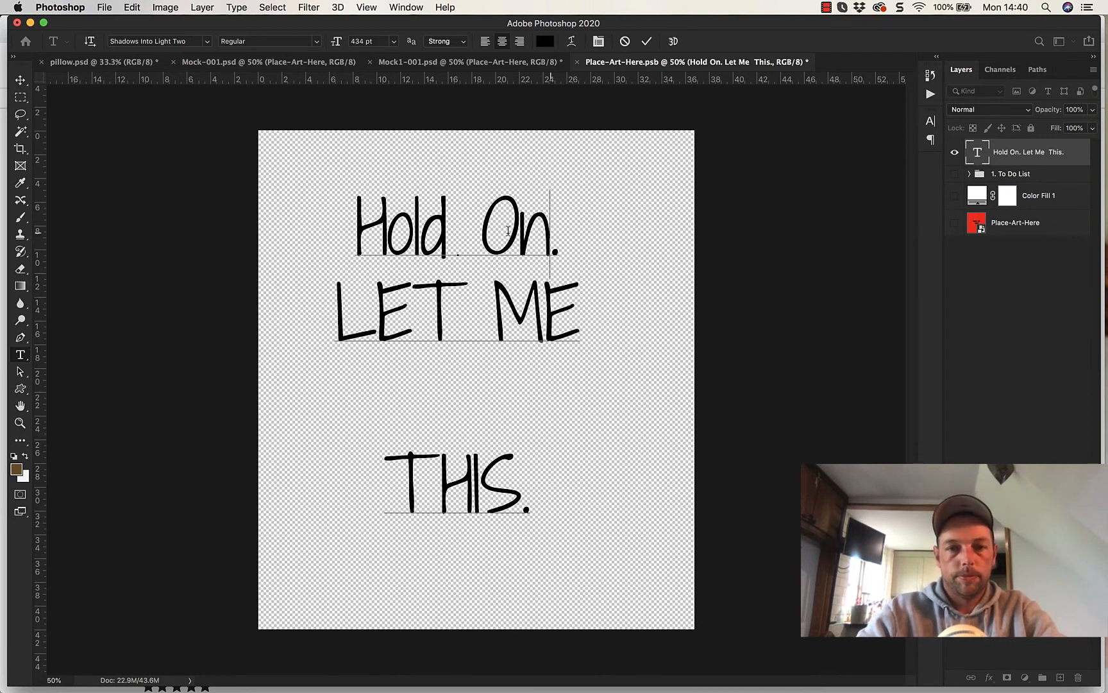
Step: Retype the first line of the slogan in capitals as "HOLD ON", keeping its full stop
drag(546, 230, 385, 230)
text(OLD)
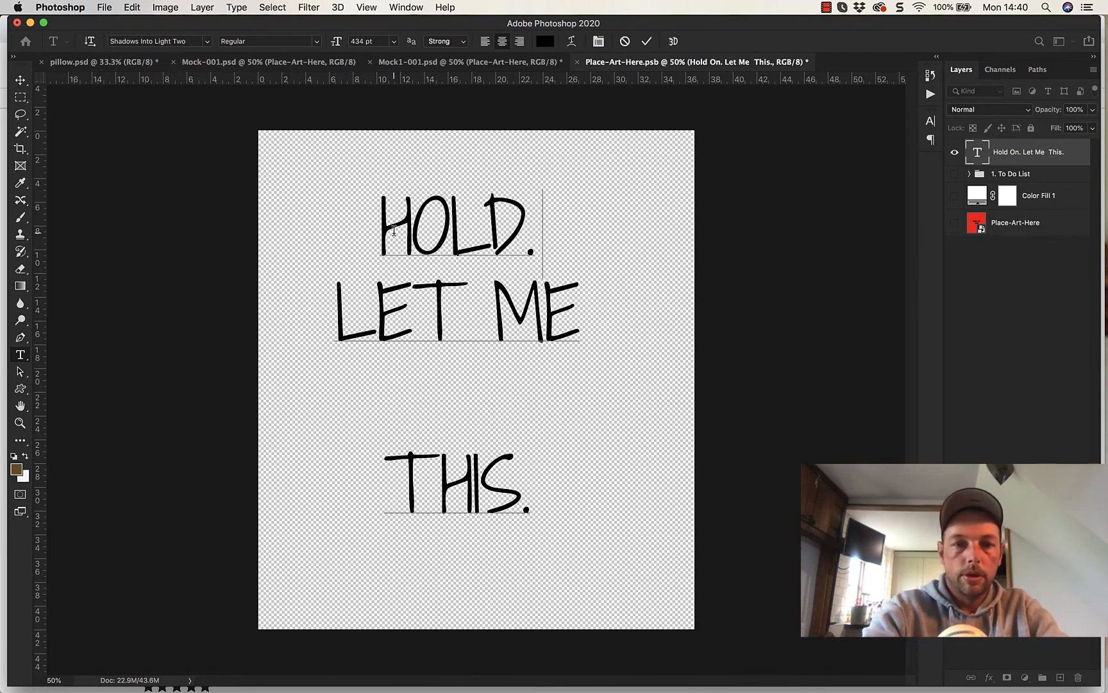
text( ON)
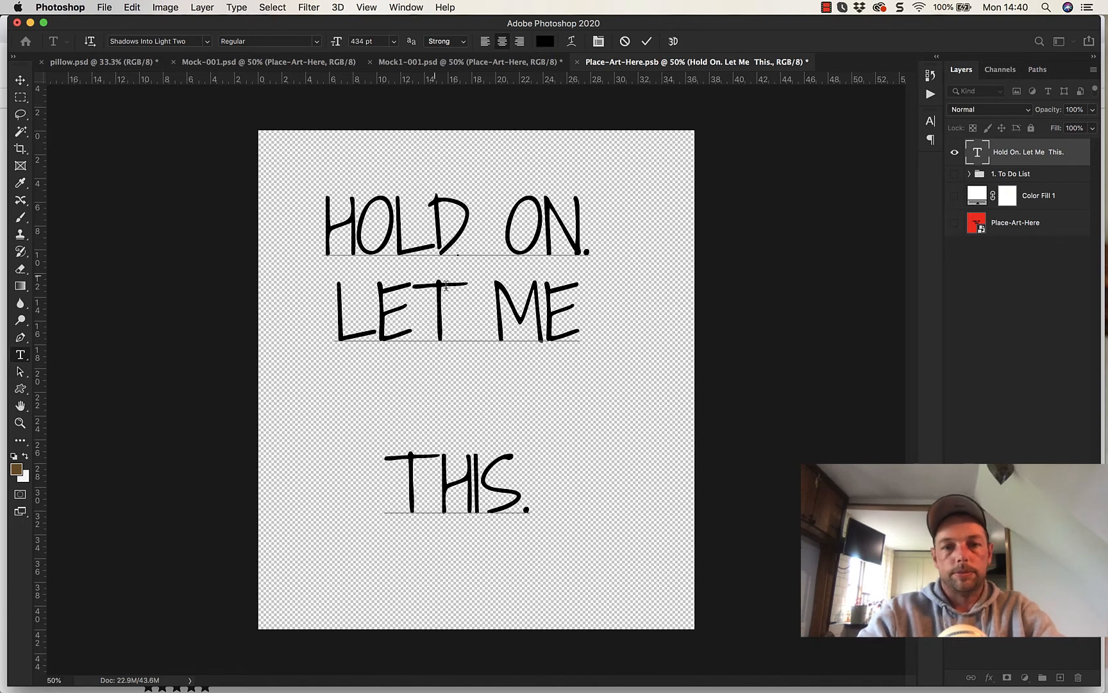
Step: Set the font of the whole slogan text to Amatic SC
drag(535, 485, 248, 231)
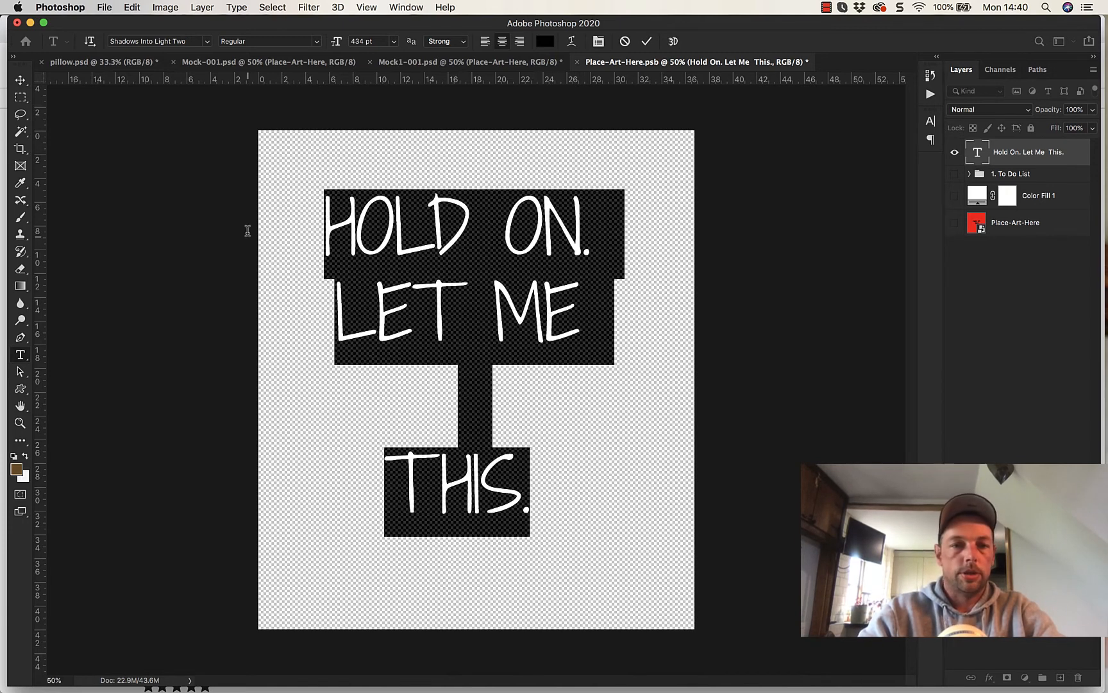
click(206, 41)
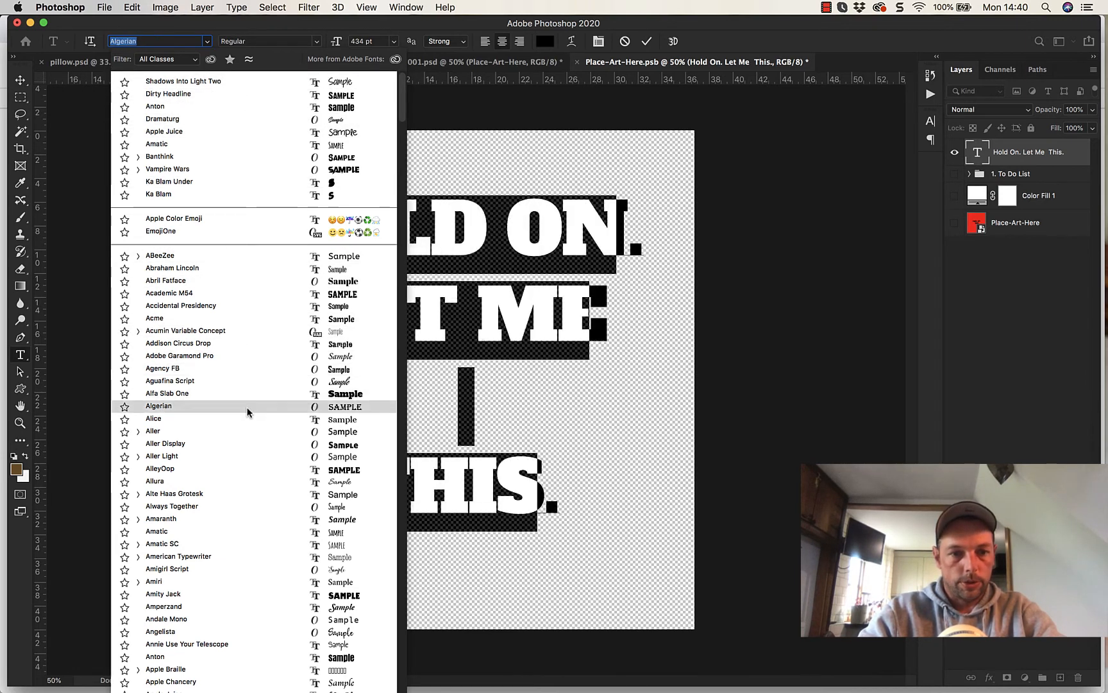
scroll(254, 449, down, 2)
click(253, 479)
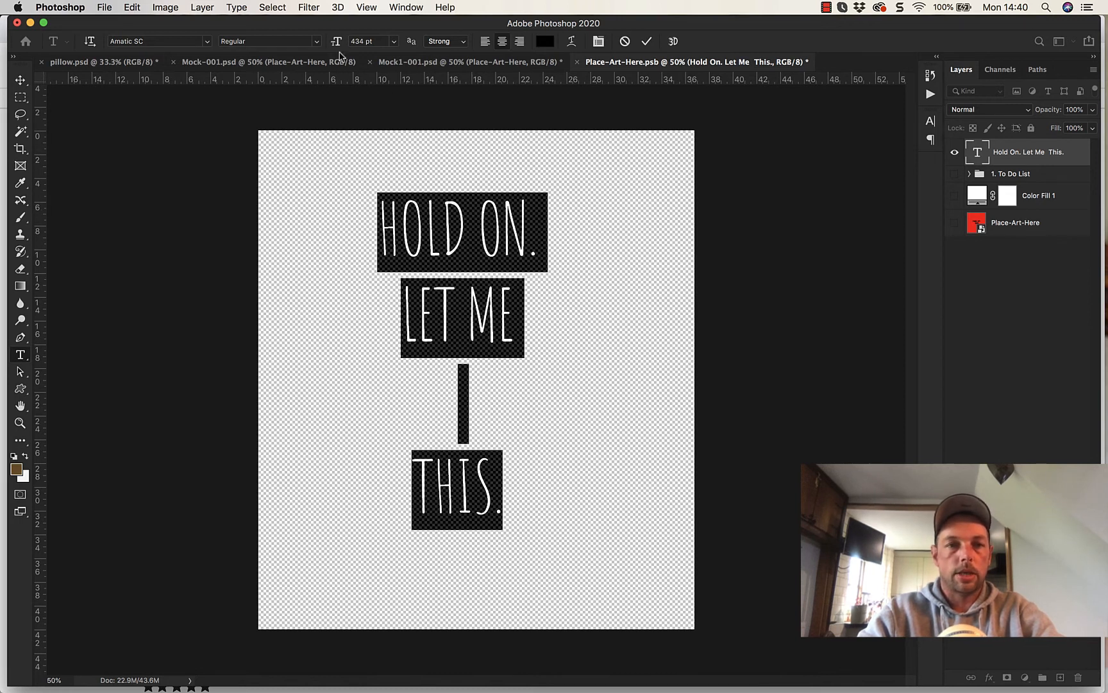
Step: Enlarge the slogan text to 613 pt, move it up so all lines fit on the canvas, and commit the edit
drag(337, 46, 417, 43)
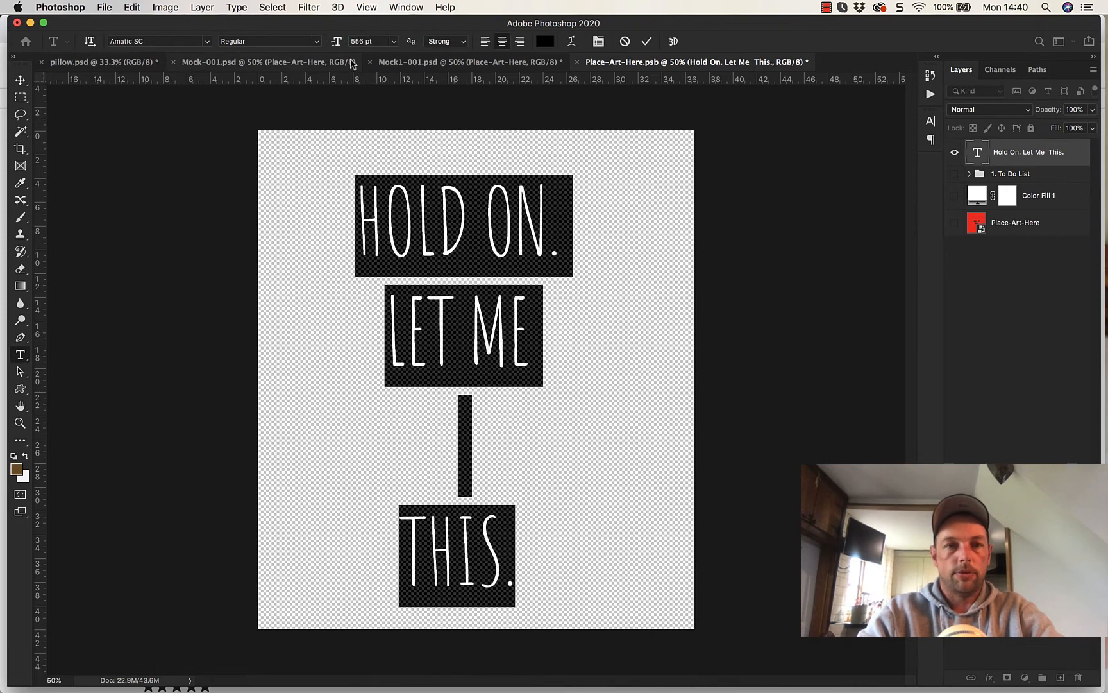
drag(336, 42, 373, 43)
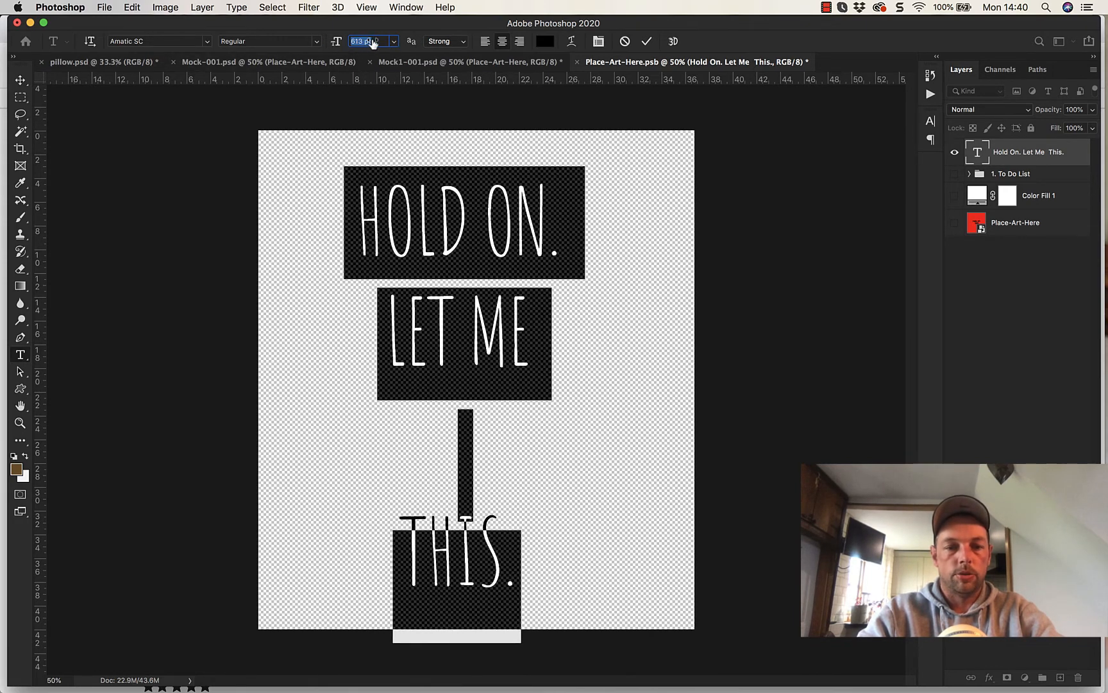
drag(625, 393, 626, 372)
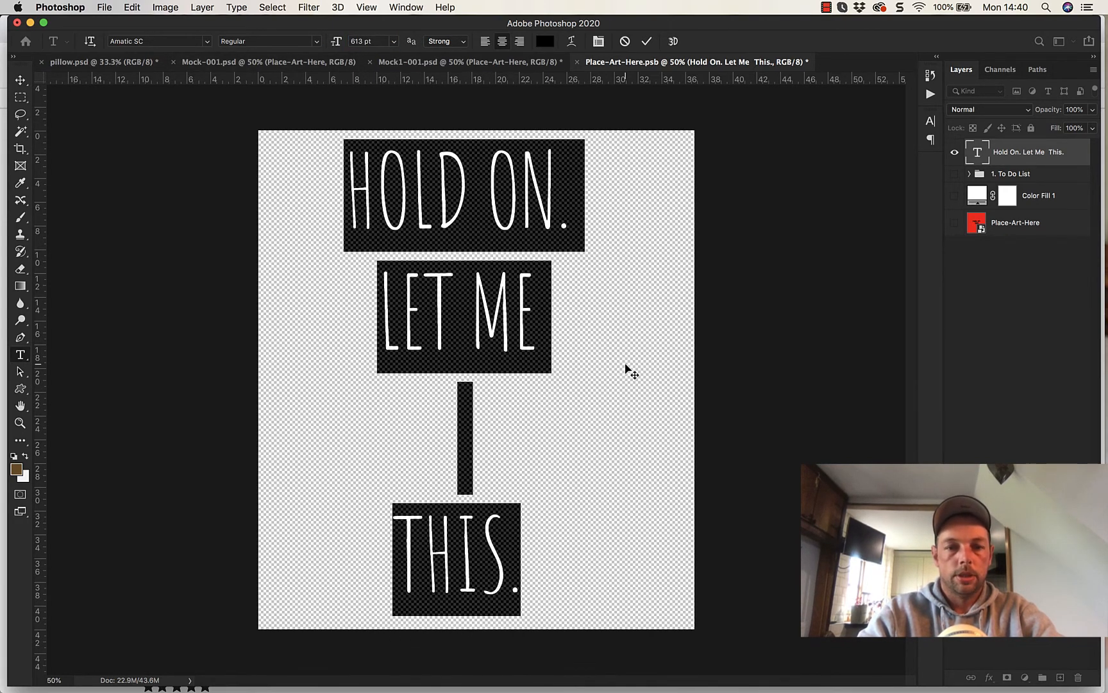
click(986, 377)
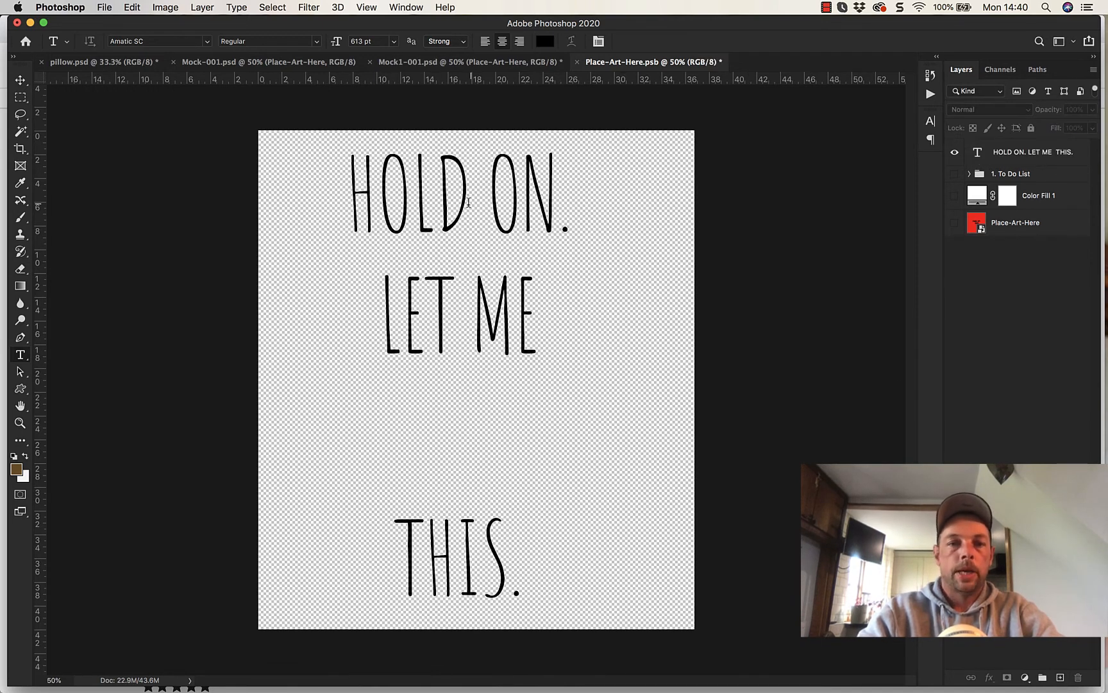
Step: Shift the slogan text sideways so "HOLD ON. LET ME THIS." sits centred on the canvas
click(445, 200)
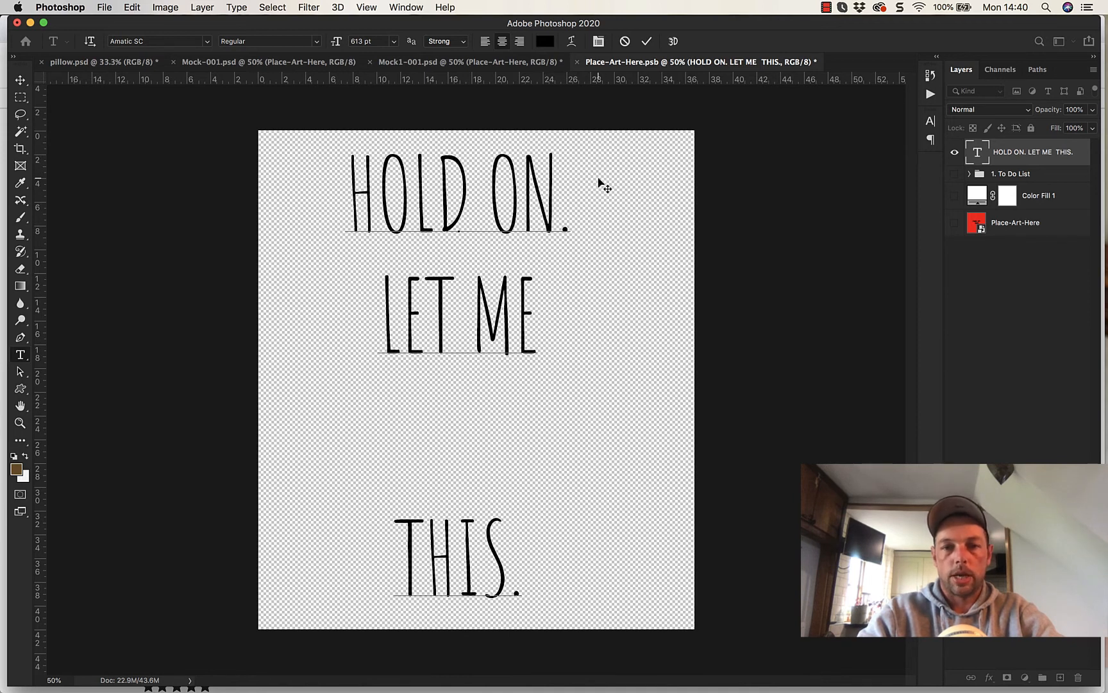
mouse_move(599, 180)
mouse_down()
mouse_move(613, 196)
mouse_move(594, 205)
mouse_move(601, 186)
mouse_move(616, 190)
mouse_move(599, 181)
mouse_up()
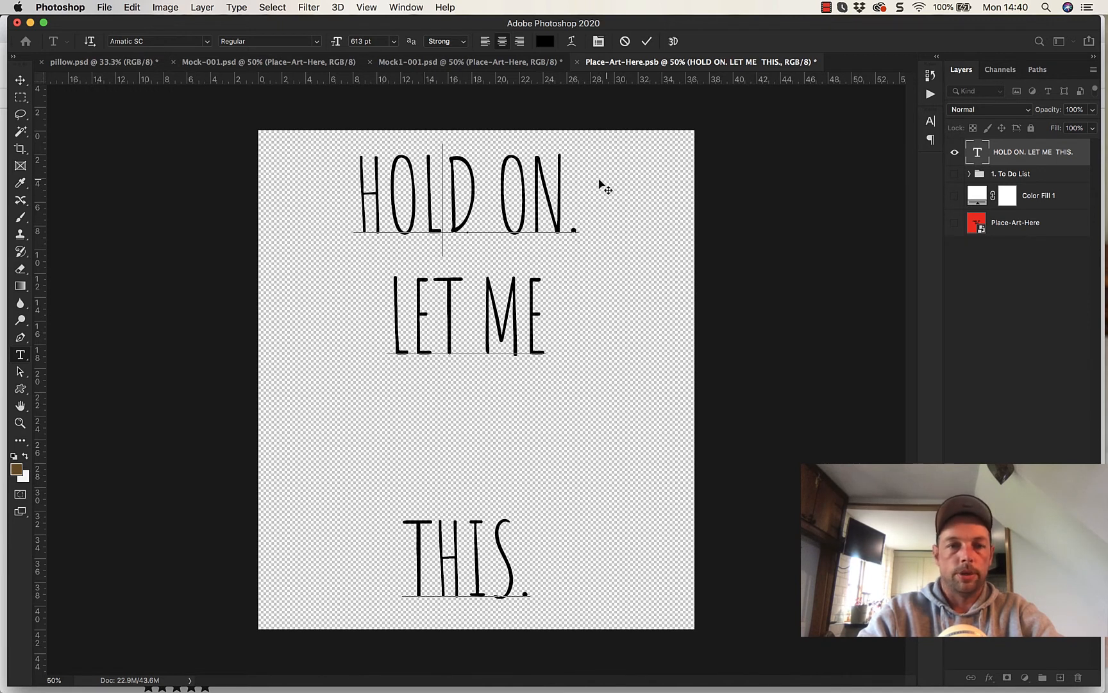
click(20, 81)
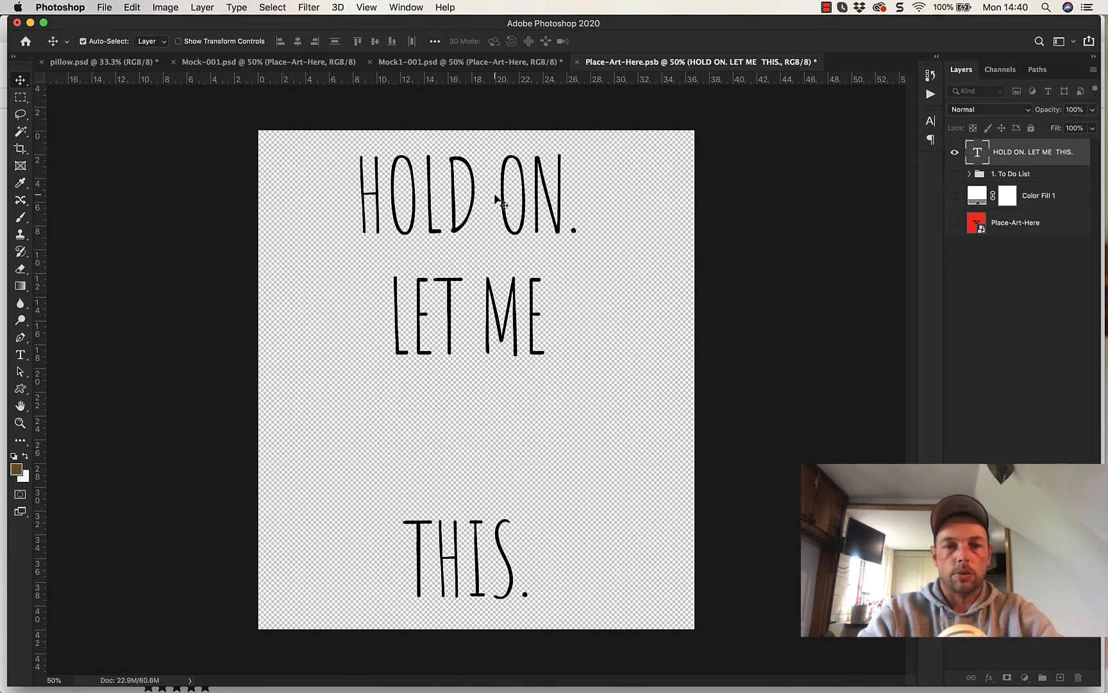
mouse_move(503, 200)
mouse_down()
mouse_move(489, 200)
mouse_move(513, 204)
mouse_up()
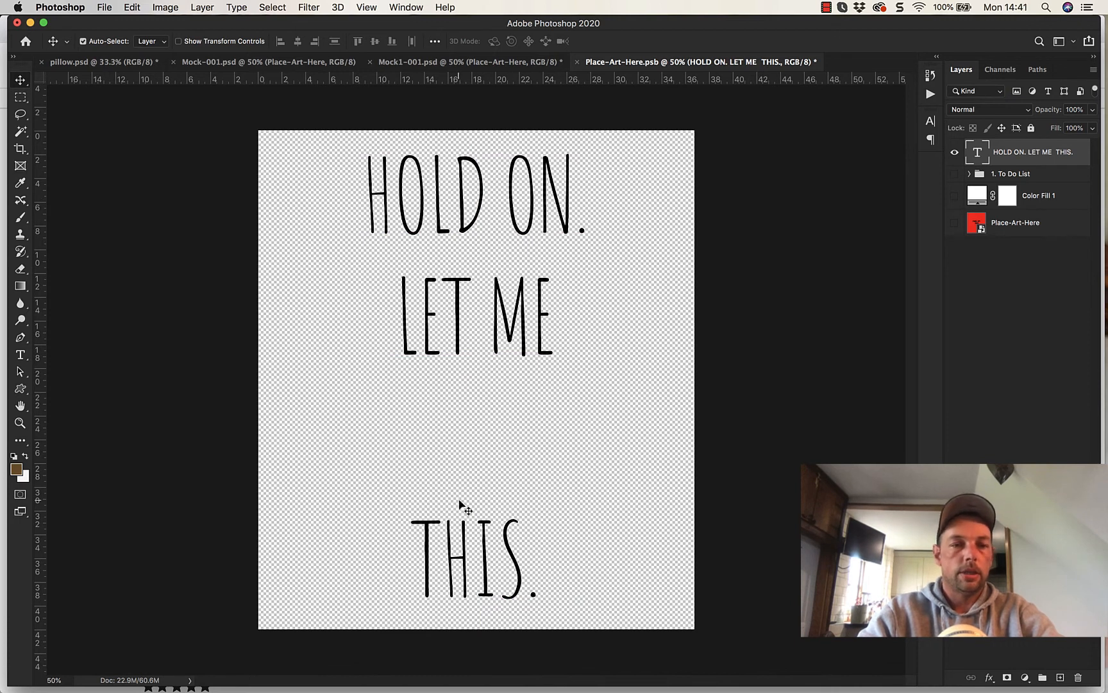
Step: Add a separate text layer reading "Overthink" in the empty gap between the "LET ME" and "THIS." lines
click(21, 355)
click(372, 458)
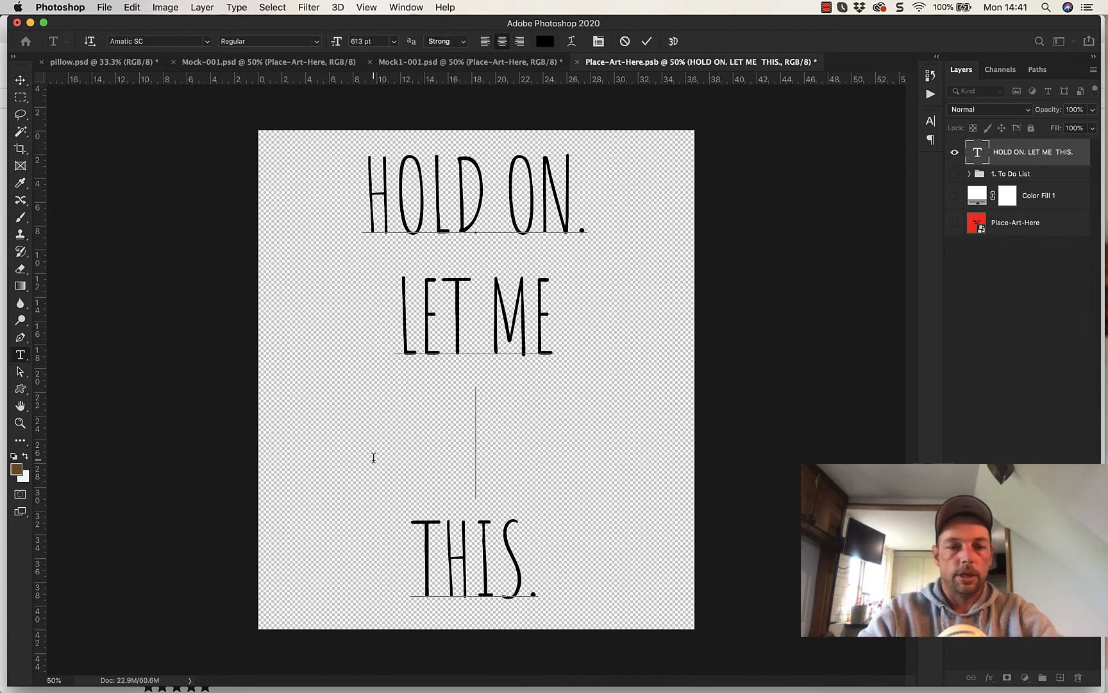
key(Escape)
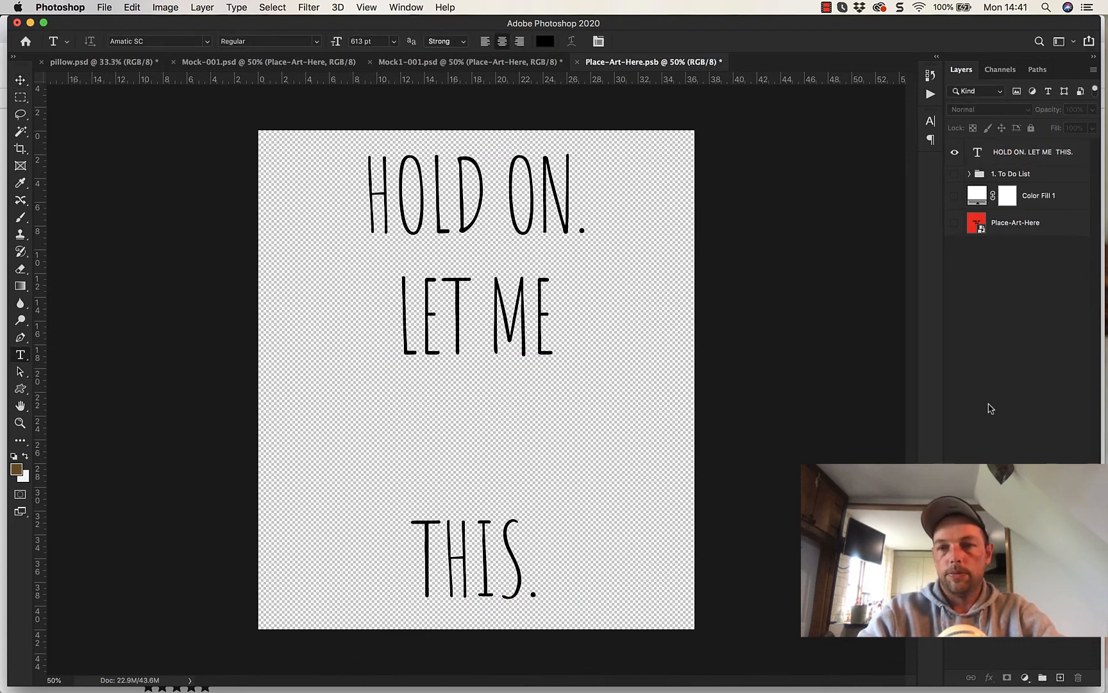
click(314, 455)
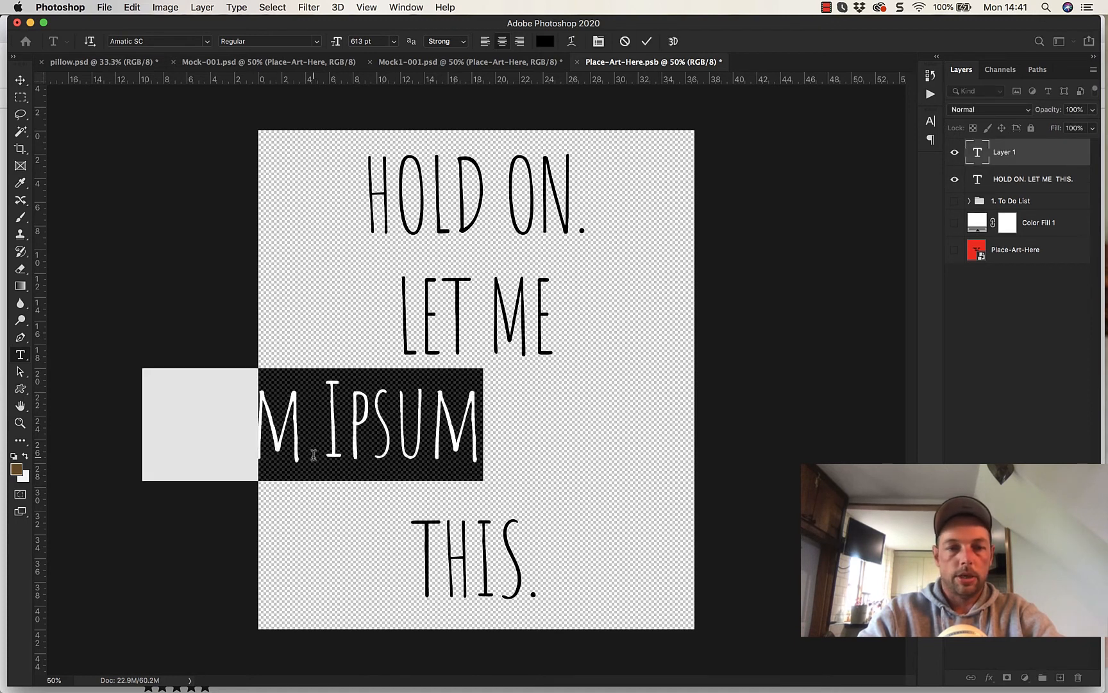
drag(347, 532, 515, 534)
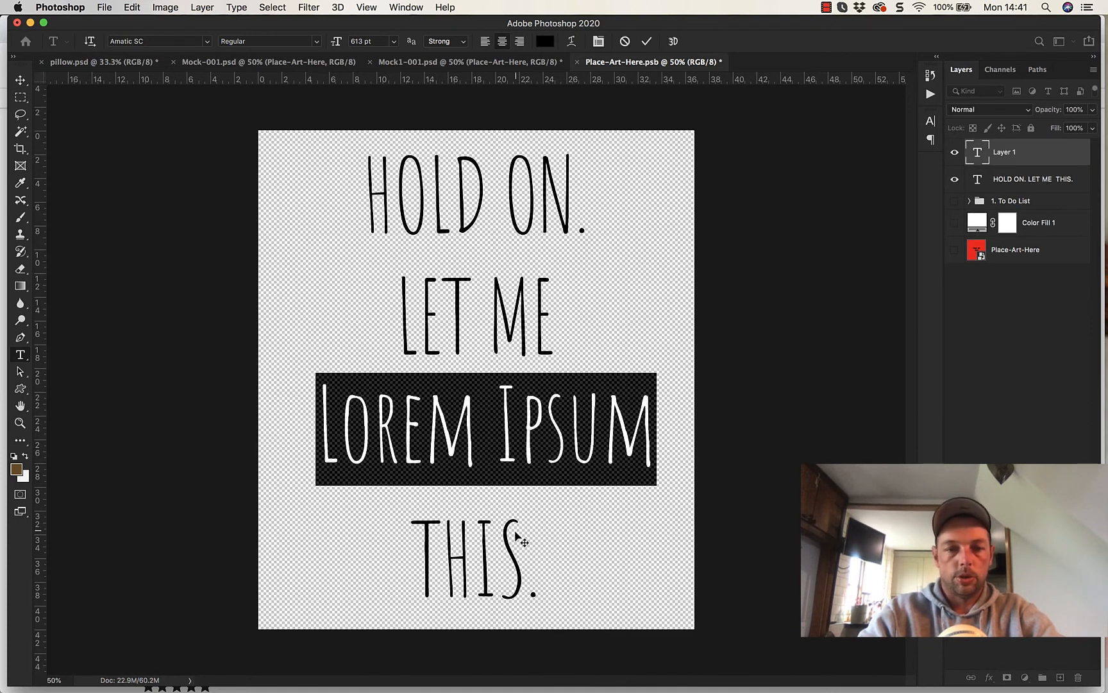
text(Obver)
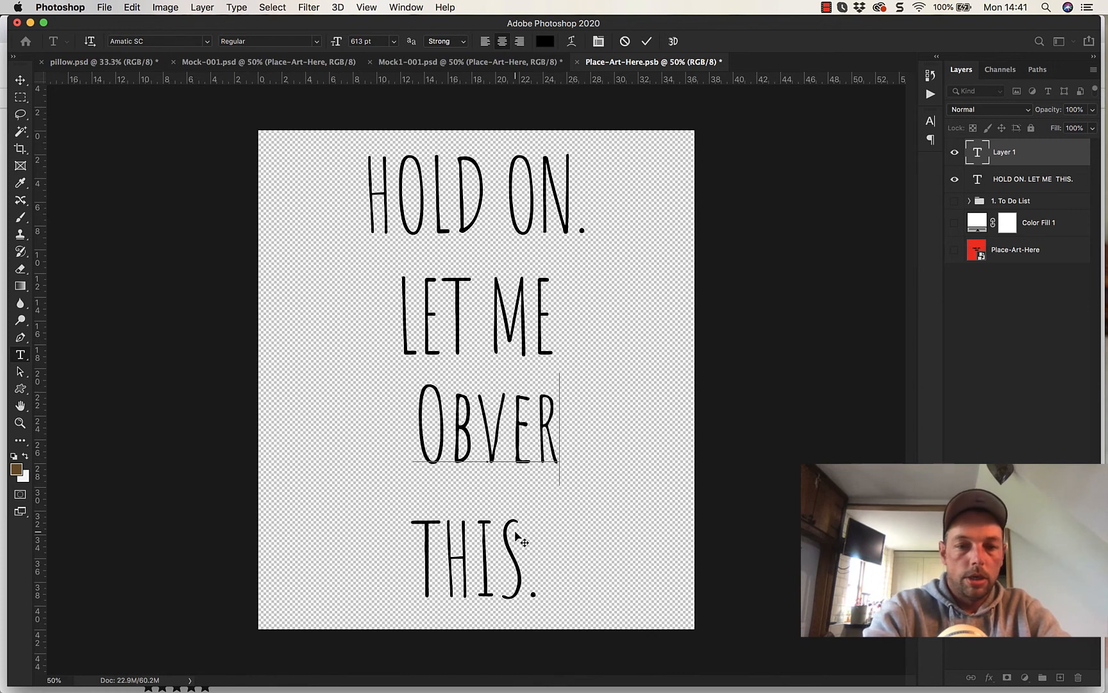
key(BackSpace)
key(BackSpace)
key(BackSpace)
key(BackSpace)
key(BackSpace)
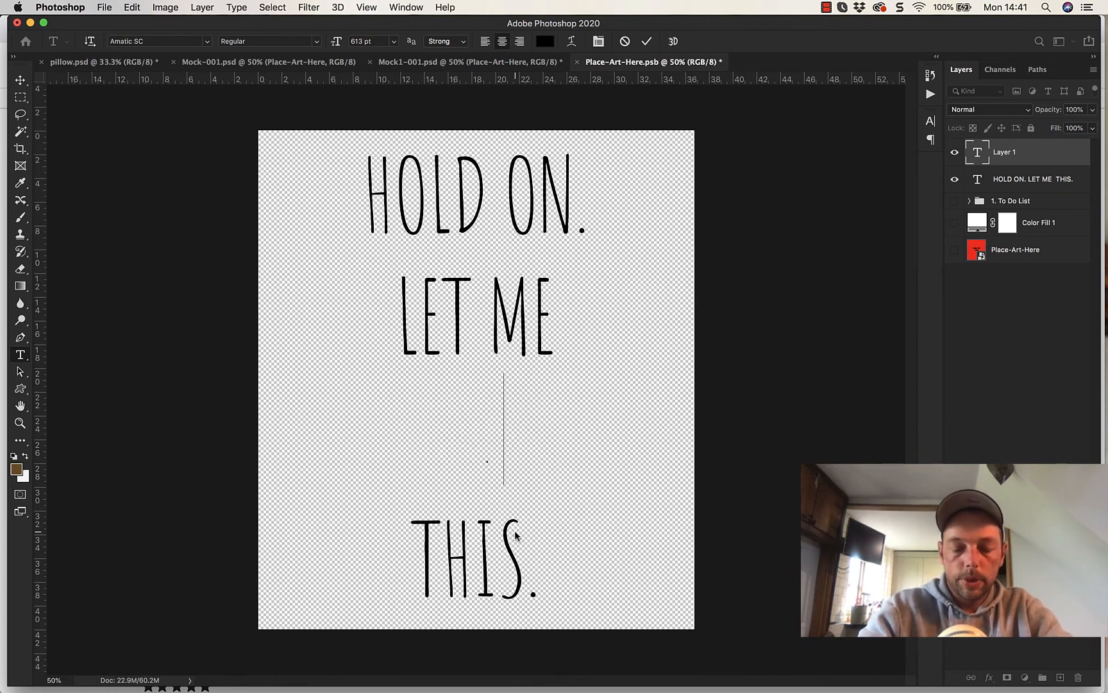
text(Overthink)
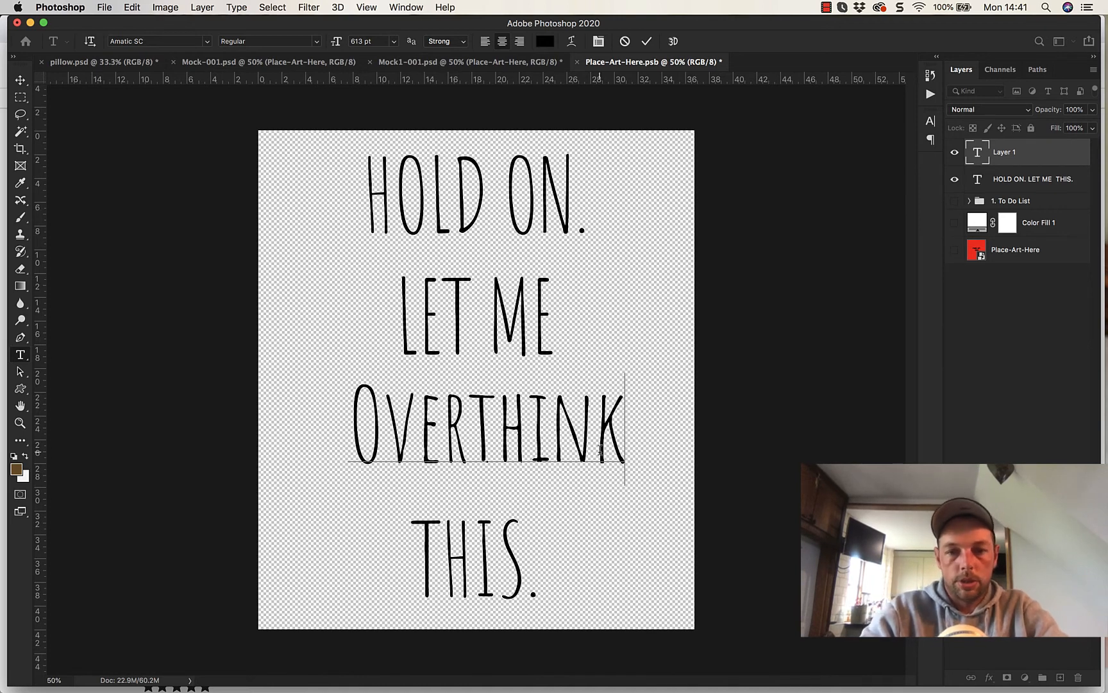
Step: Set the font of the word "Overthink" to Angelista
drag(615, 438, 280, 432)
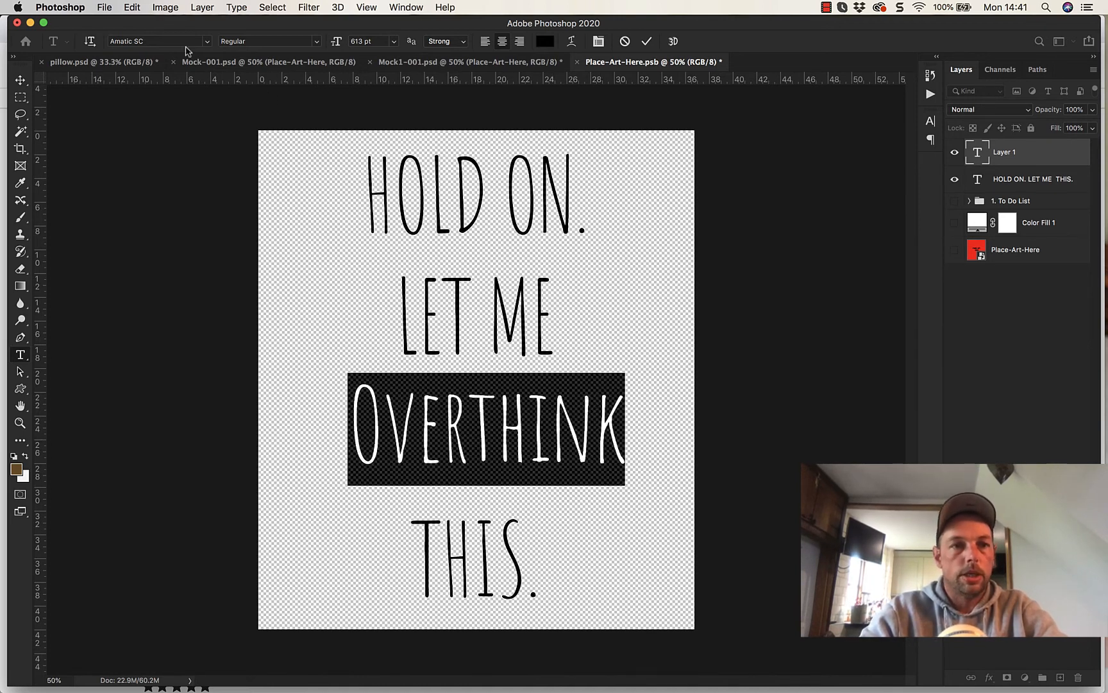
click(207, 41)
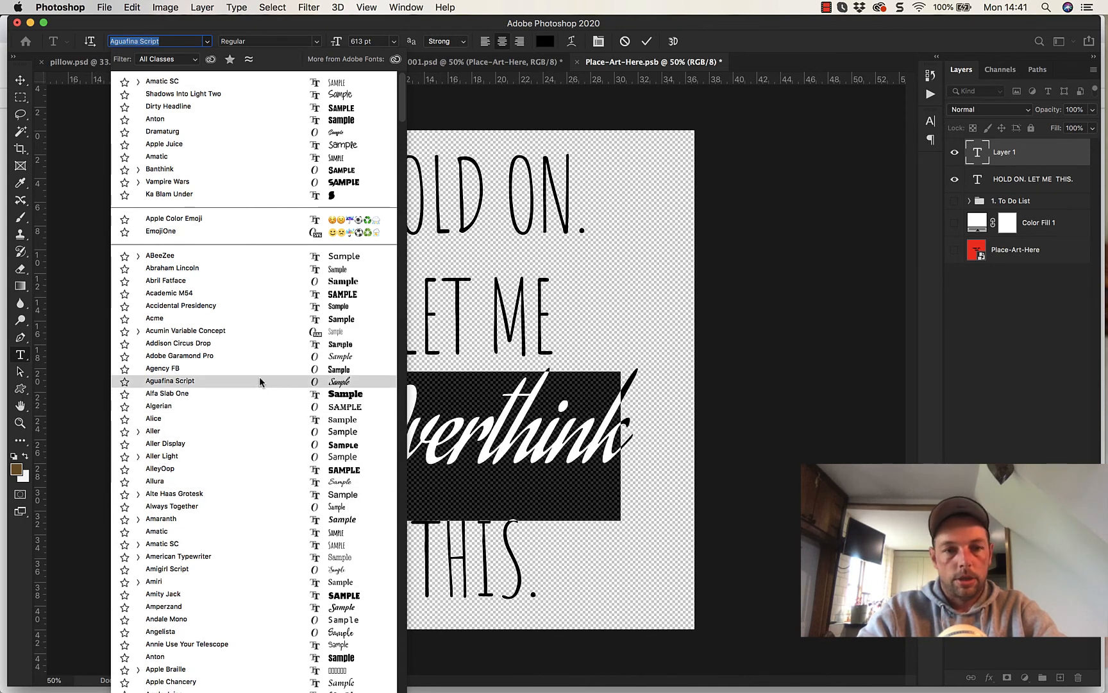
scroll(274, 453, down, 5)
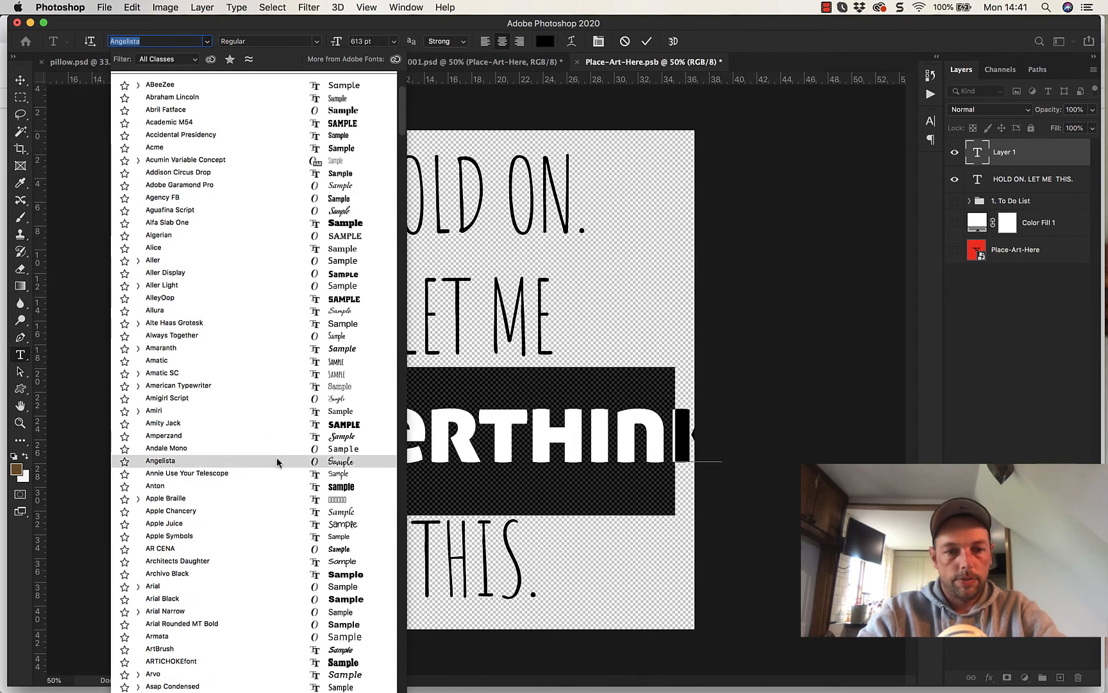
click(280, 460)
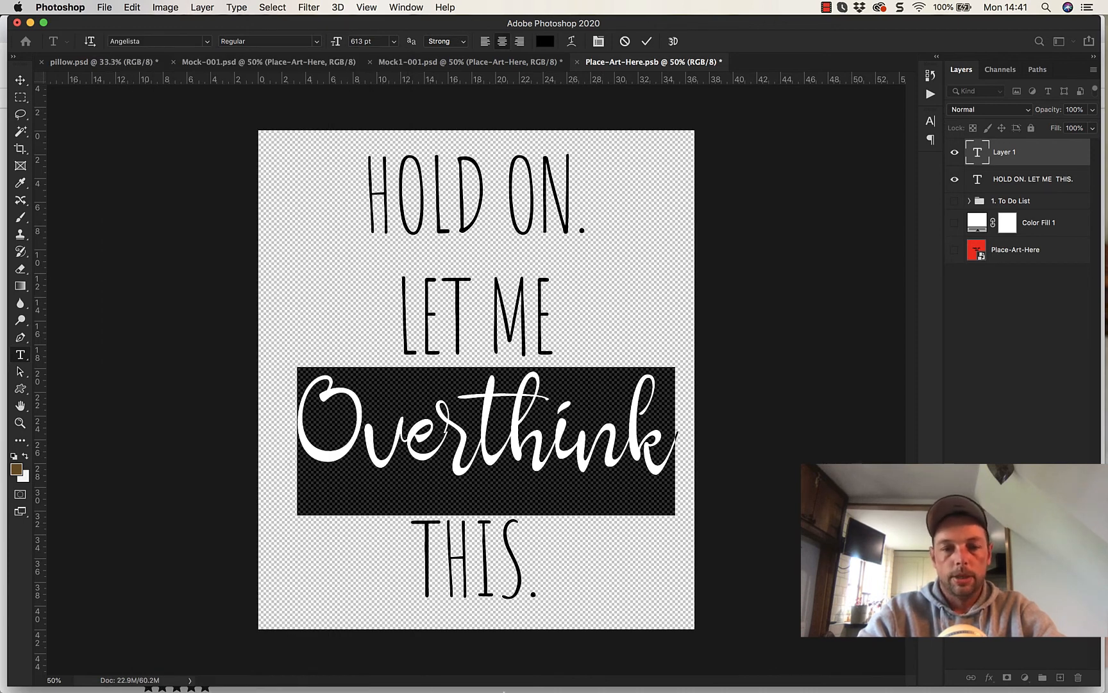
Step: Switch to Chrome to check the script lettering on the reference mug, and return to the slogan design in Photoshop
click(191, 667)
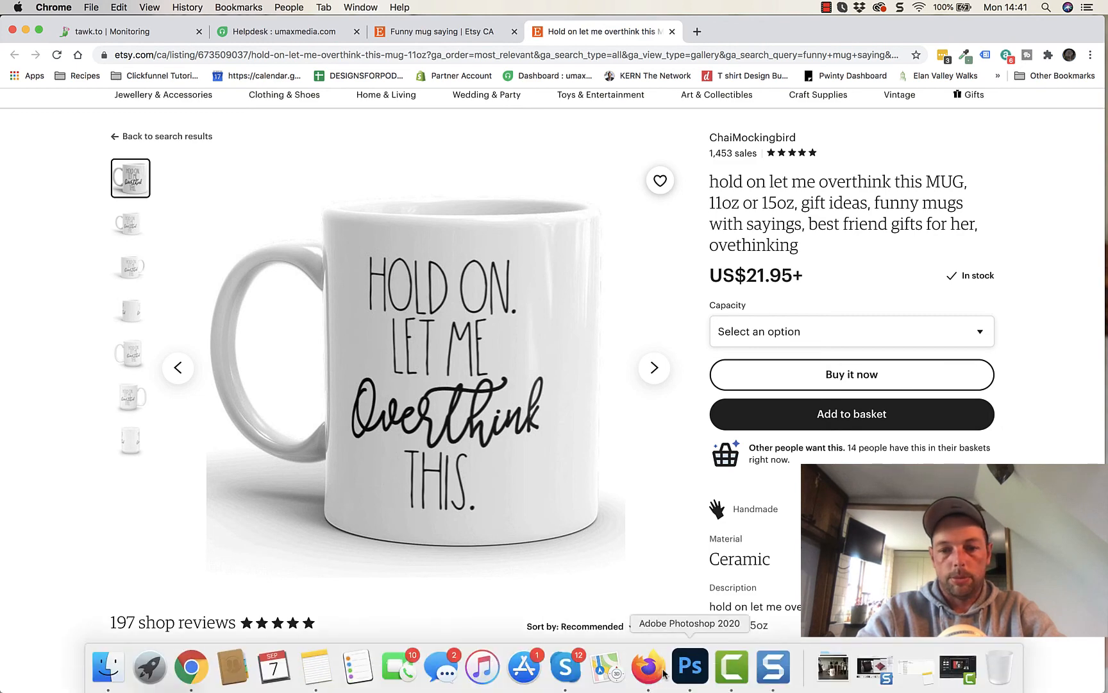
click(691, 668)
click(568, 447)
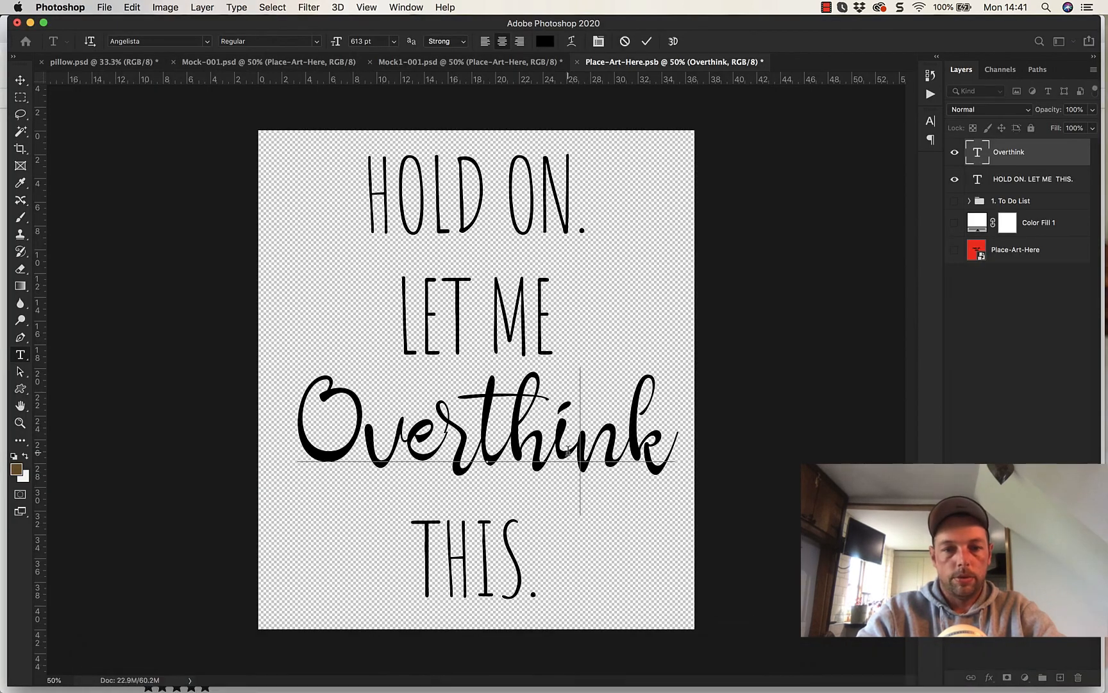
Step: Free-transform the word "Overthink", rotating it to about -12° and scaling it to about 109%, and commit the transform
click(665, 435)
drag(665, 435, 215, 437)
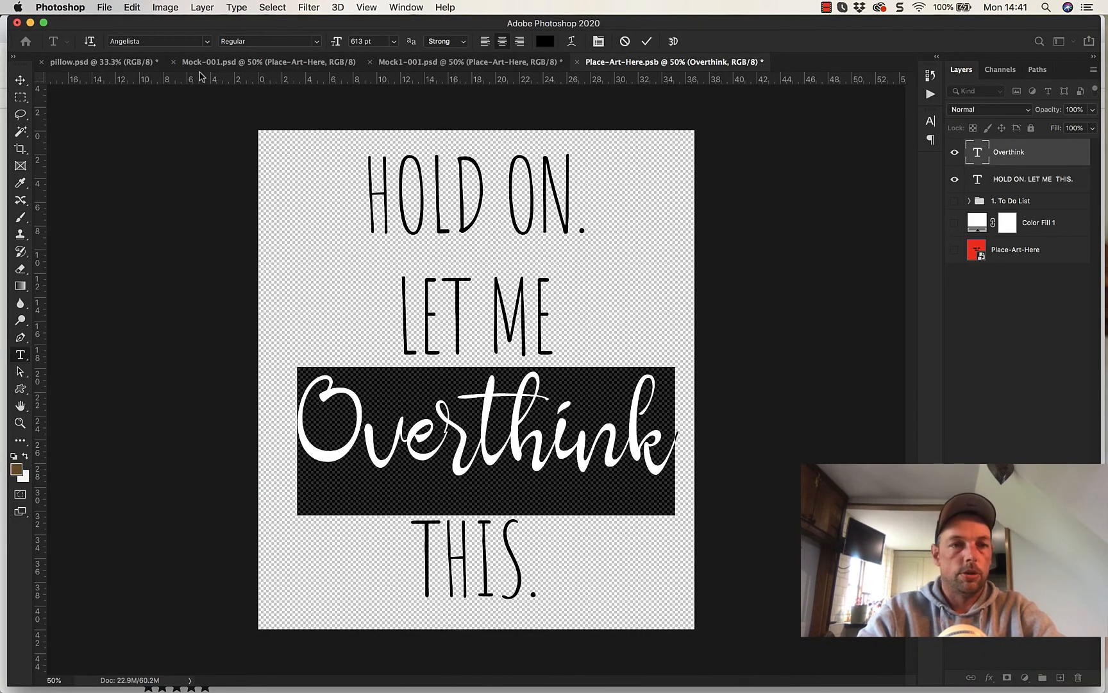
click(138, 7)
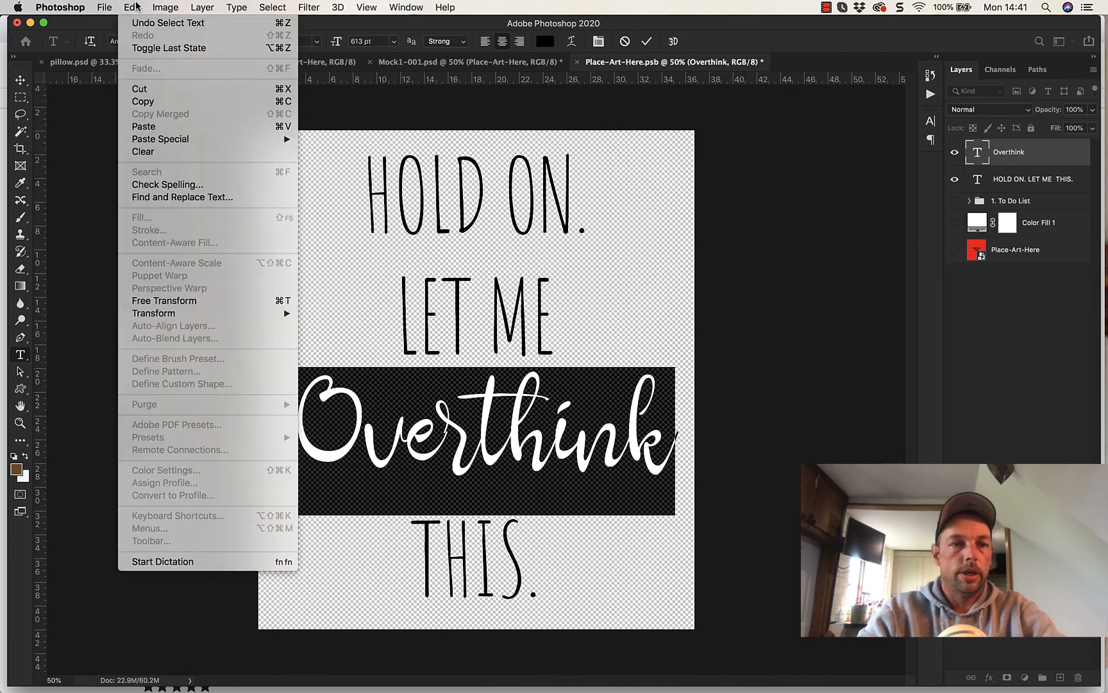
click(156, 300)
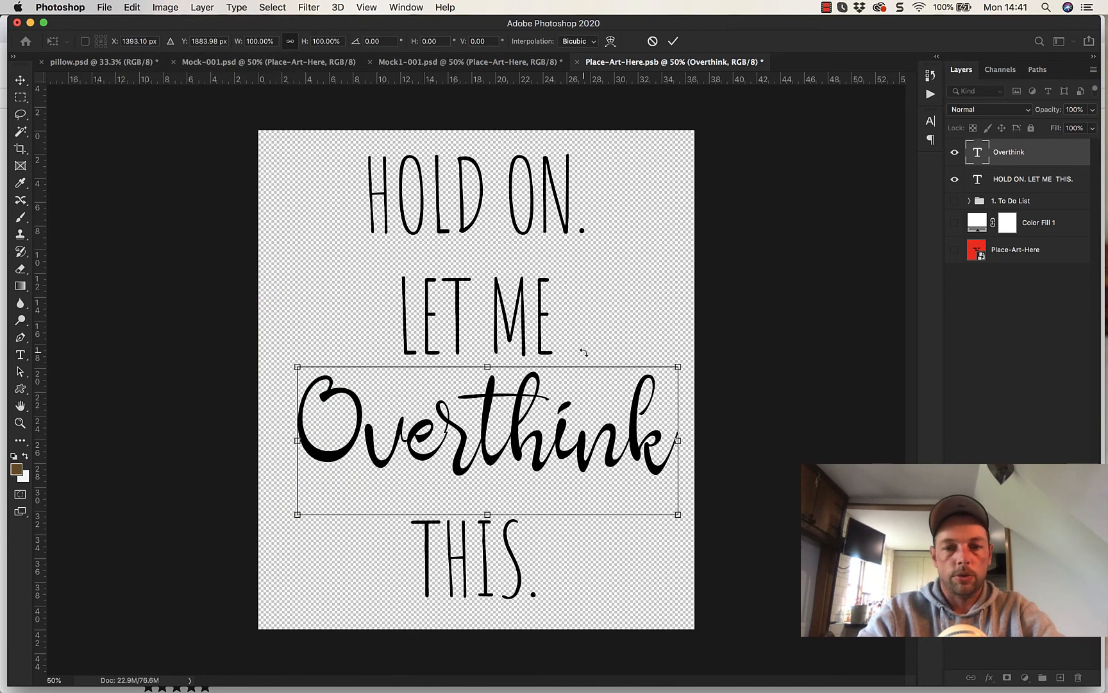
drag(688, 361, 663, 326)
drag(319, 551, 301, 569)
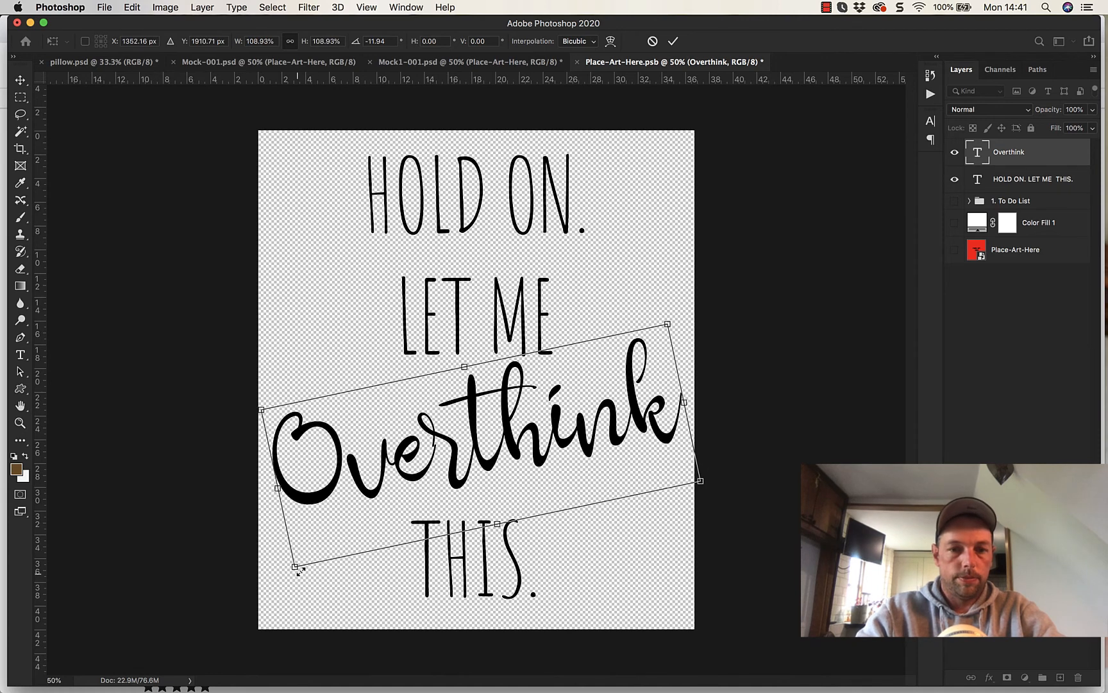
key(Return)
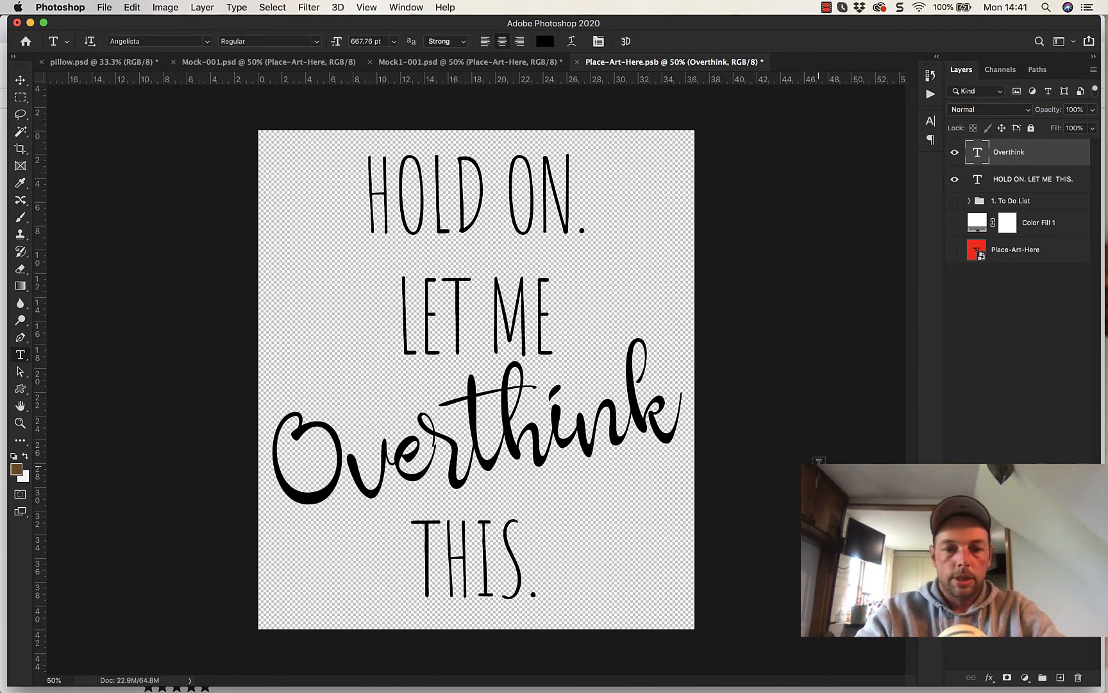
Step: Compare the design with the reference mug in Chrome, and save and close the Place-Art-Here.psb smart object in Photoshop
click(192, 669)
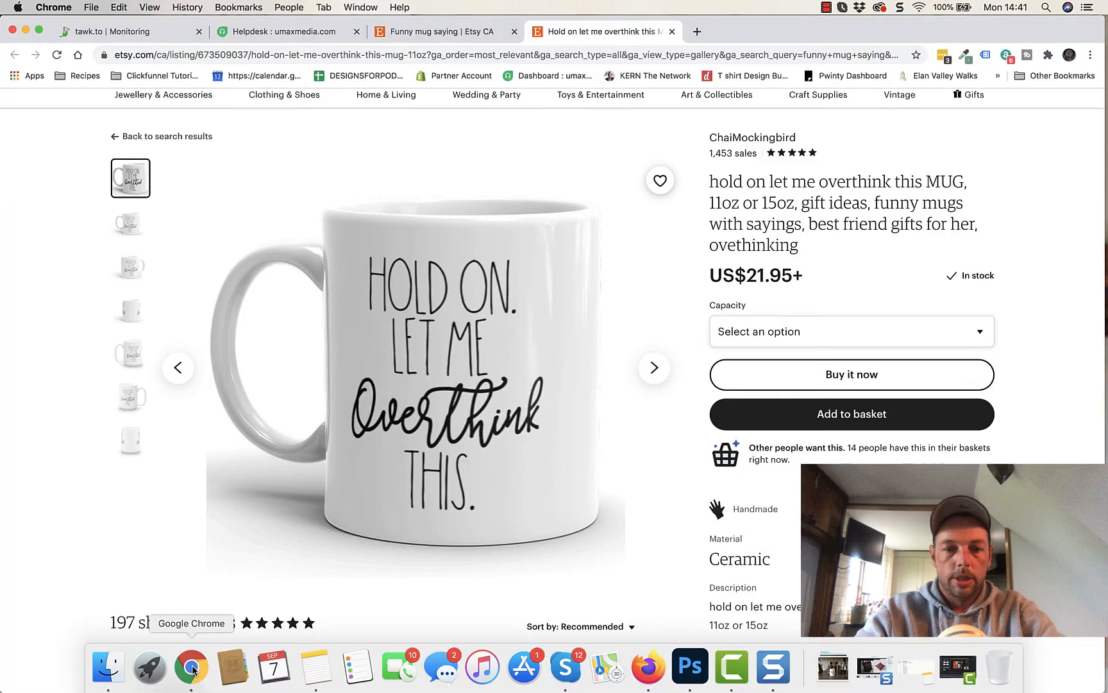
click(707, 678)
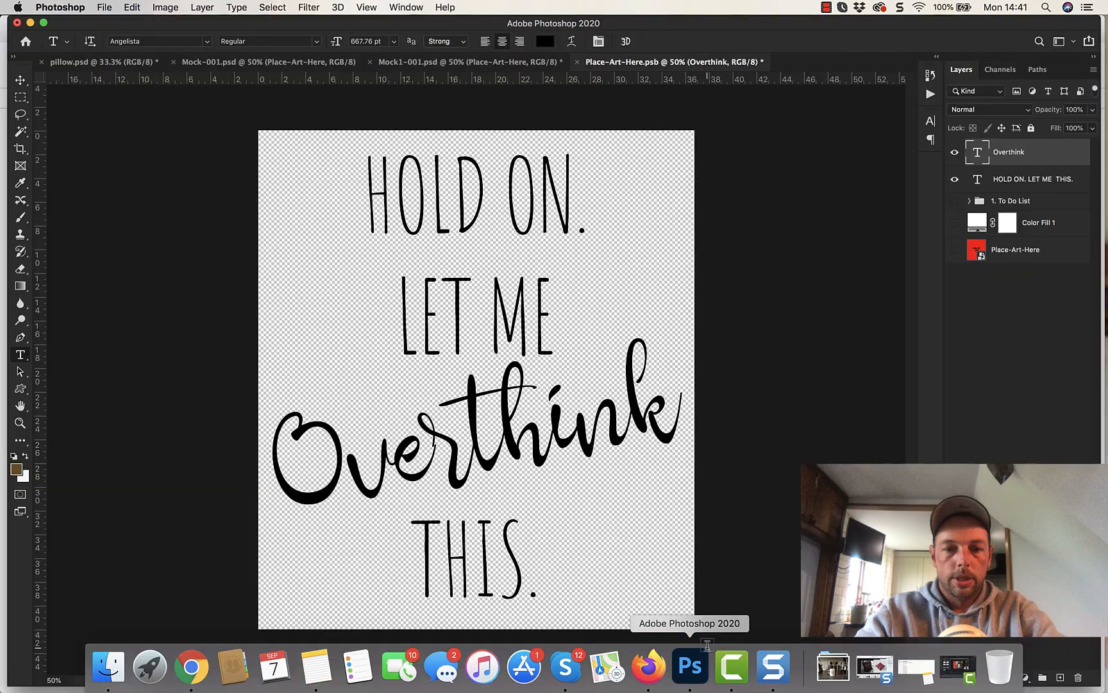
click(576, 63)
click(675, 240)
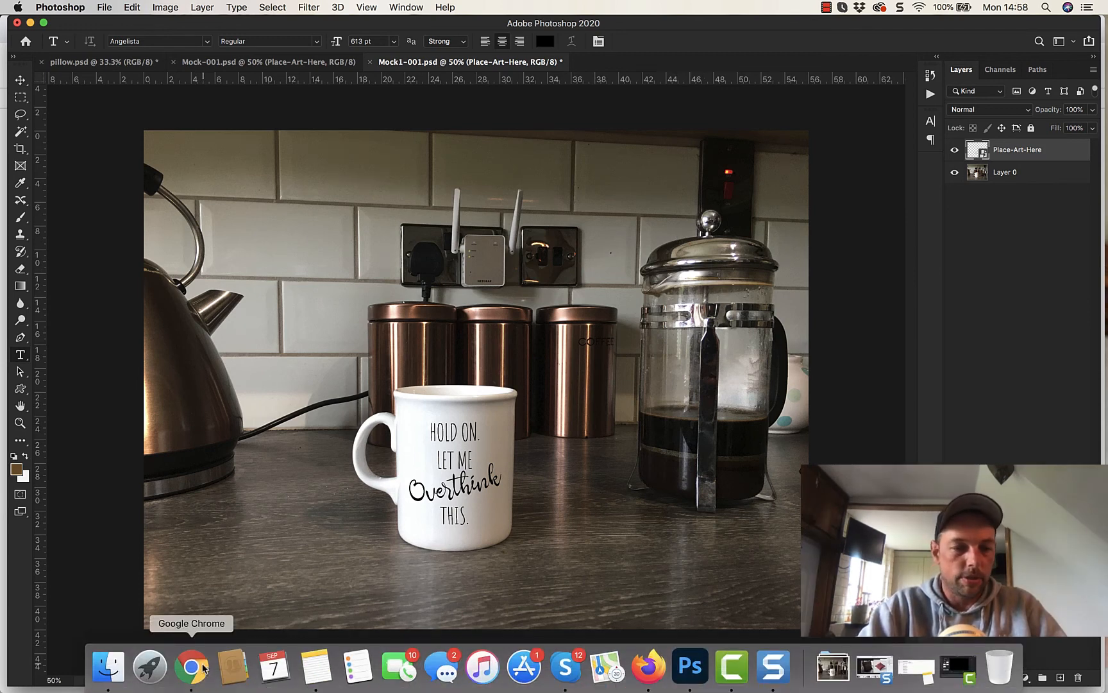
Step: Switch to Chrome and search Google for "google fonts" in a new tab
click(203, 670)
click(697, 31)
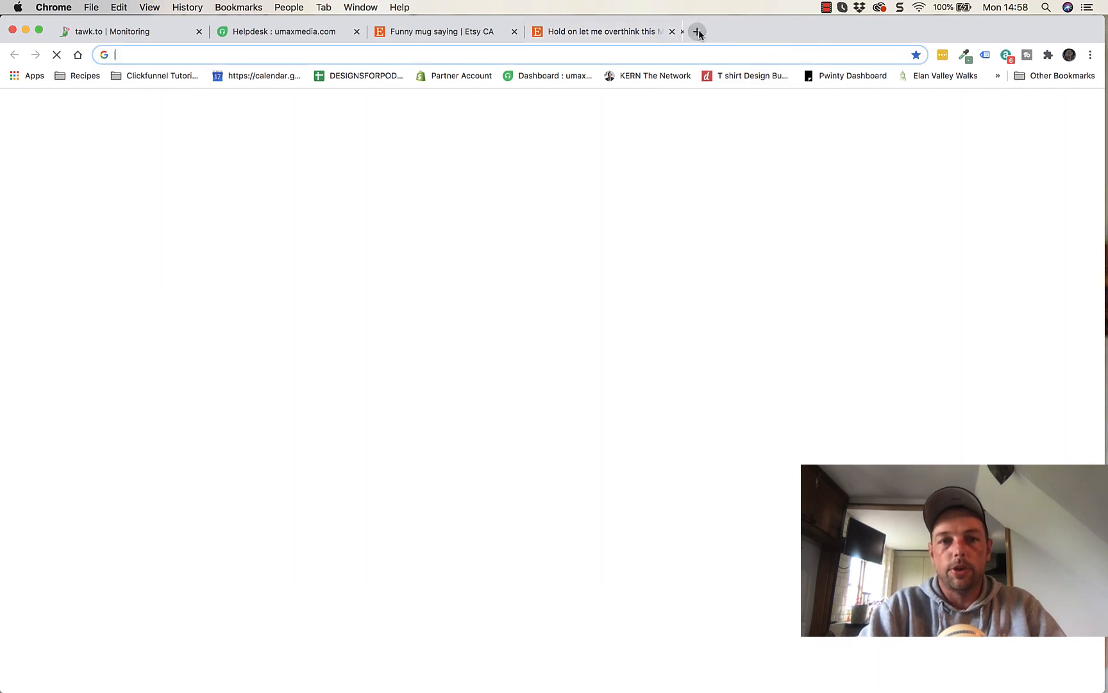
click(673, 62)
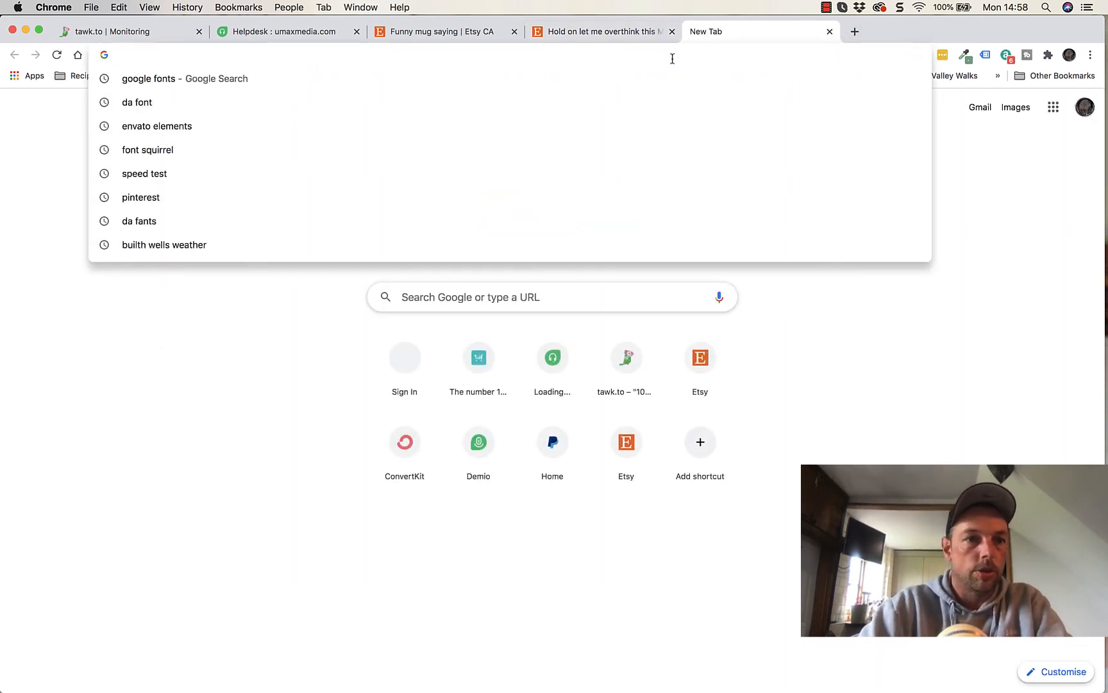
click(492, 89)
Step: Search Google for "da font" in another new tab
click(856, 35)
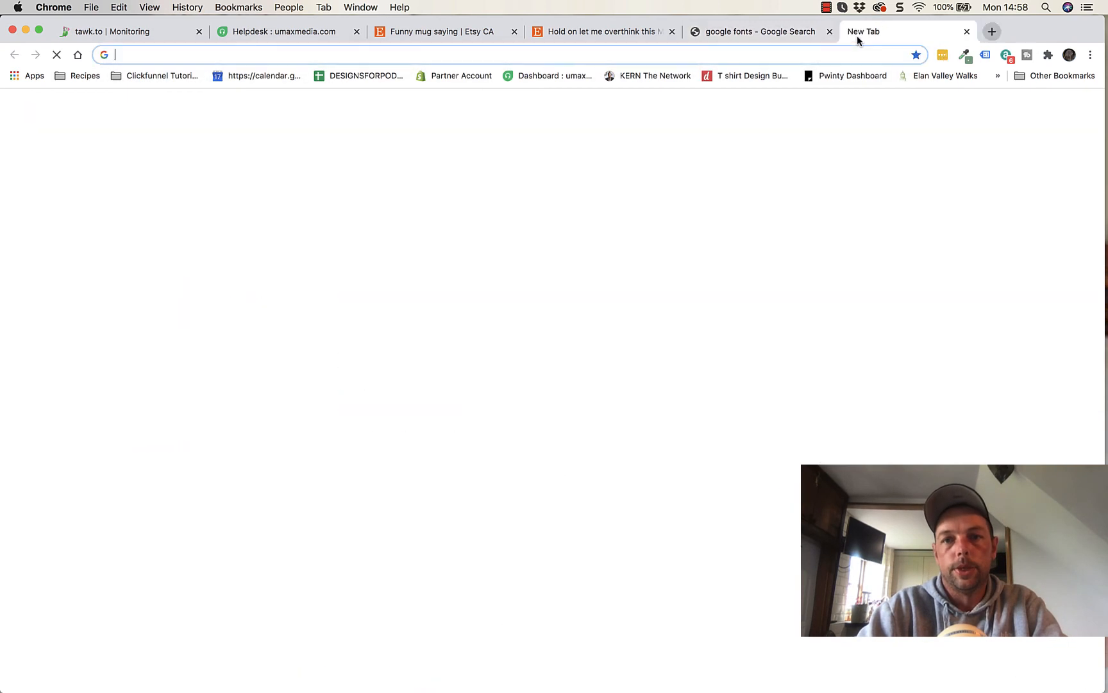
click(788, 54)
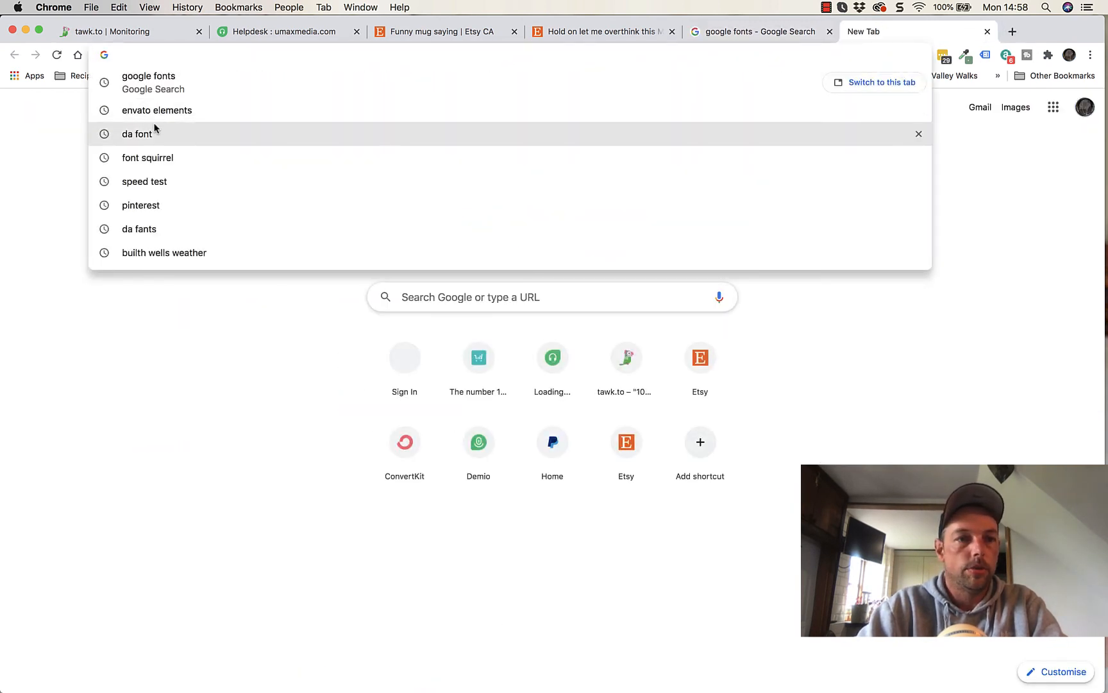
click(154, 131)
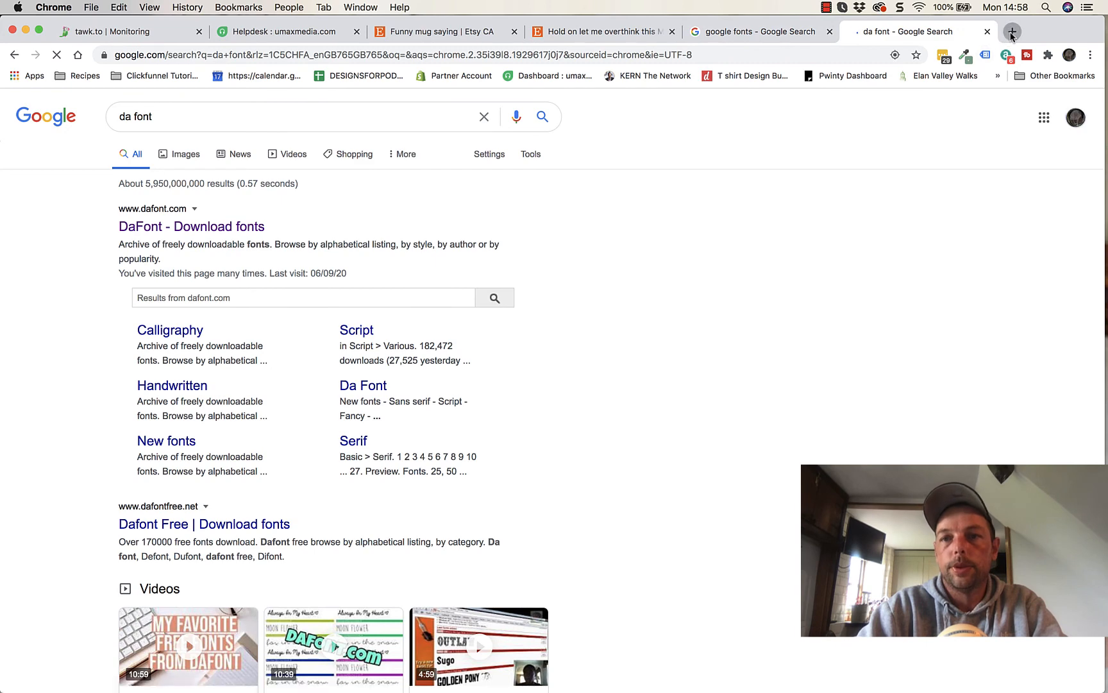
Step: Search for "font squirrel" in a further new tab and open the Font Squirrel website from the results
click(1012, 32)
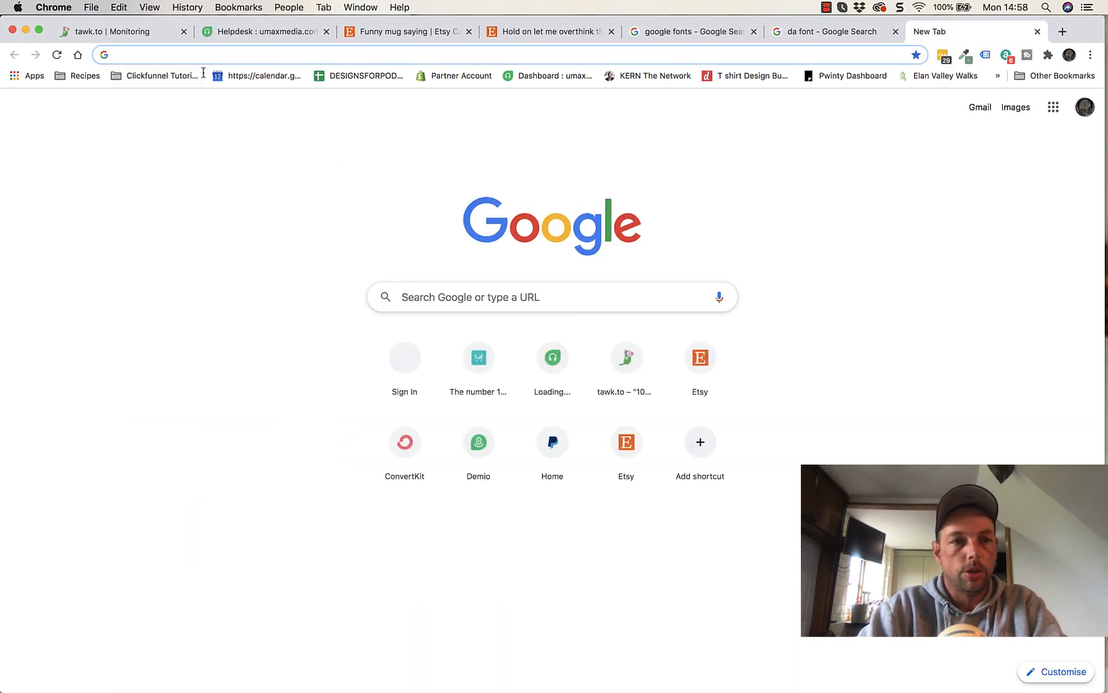
text(fon)
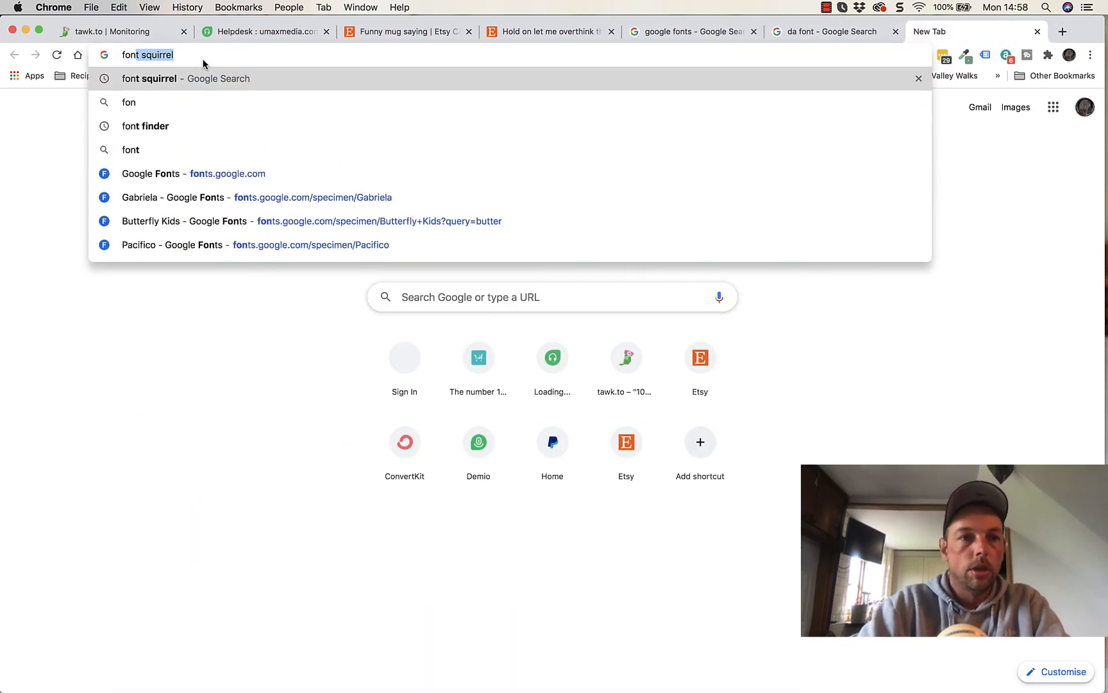
click(191, 80)
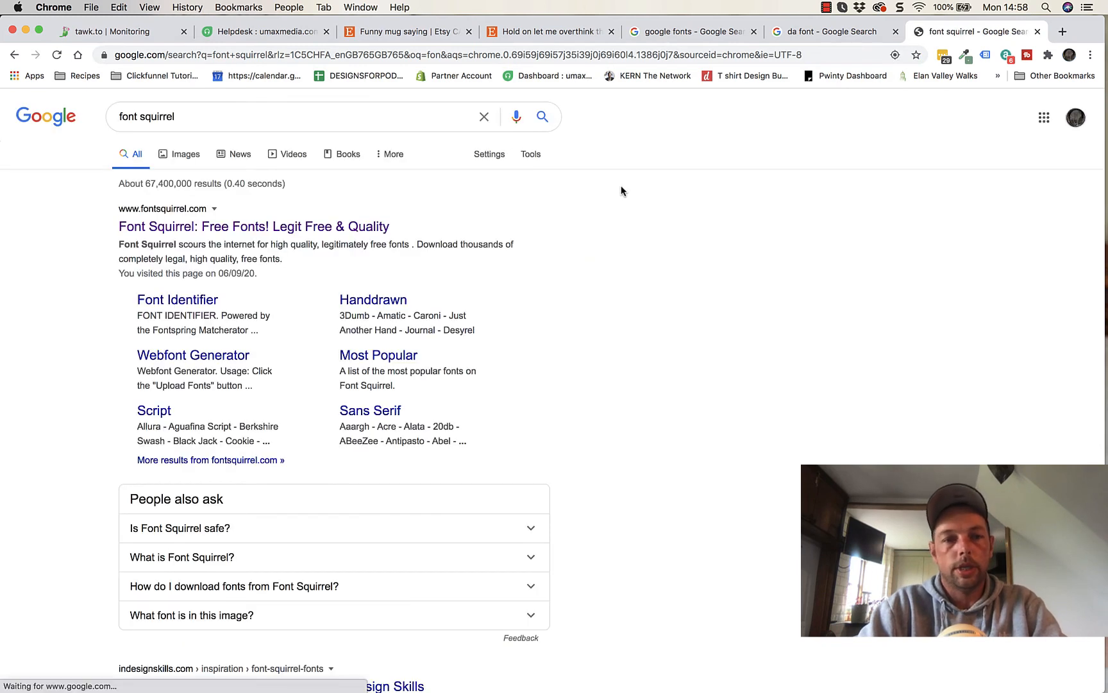
click(359, 227)
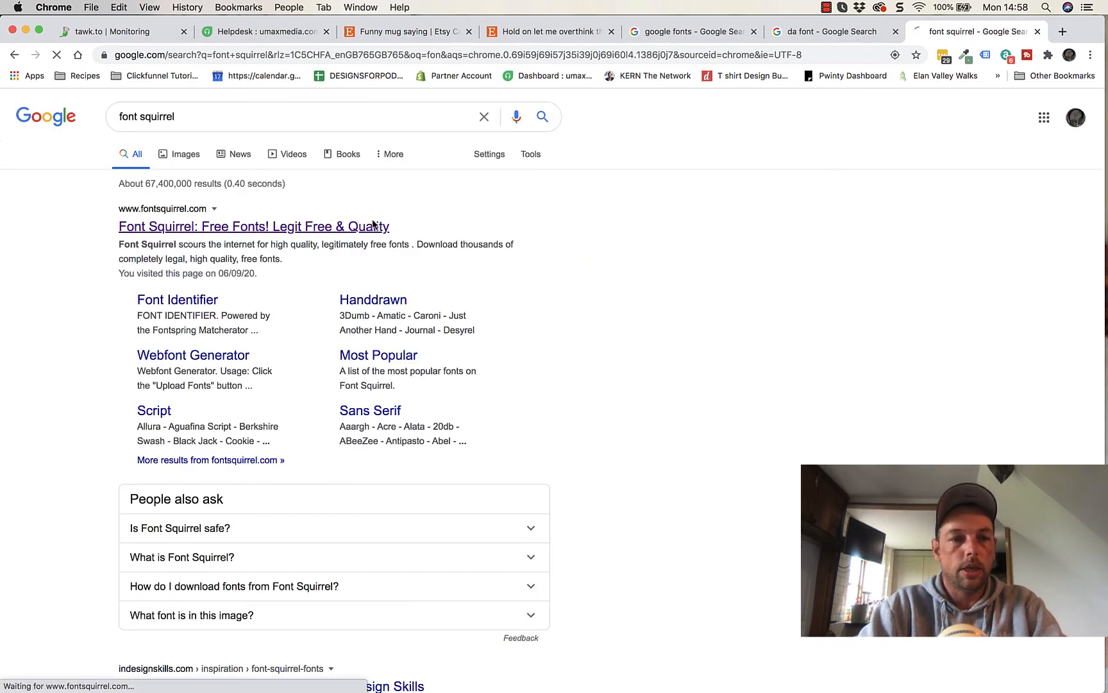
Step: Return to the "da font" search results and open the DaFont website
click(832, 32)
click(231, 226)
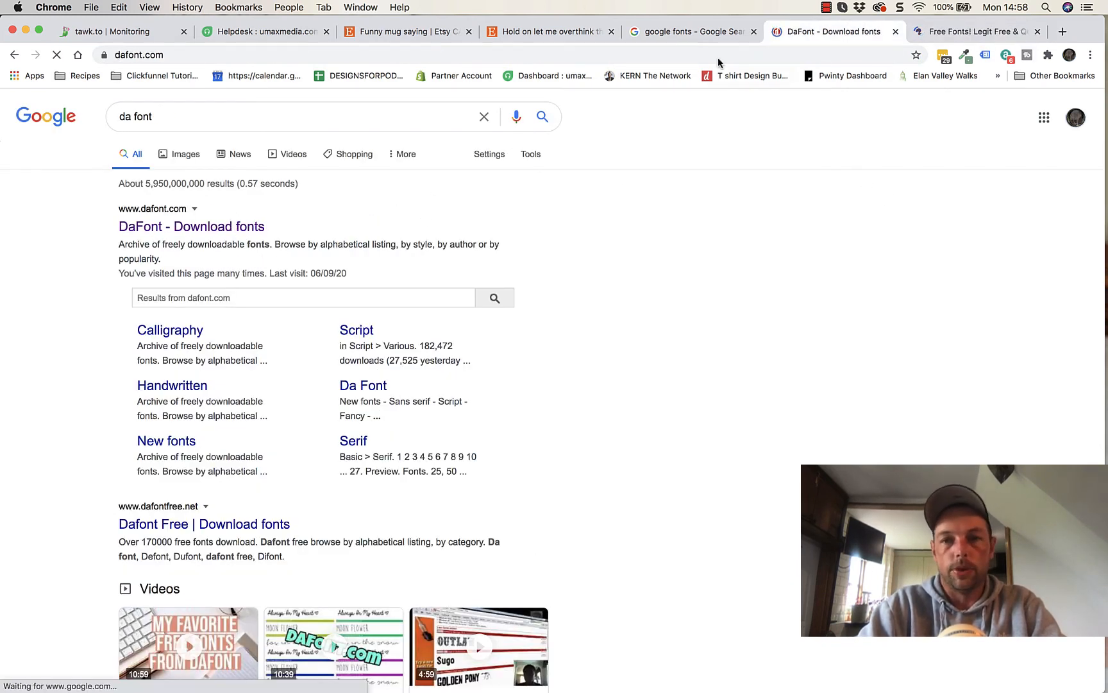
Step: Open the Google Fonts website from the "google fonts" search results, and bring up the DaFont home page
click(698, 33)
click(158, 226)
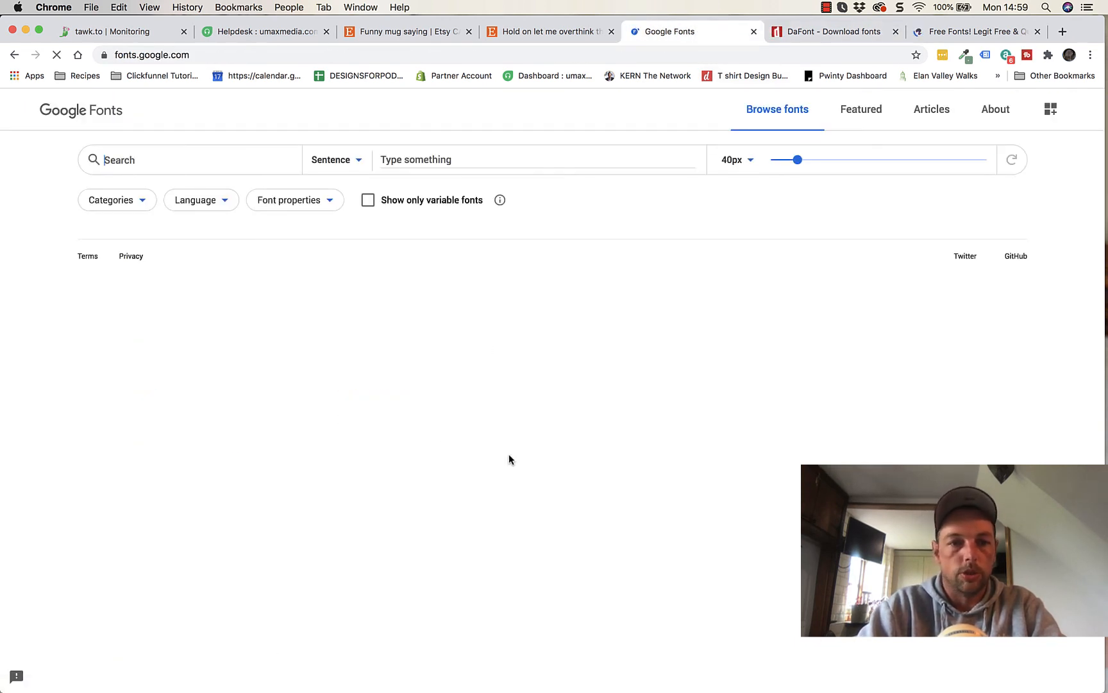
click(822, 33)
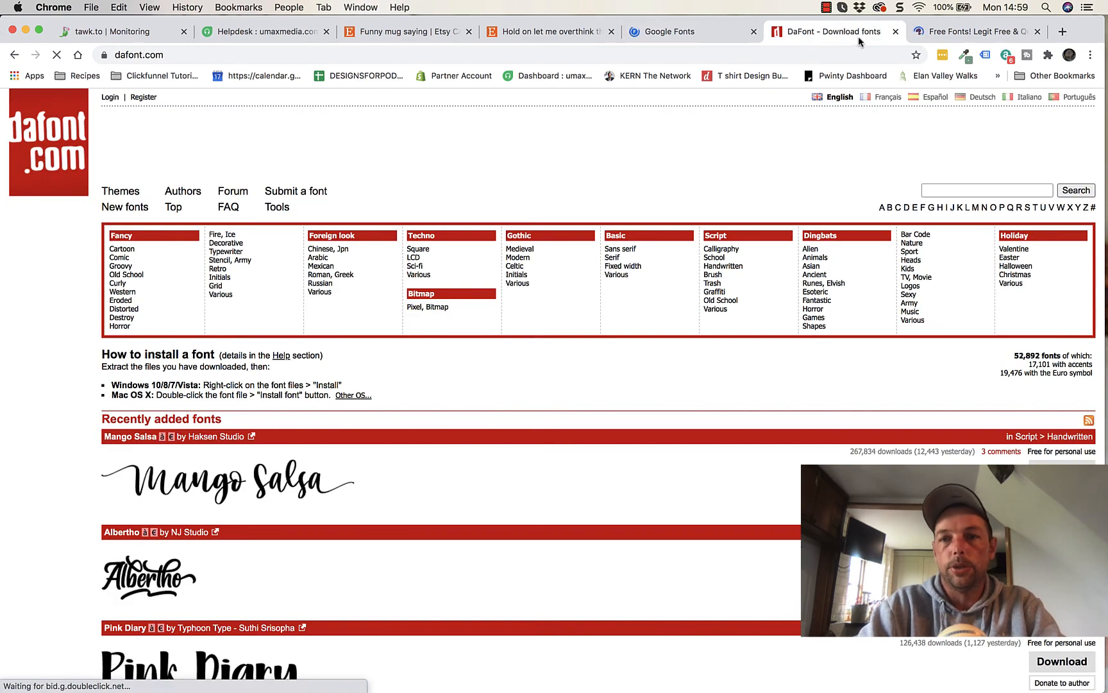
Step: Examine the free commercial-use fonts listed on the Font Squirrel home page
click(955, 39)
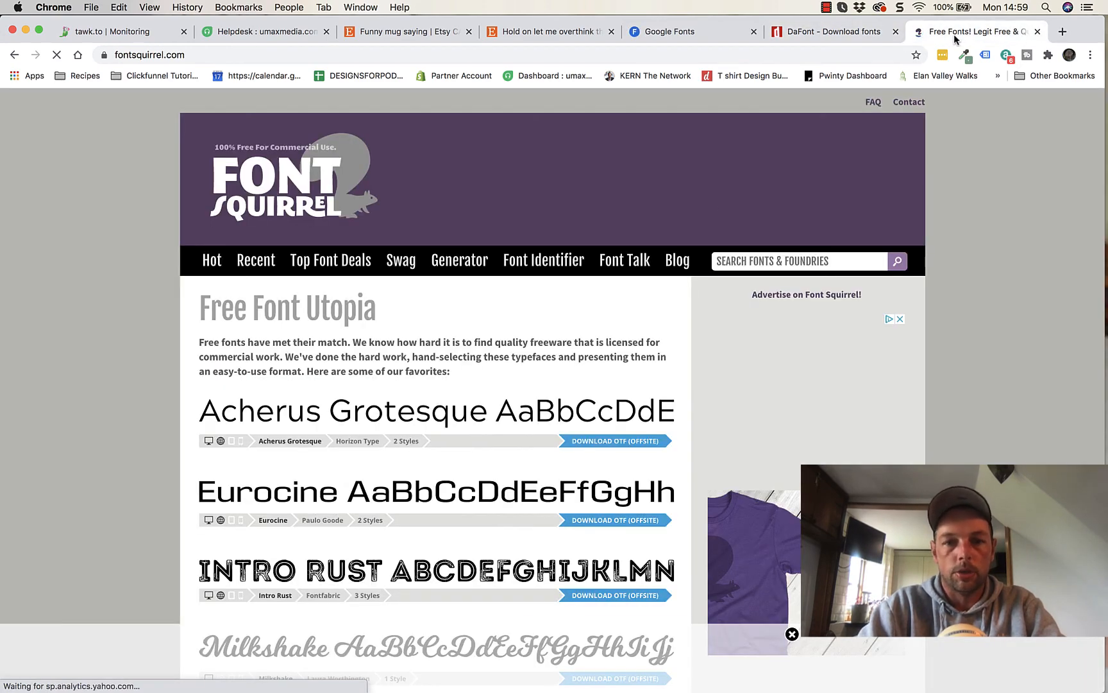
scroll(571, 521, down, 7)
scroll(571, 521, down, 6)
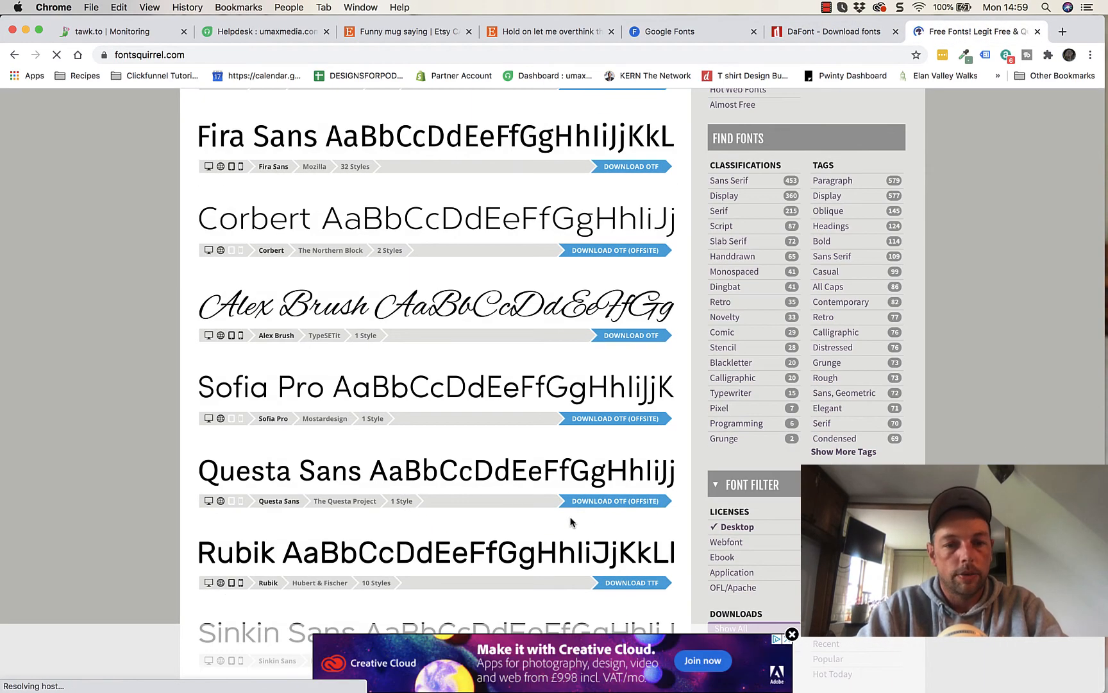
scroll(572, 522, down, 4)
scroll(512, 339, up, 17)
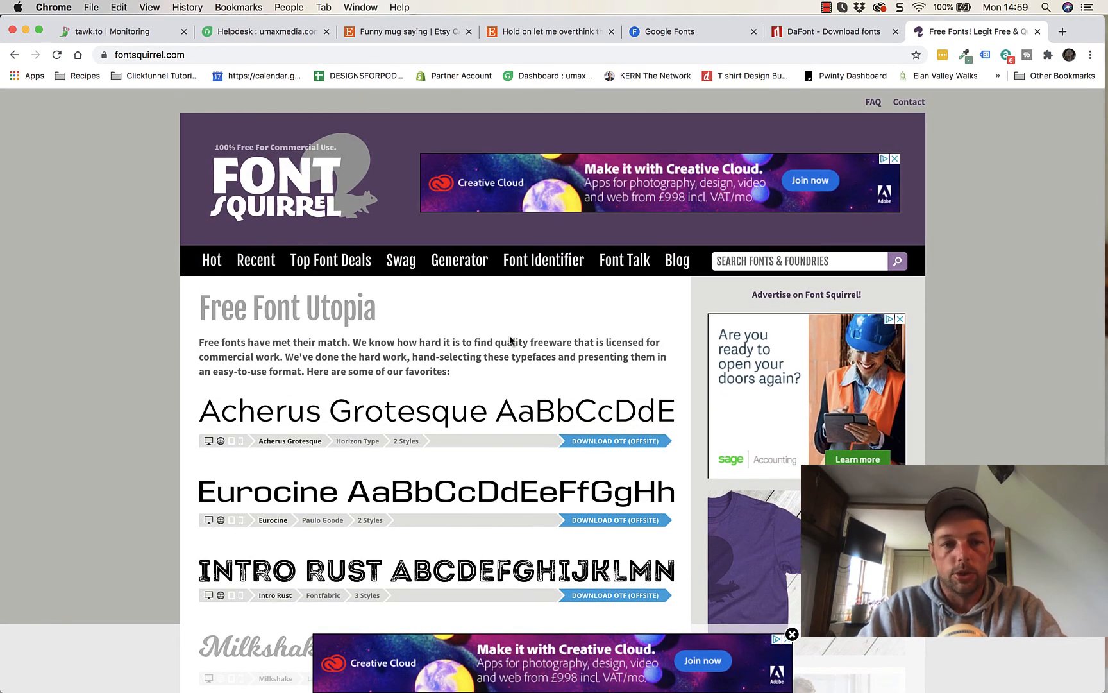
scroll(431, 387, down, 5)
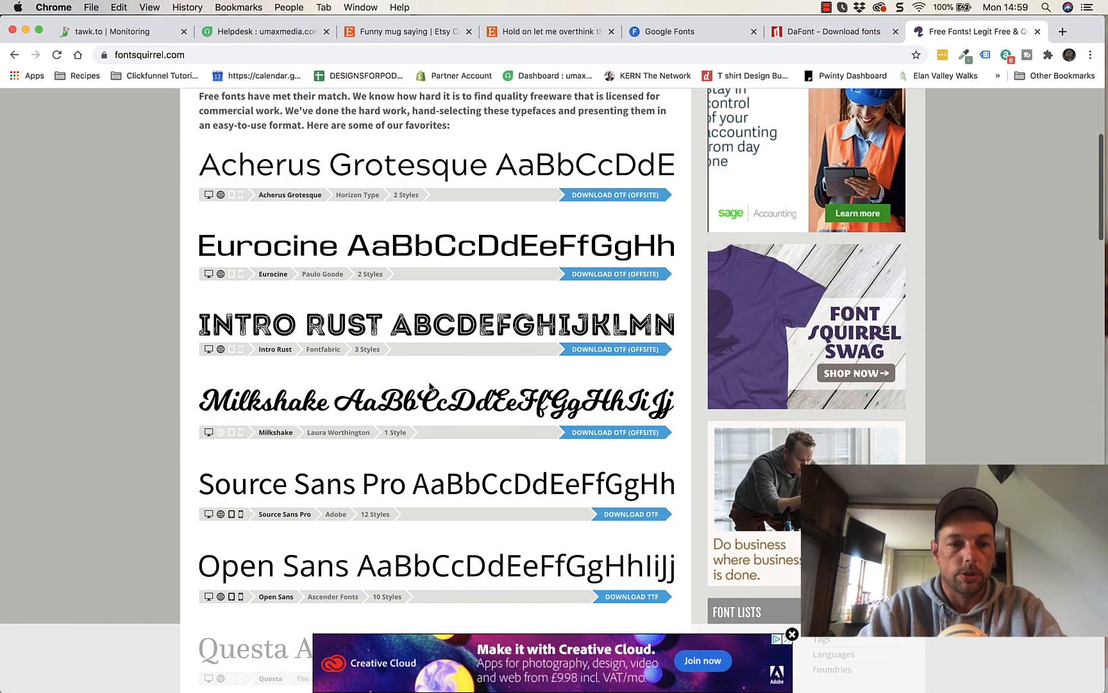
scroll(430, 384, down, 2)
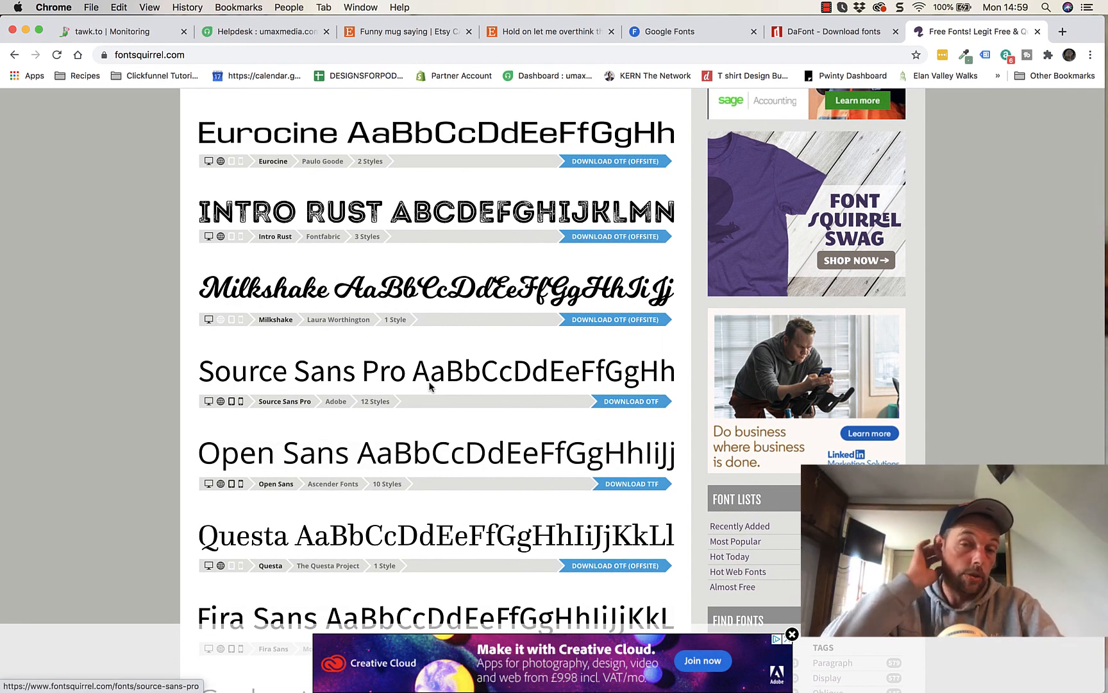
scroll(515, 378, up, 1)
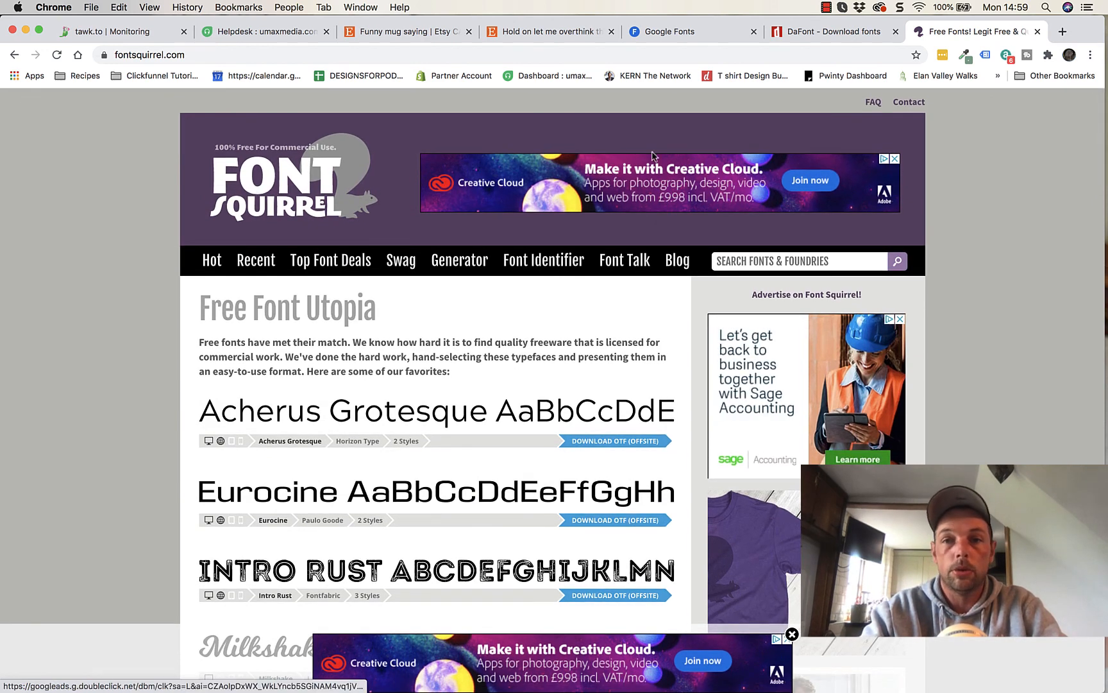
Step: Revisit the DaFont home page and browse the font previews in the Google Fonts catalogue
click(819, 33)
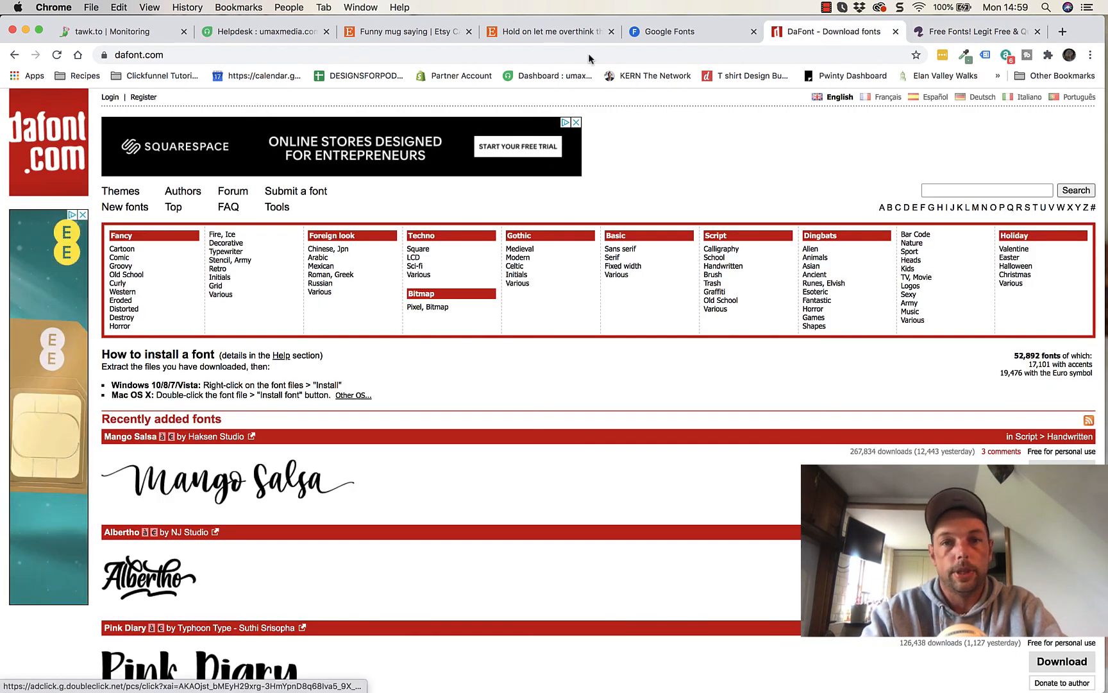
click(647, 35)
scroll(575, 434, down, 15)
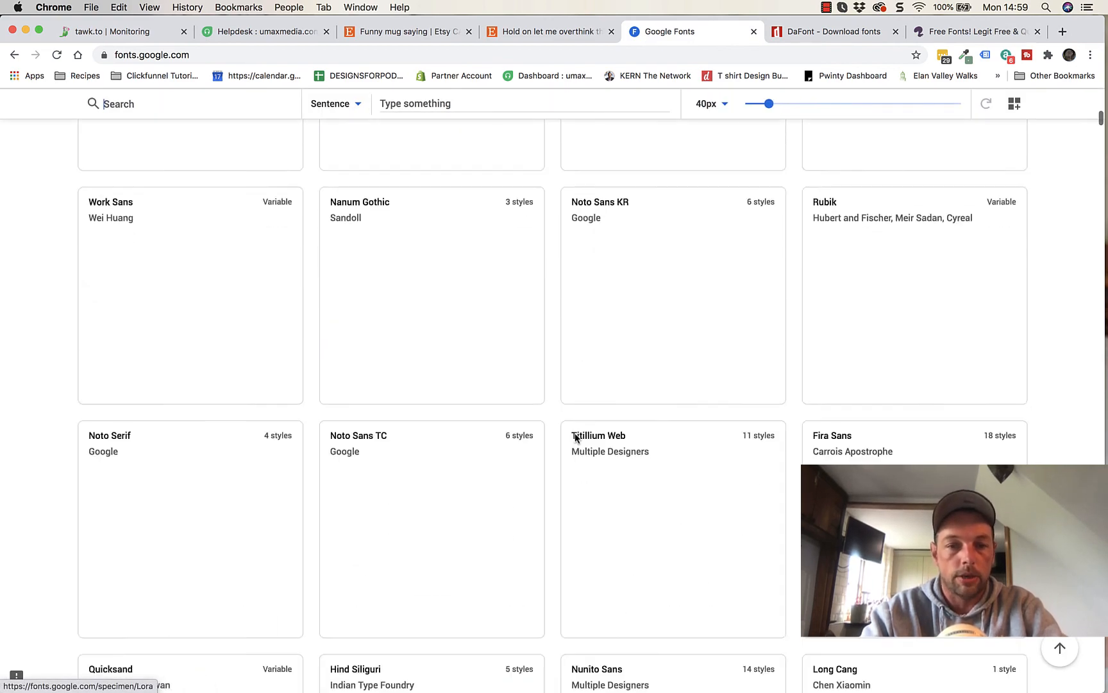
scroll(574, 438, down, 15)
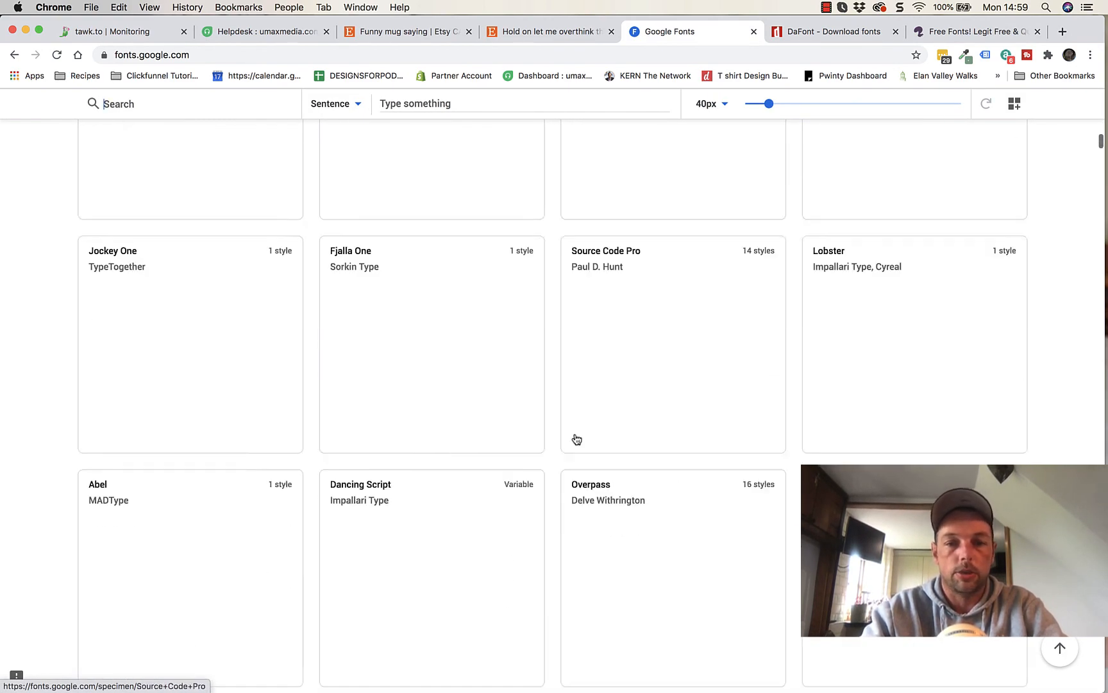
scroll(574, 438, up, 5)
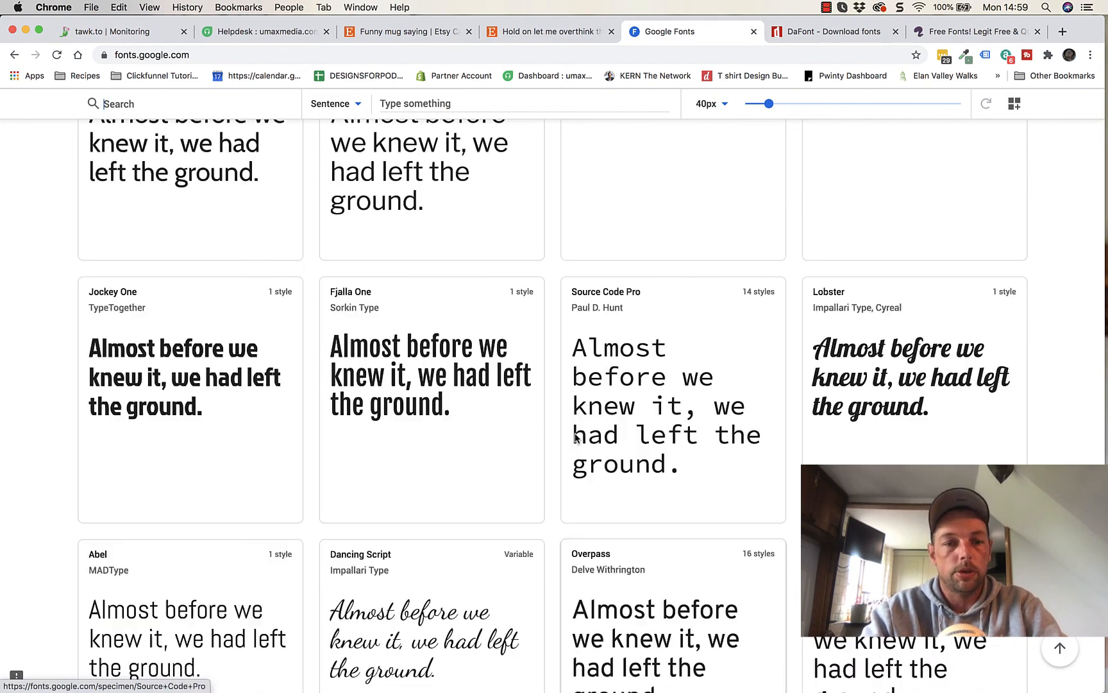
scroll(575, 438, up, 10)
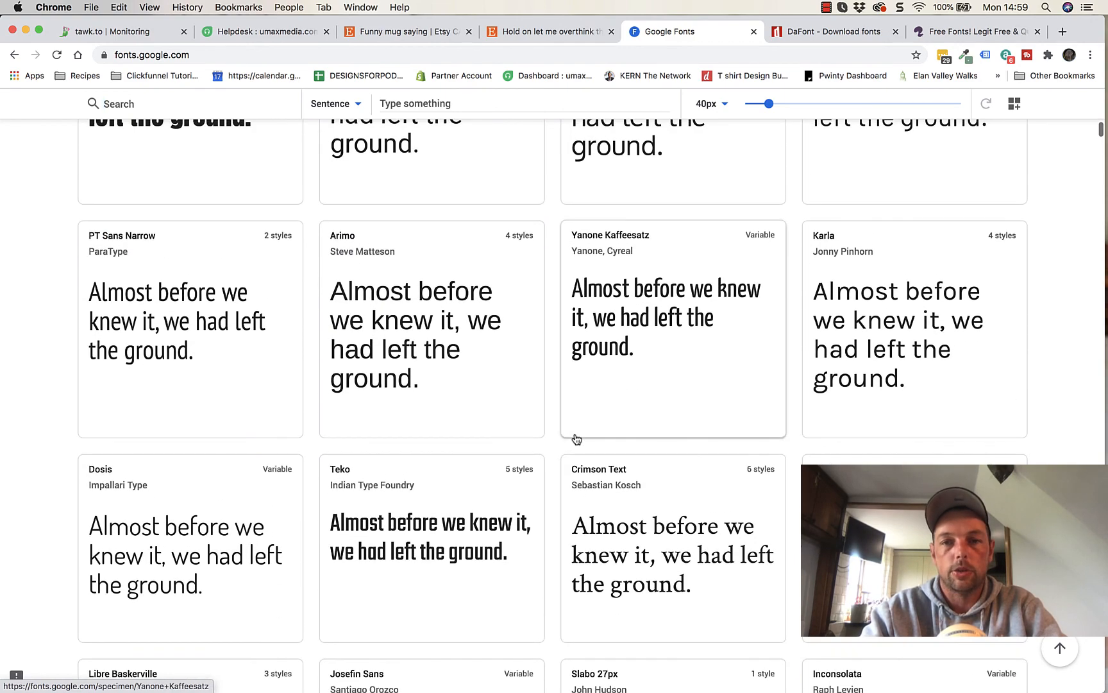